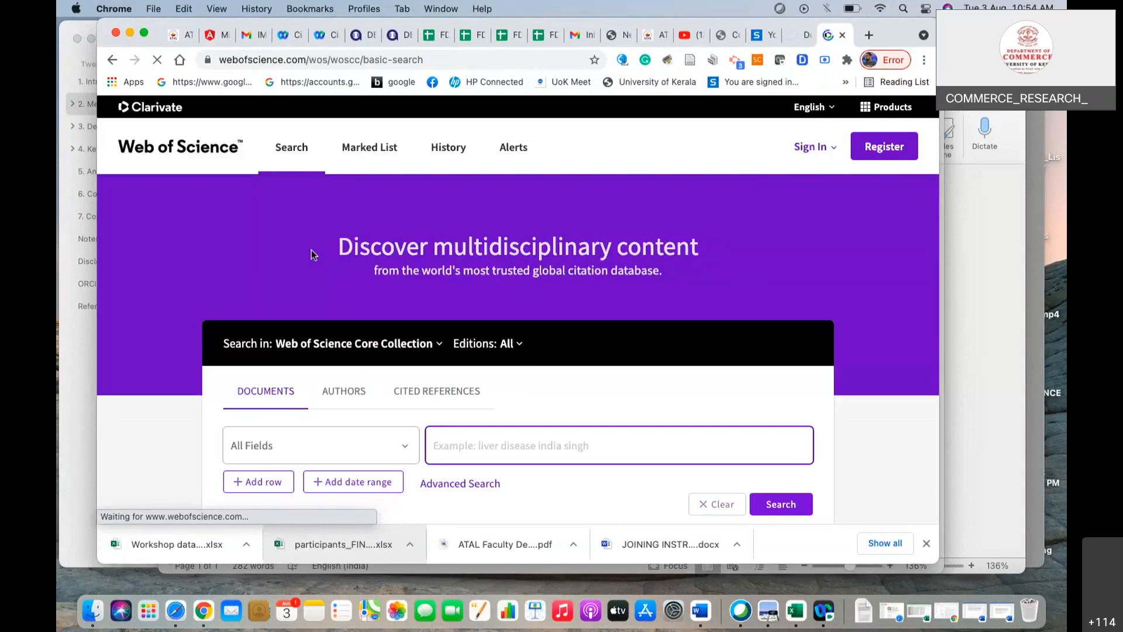
- Maximize the Chrome window showing the Web of Science basic search page
click(144, 33)
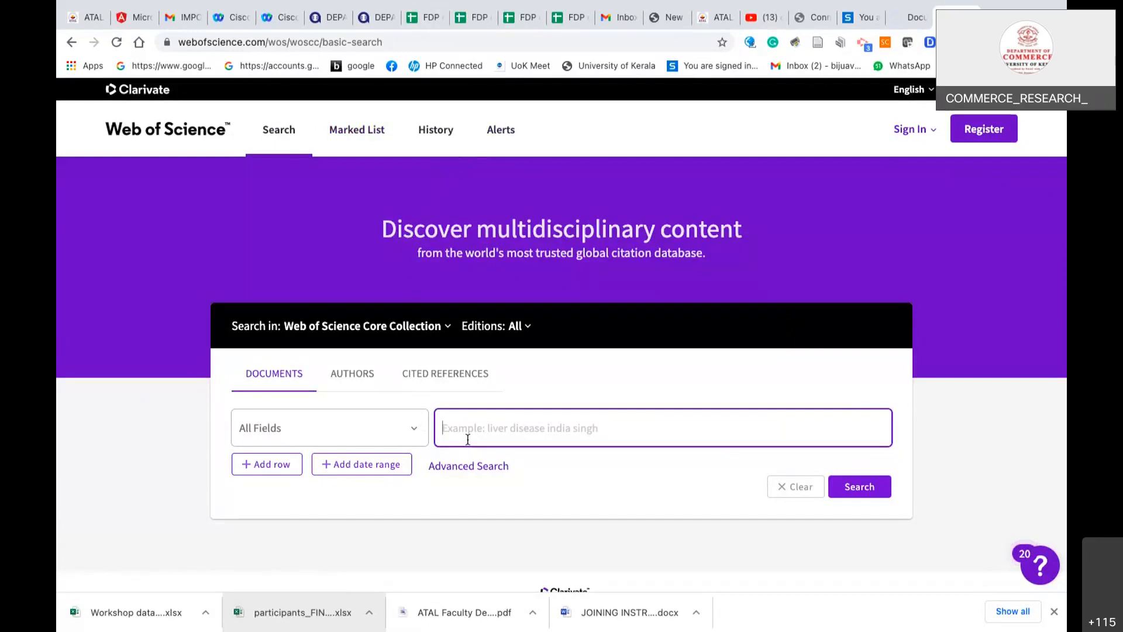
- Type "financial inclusion" OR "fintech" into the search box, correcting typos
text(")
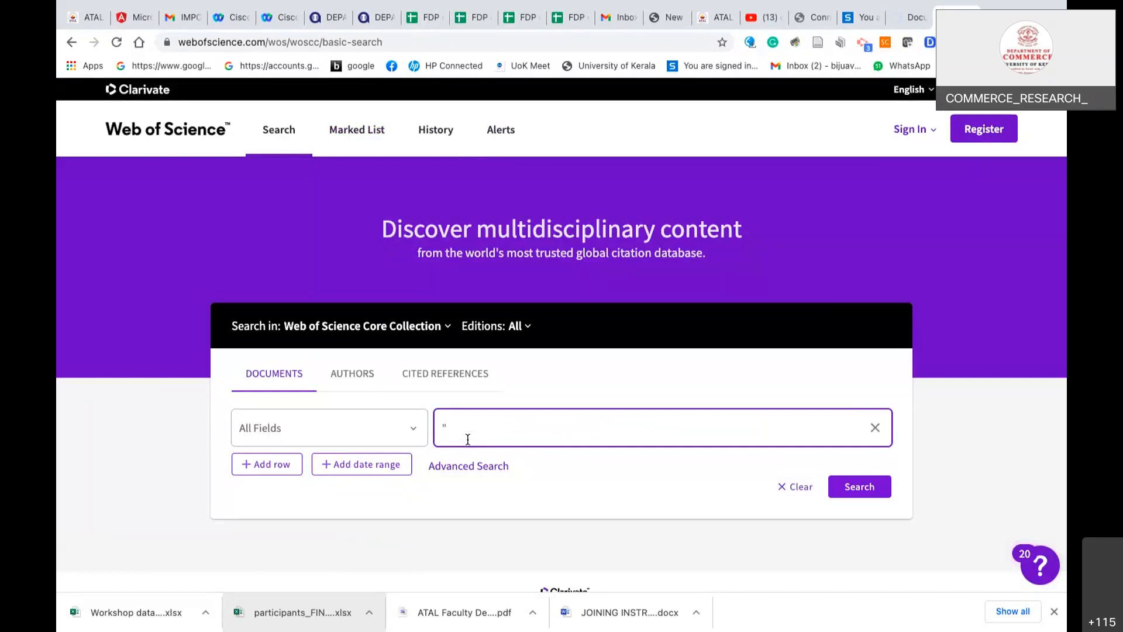
text(financial inclusion)
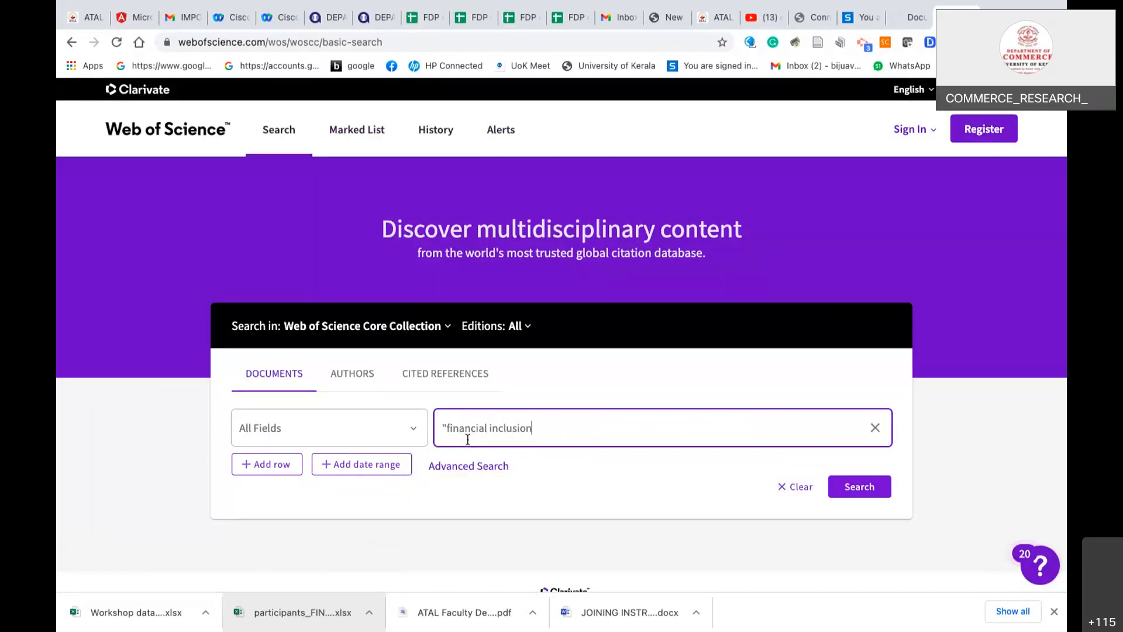
text(")
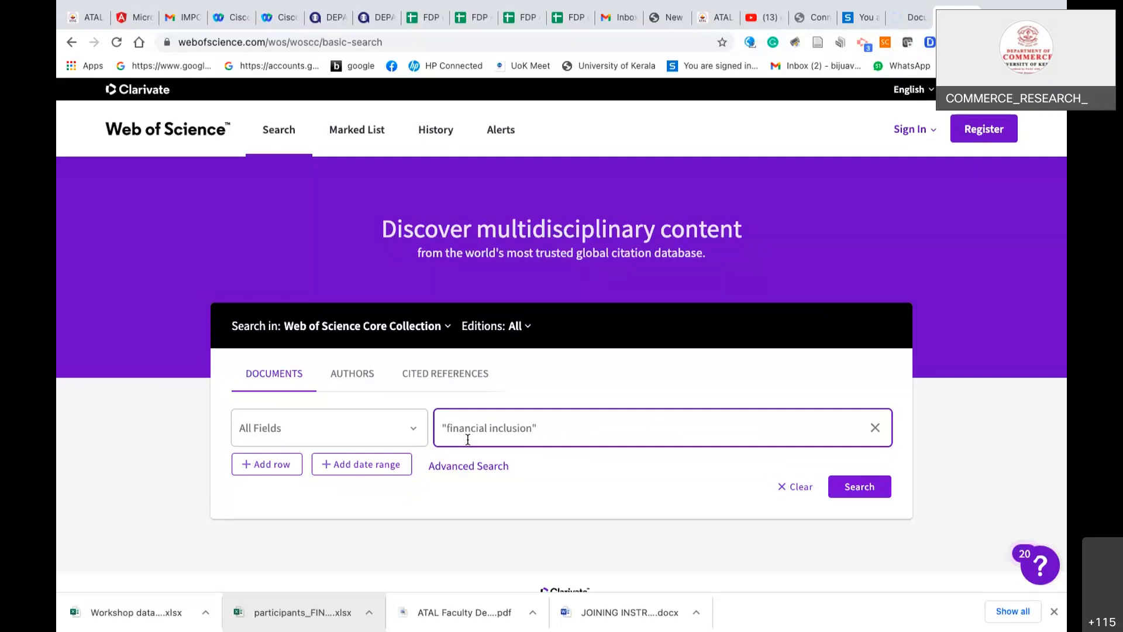
text(or)
key(BackSpace)
key(BackSpace)
text(o)
key(BackSpace)
text(OR "finte)
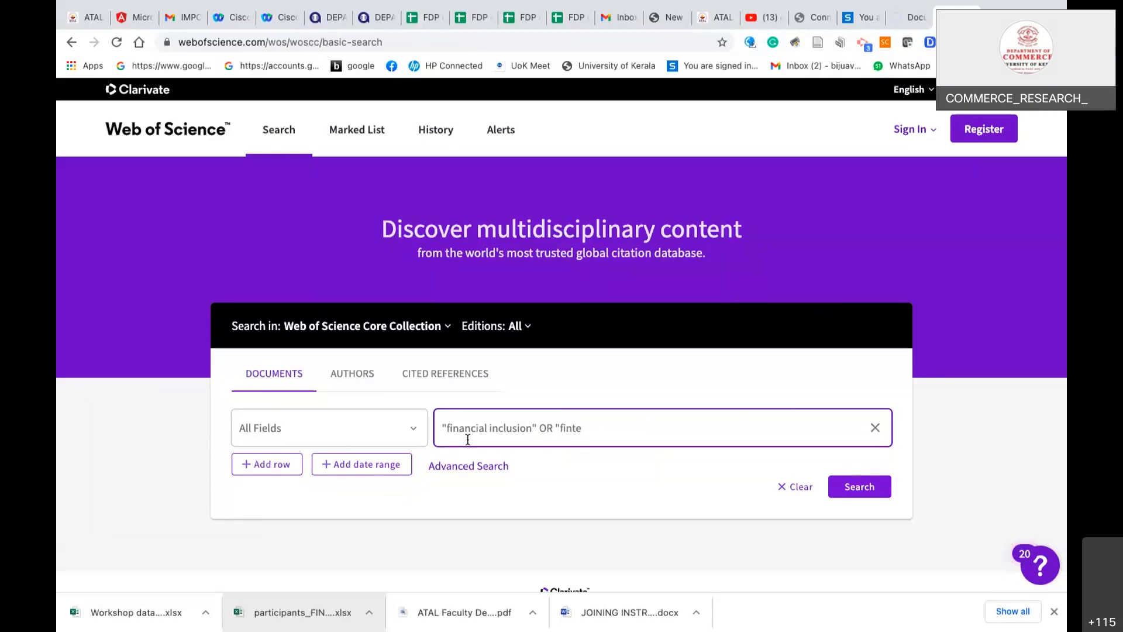
text(ch)
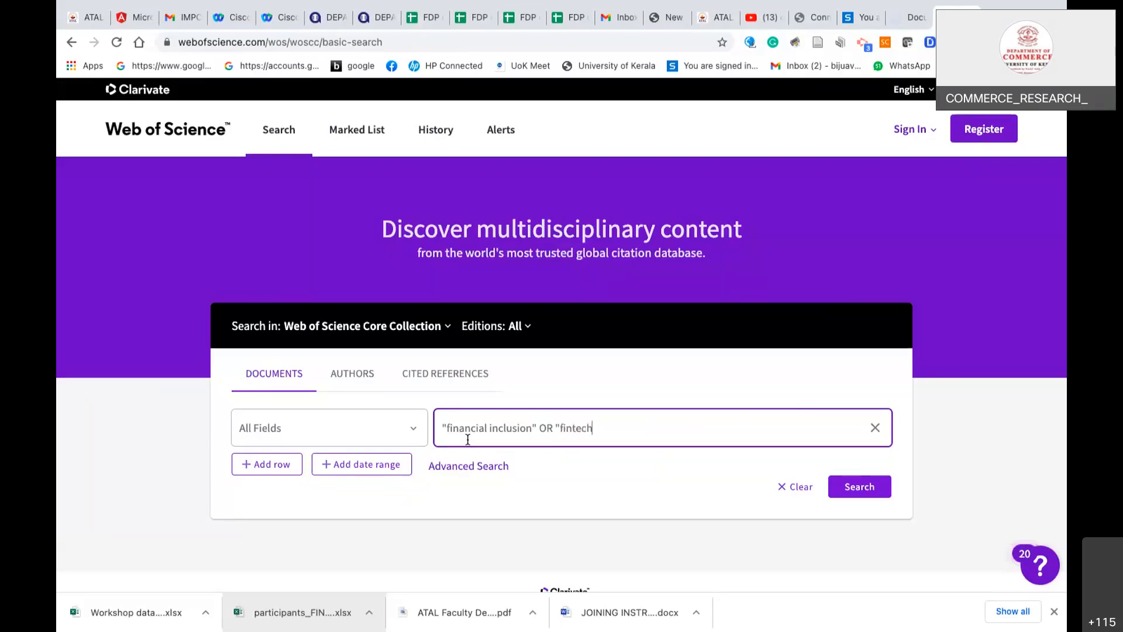
text(")
- Append a capitalised OR with a third term starting "SDG
text(o)
key(BackSpace)
text(or)
key(BackSpace)
key(BackSpace)
text(OR)
text( ")
text(S)
text(DG)
- Replace the SDG term with "Fnancial inclusion AND sdg", closing the quote
key(BackSpace)
key(BackSpace)
key(BackSpace)
text(FINANCI)
key(BackSpace)
key(BackSpace)
key(BackSpace)
key(BackSpace)
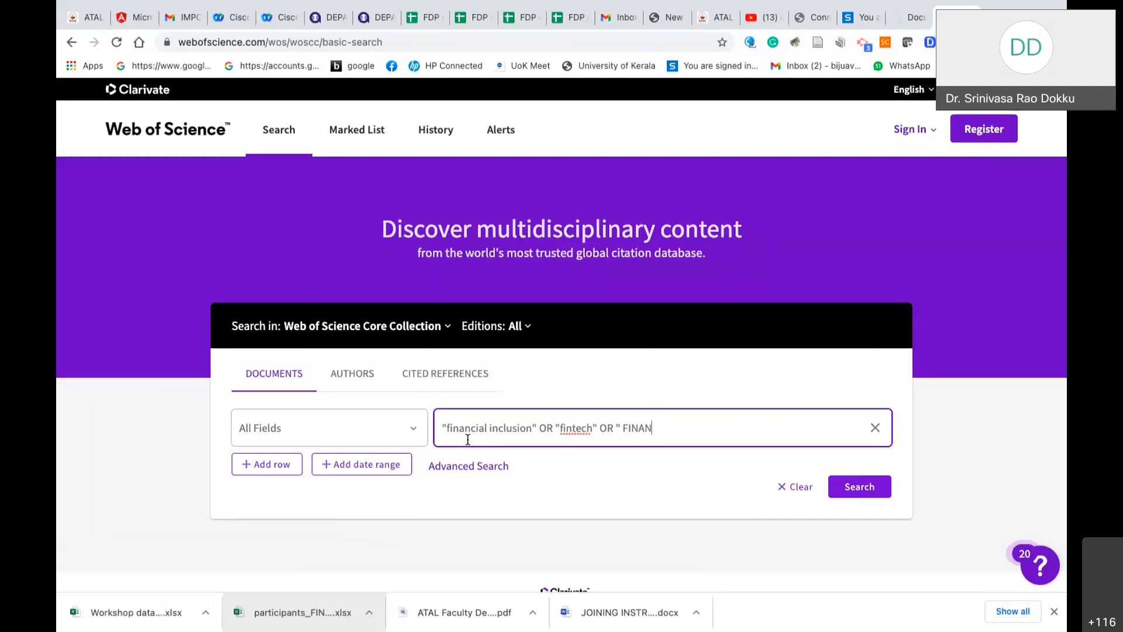
key(BackSpace)
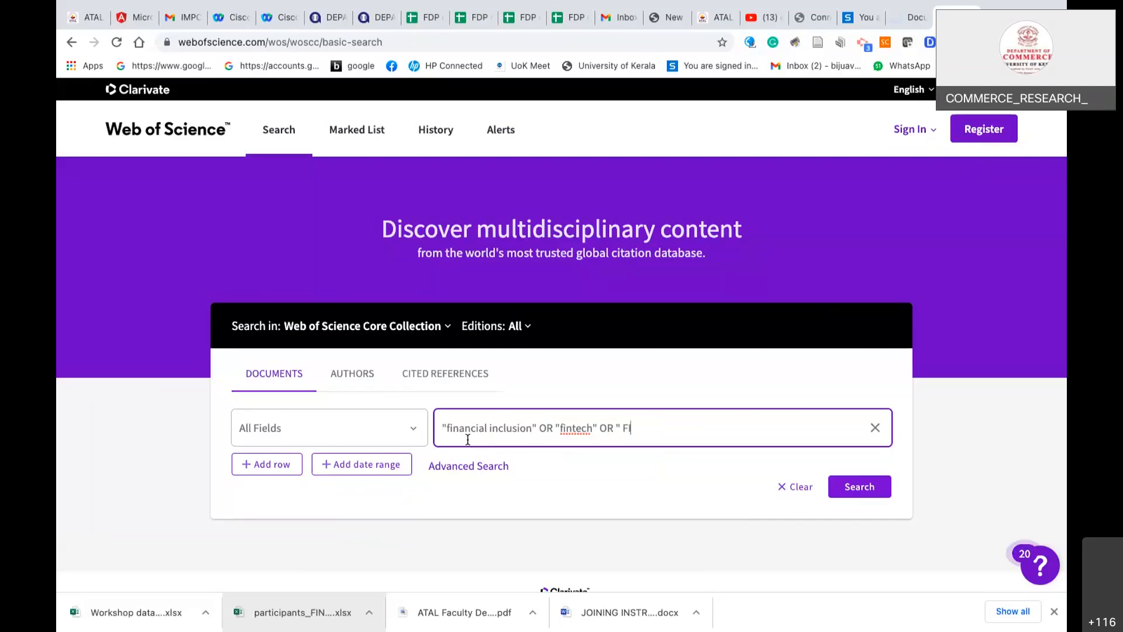
text(nanc)
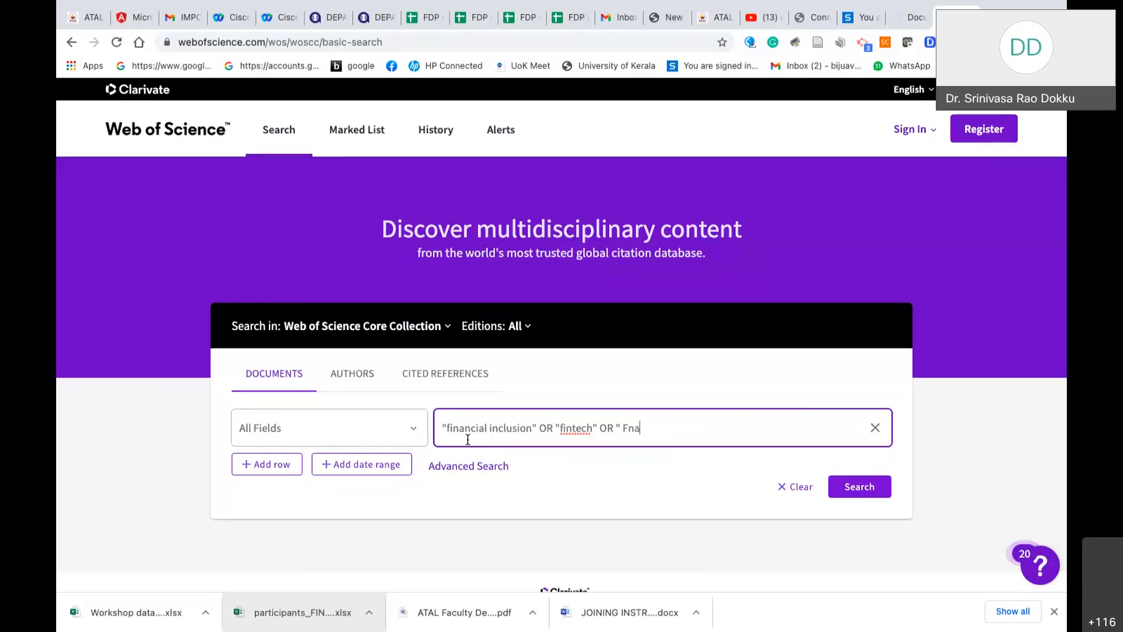
text(ial inclus)
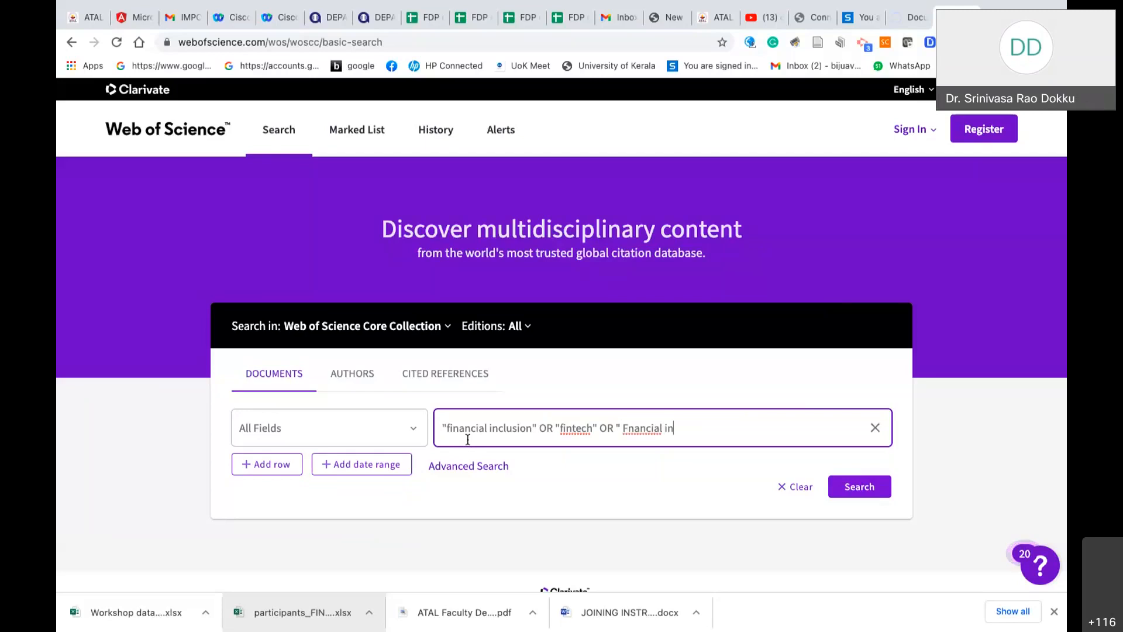
text(ion)
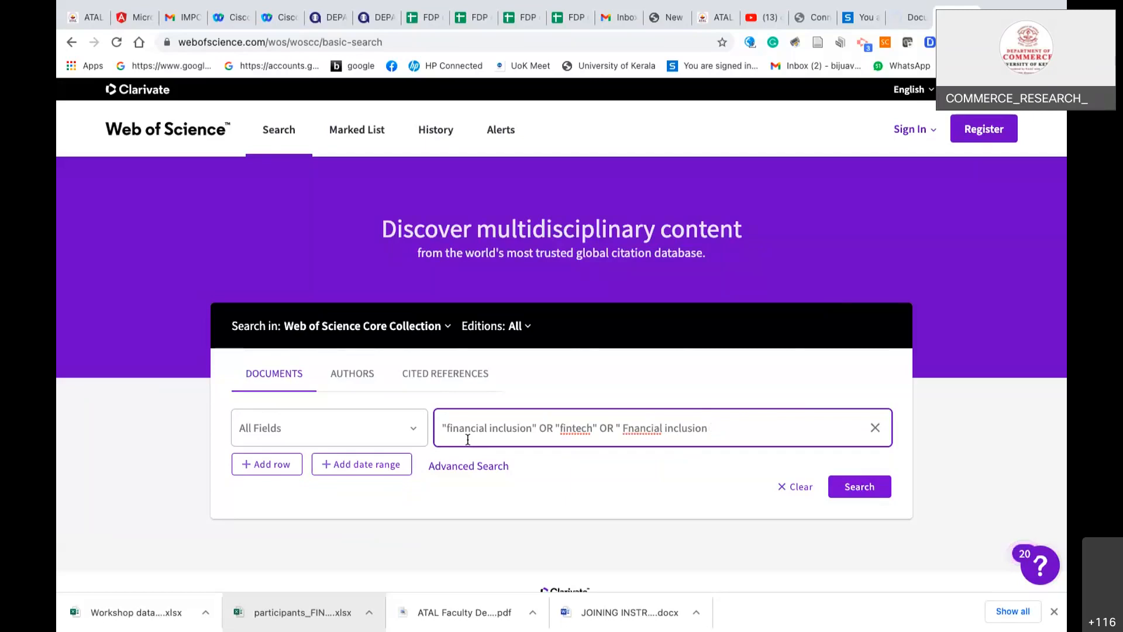
text(AND sdg)
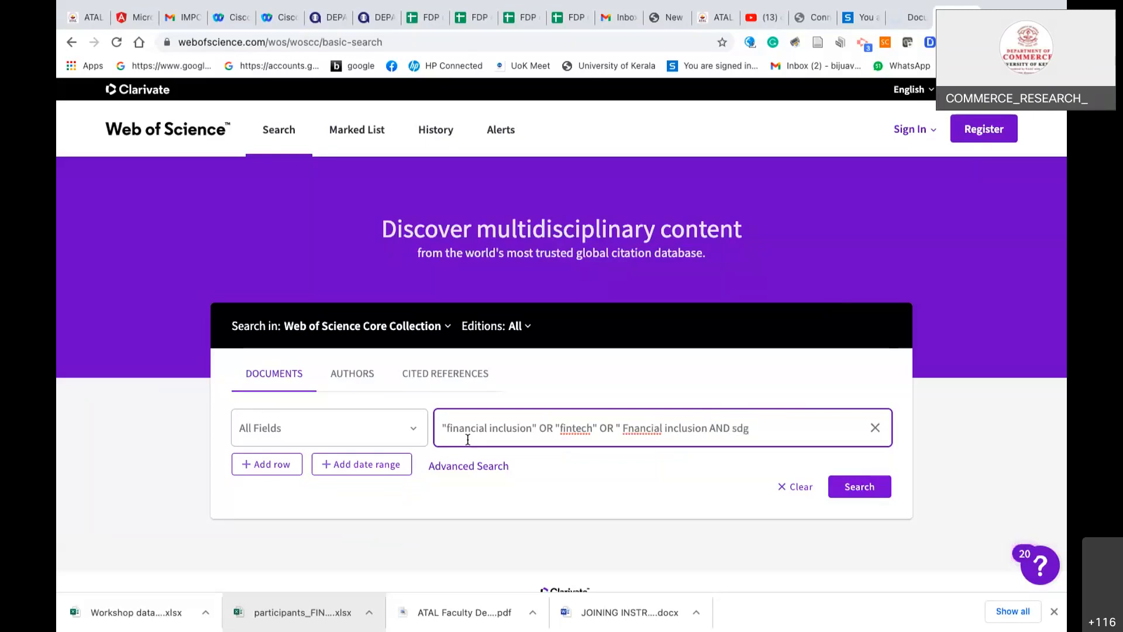
text(")
- Use the spelling suggestion to correct Fnancial to Financial, leaving fintech unchanged
right_click(573, 428)
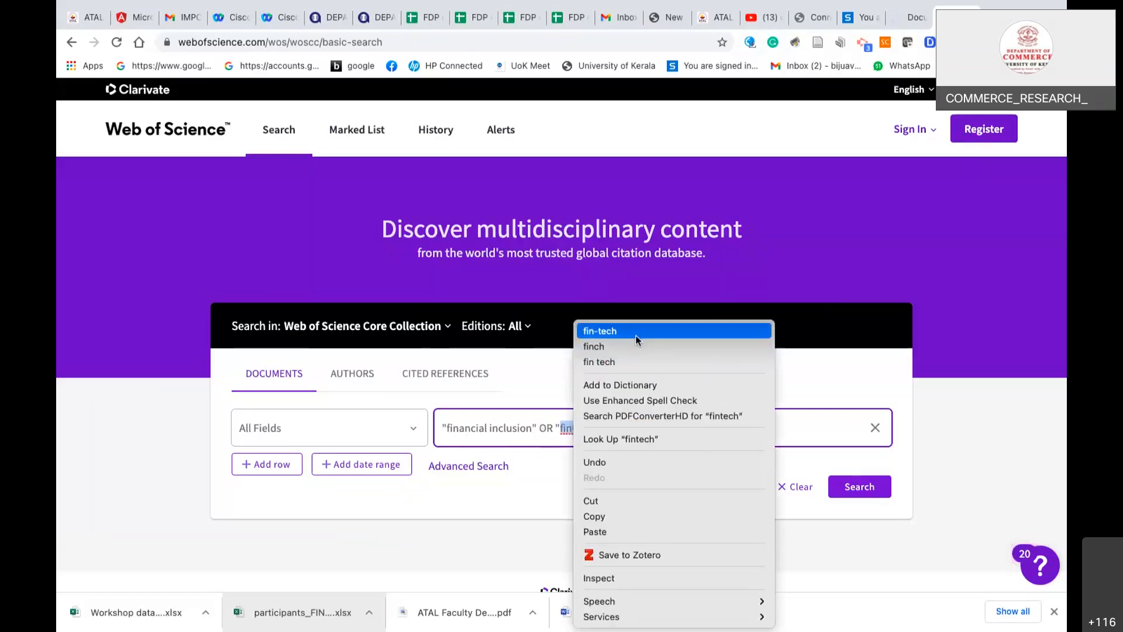
click(554, 445)
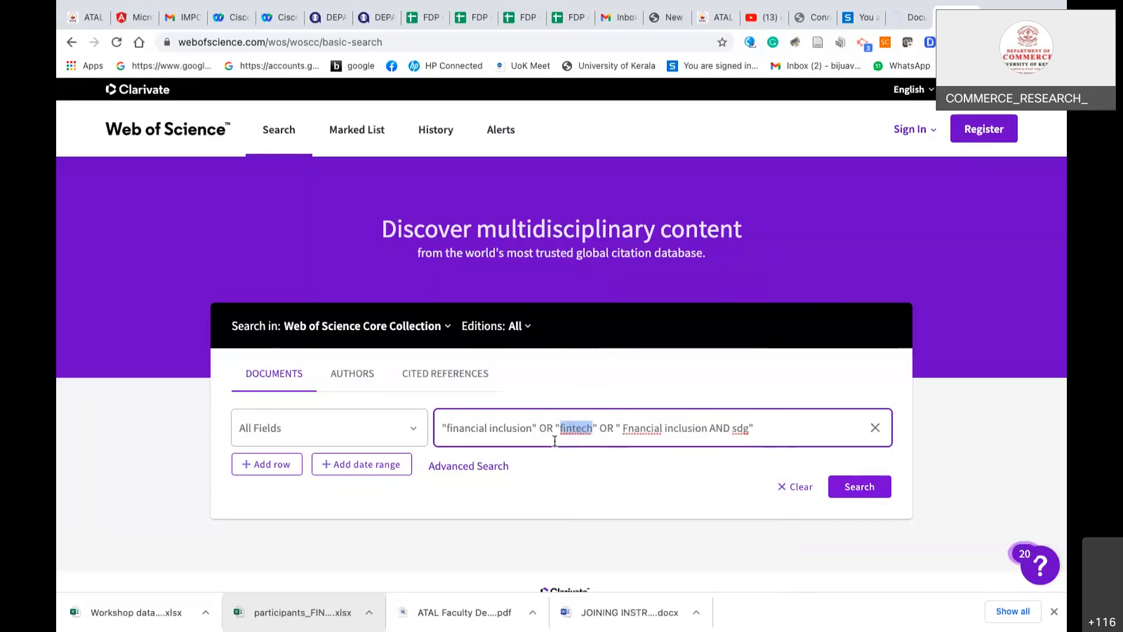
right_click(643, 429)
click(688, 367)
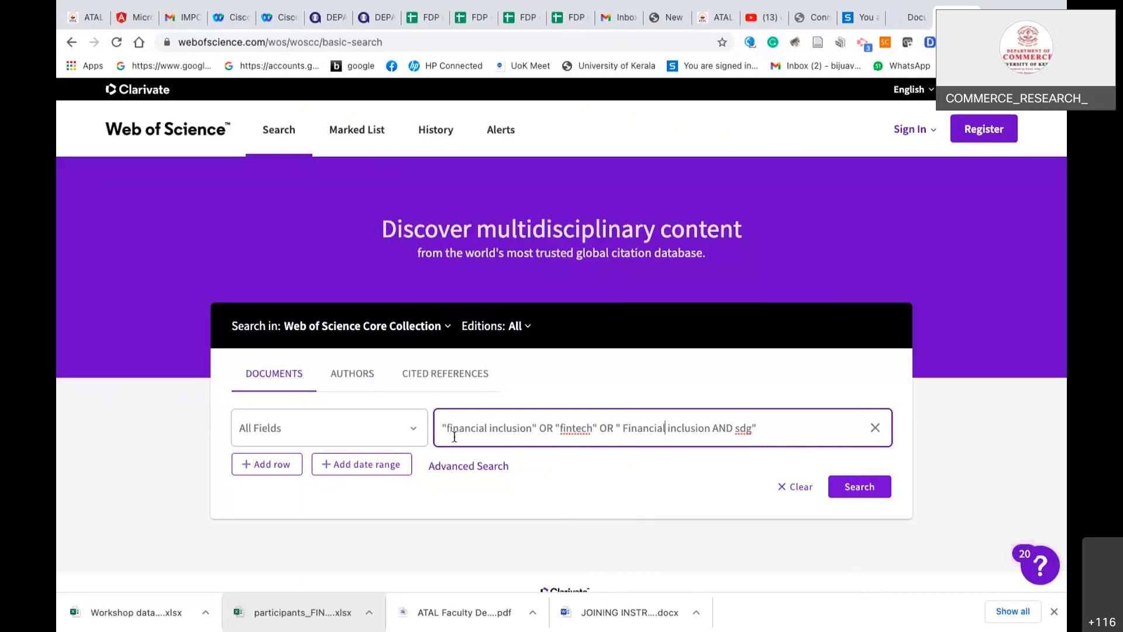
click(416, 439)
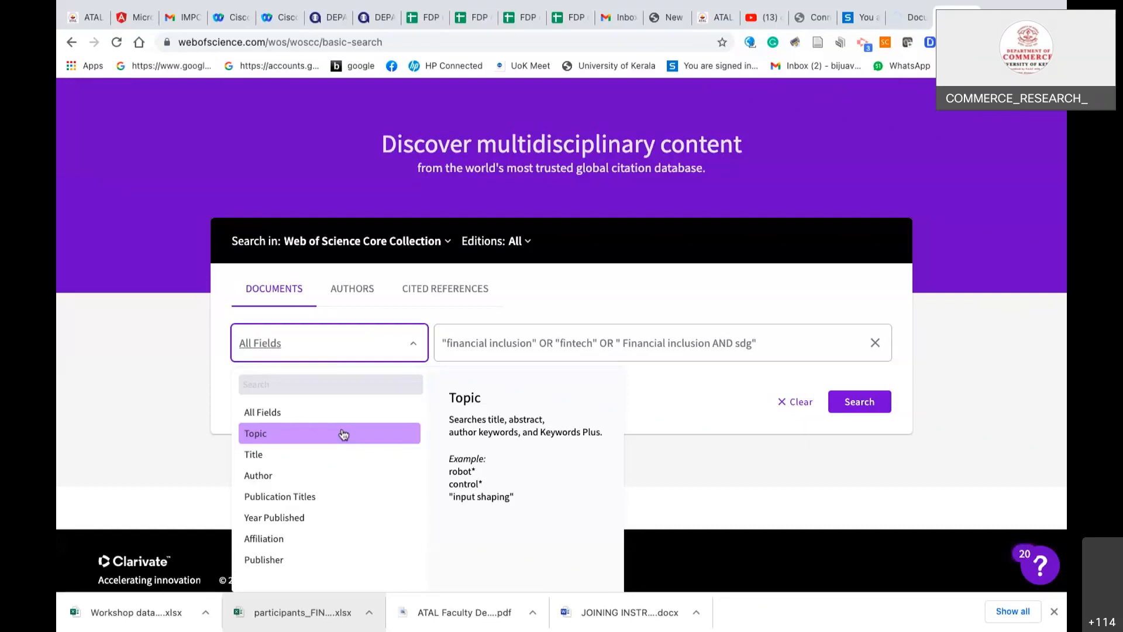
- Search the query in the Topic field, returning 1,122 Core Collection results
click(344, 434)
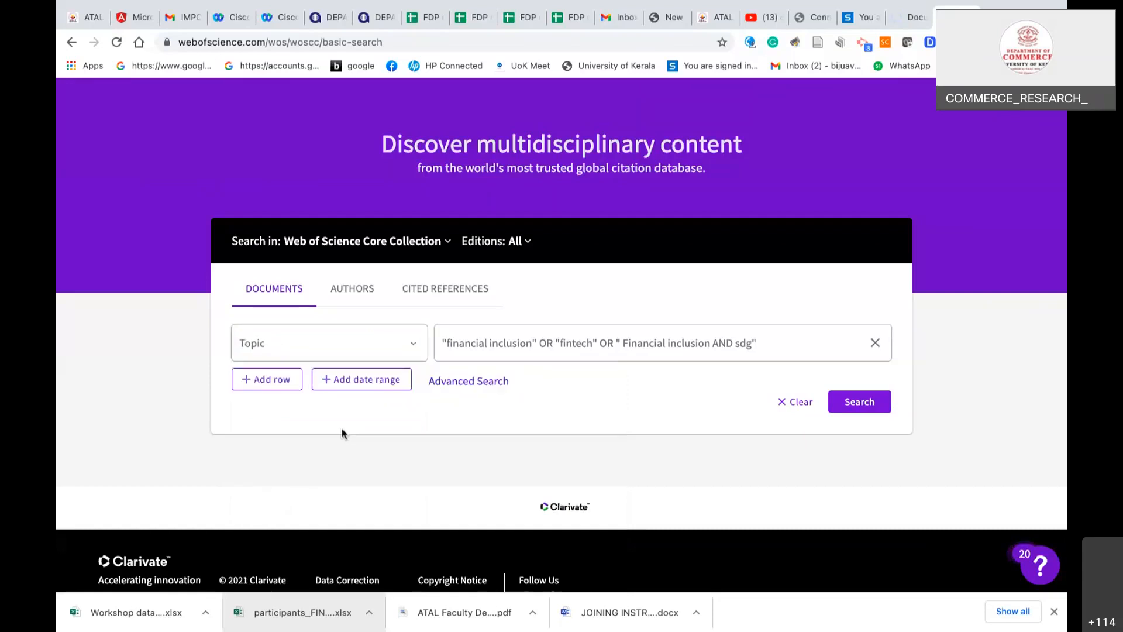
click(857, 405)
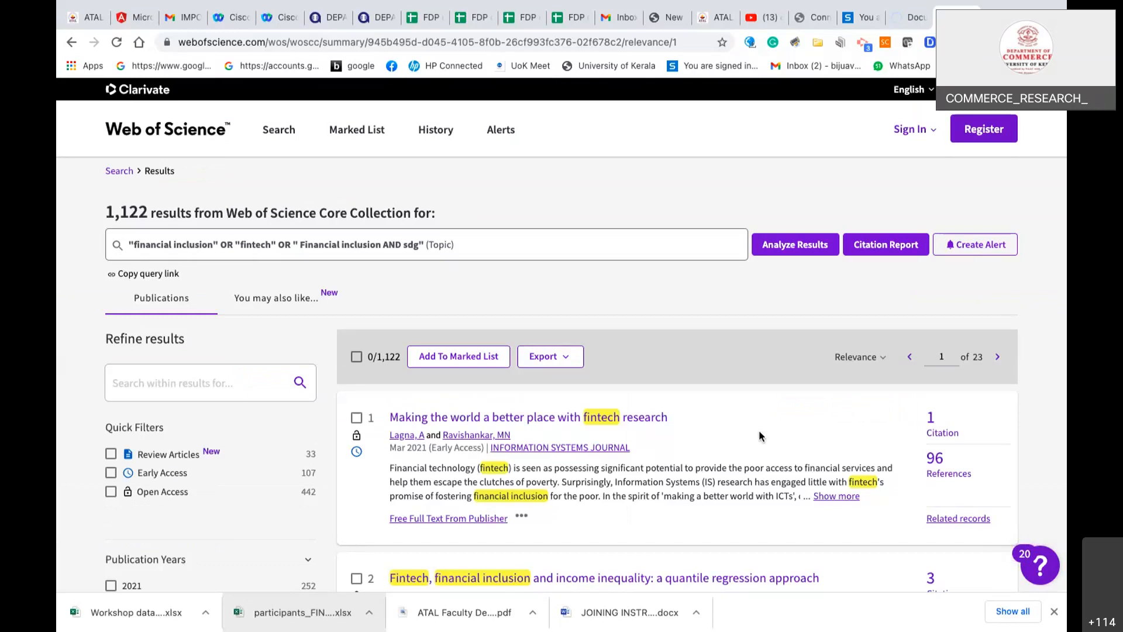
scroll(759, 436, down, 1)
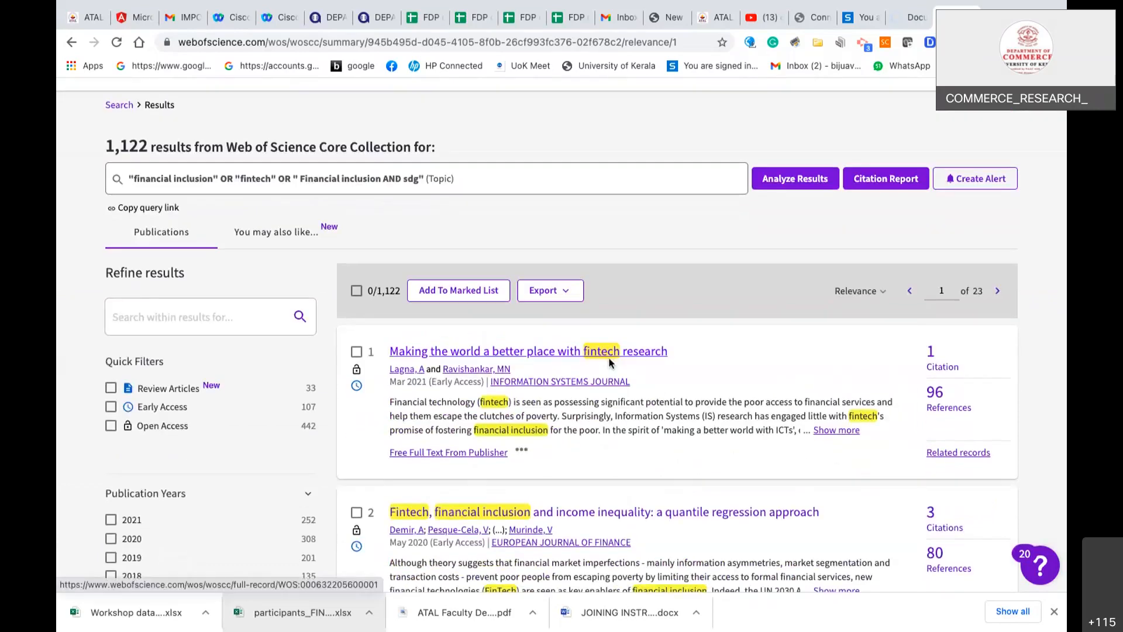
scroll(591, 487, down, 1)
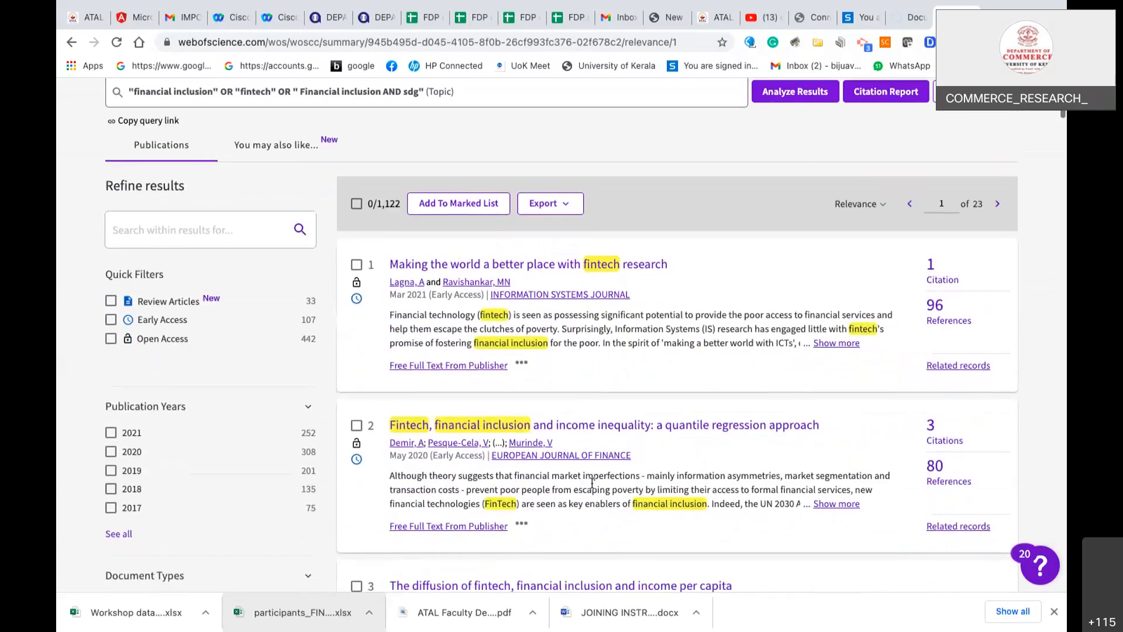
scroll(591, 483, down, 2)
scroll(591, 482, down, 1)
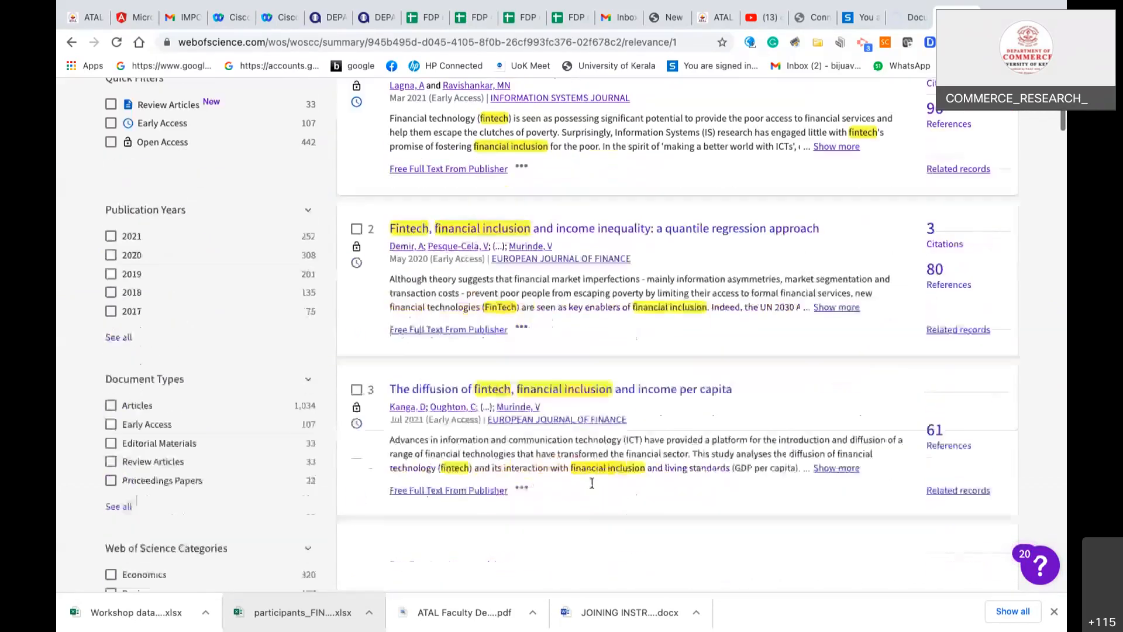
scroll(592, 482, down, 1)
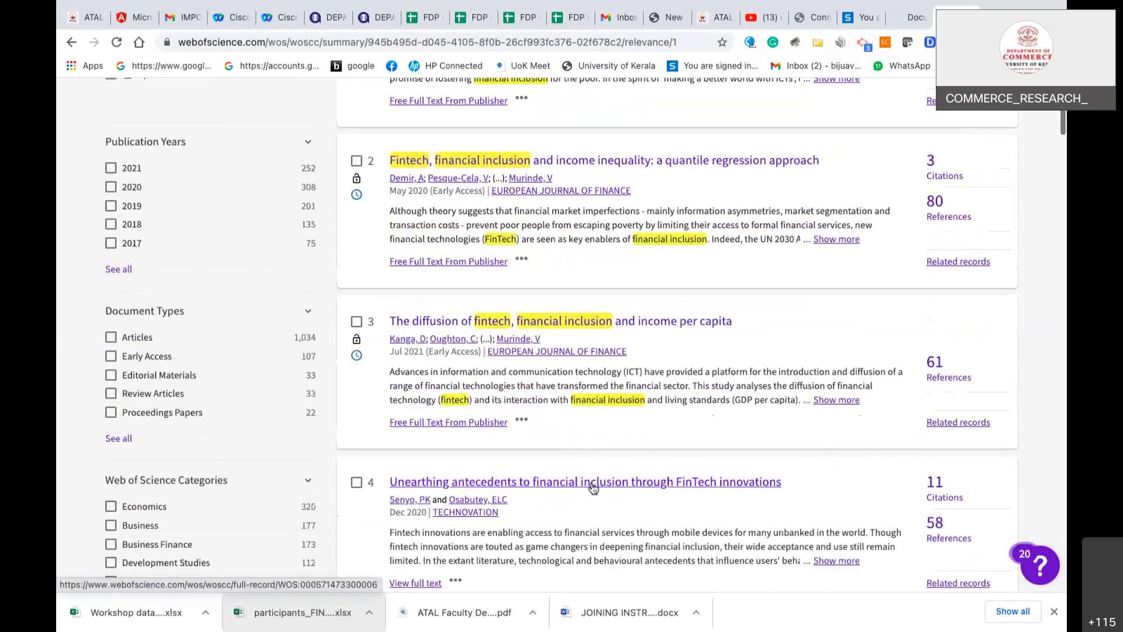
scroll(592, 483, down, 4)
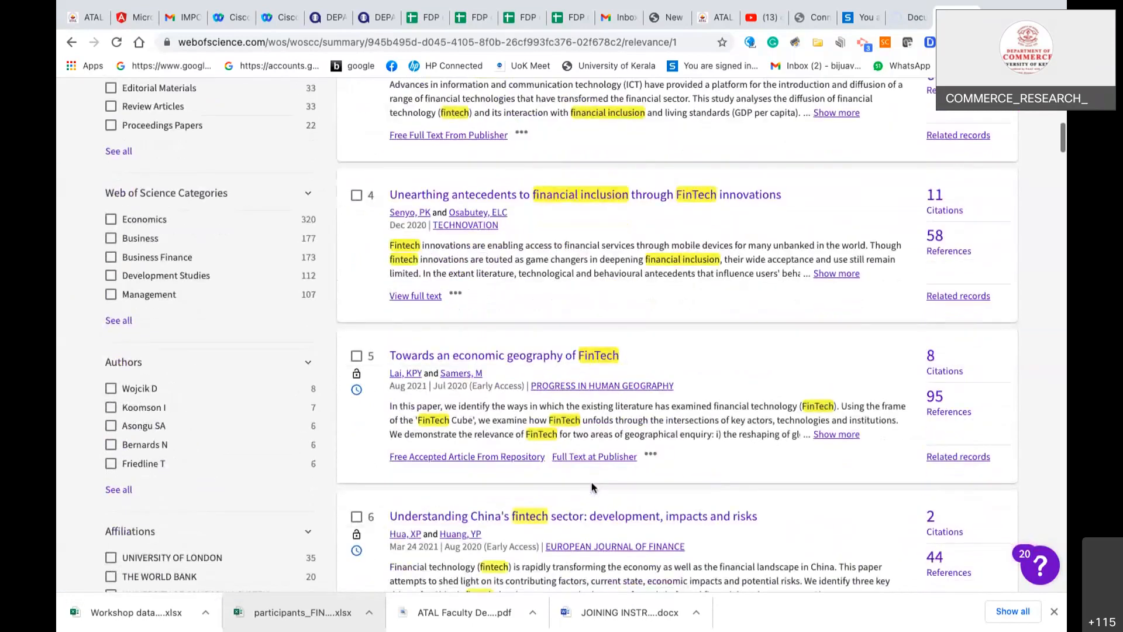
scroll(592, 483, up, 3)
scroll(591, 481, up, 7)
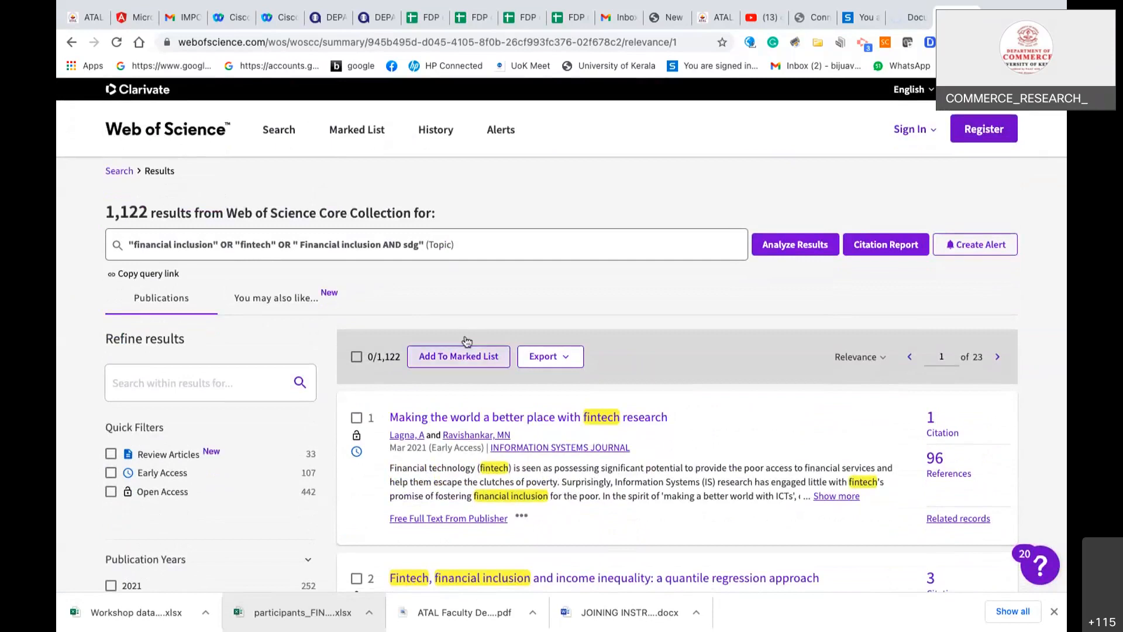
click(493, 251)
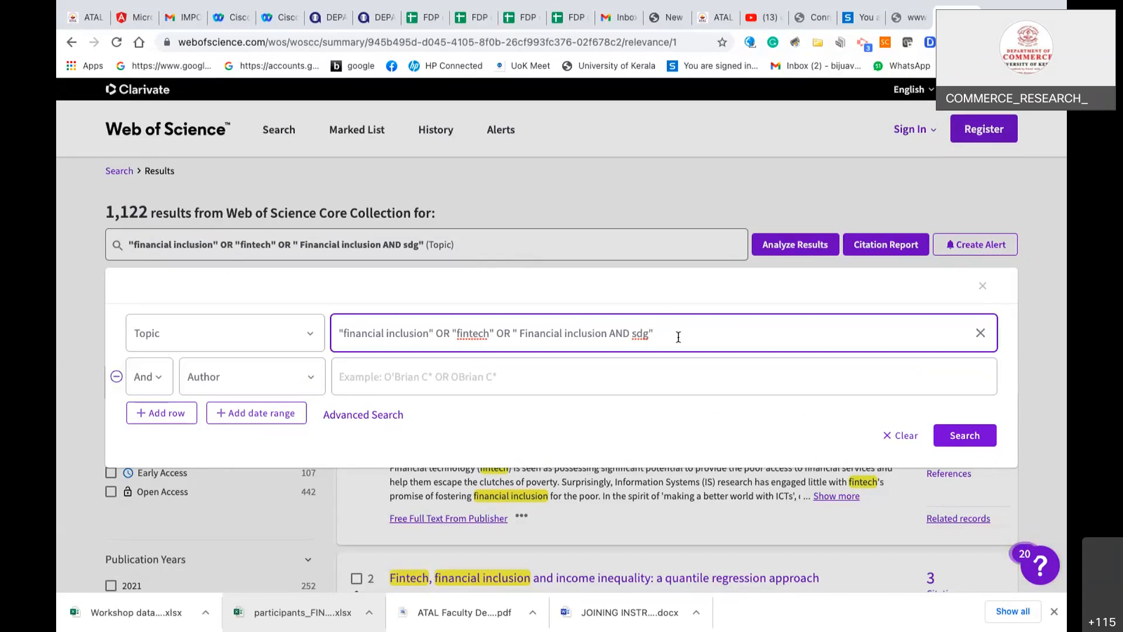
click(804, 509)
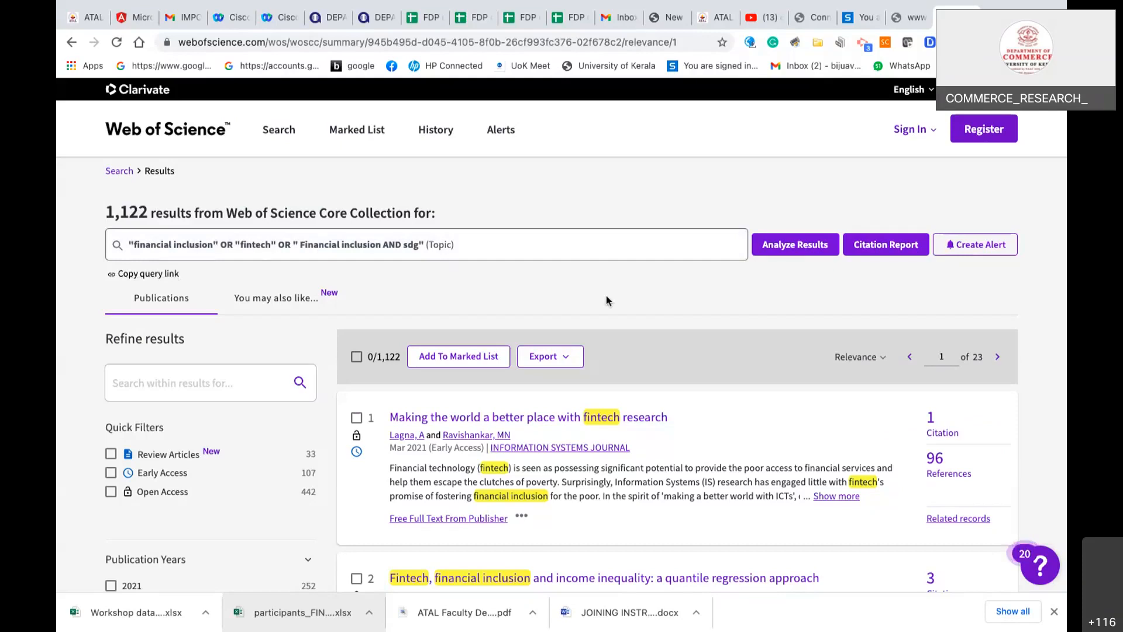
scroll(606, 298, down, 1)
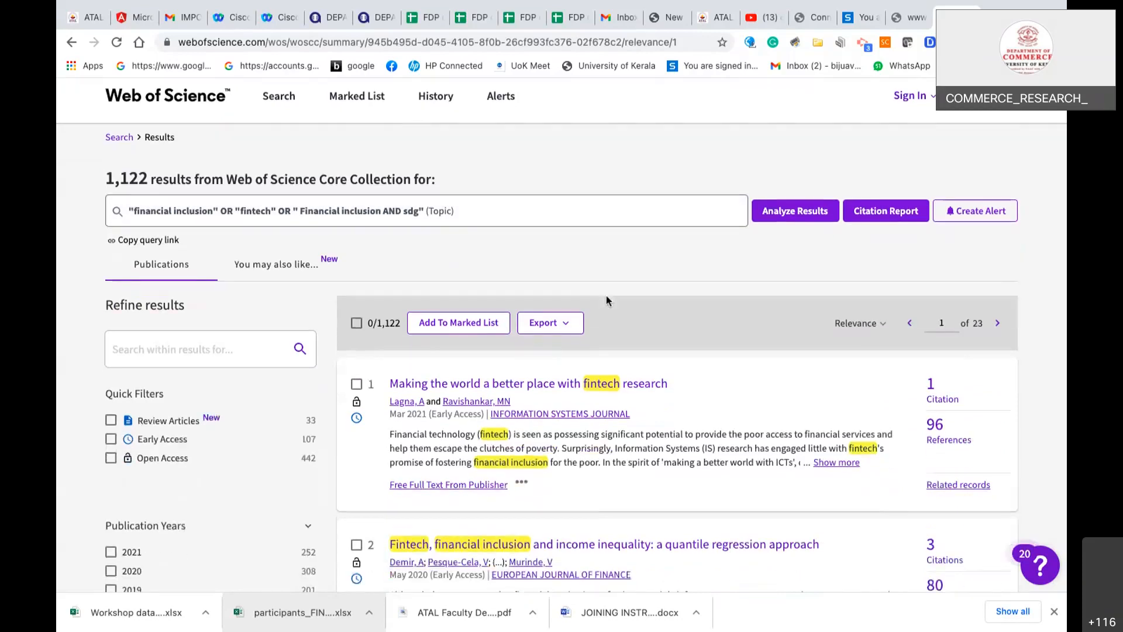
scroll(606, 300, down, 1)
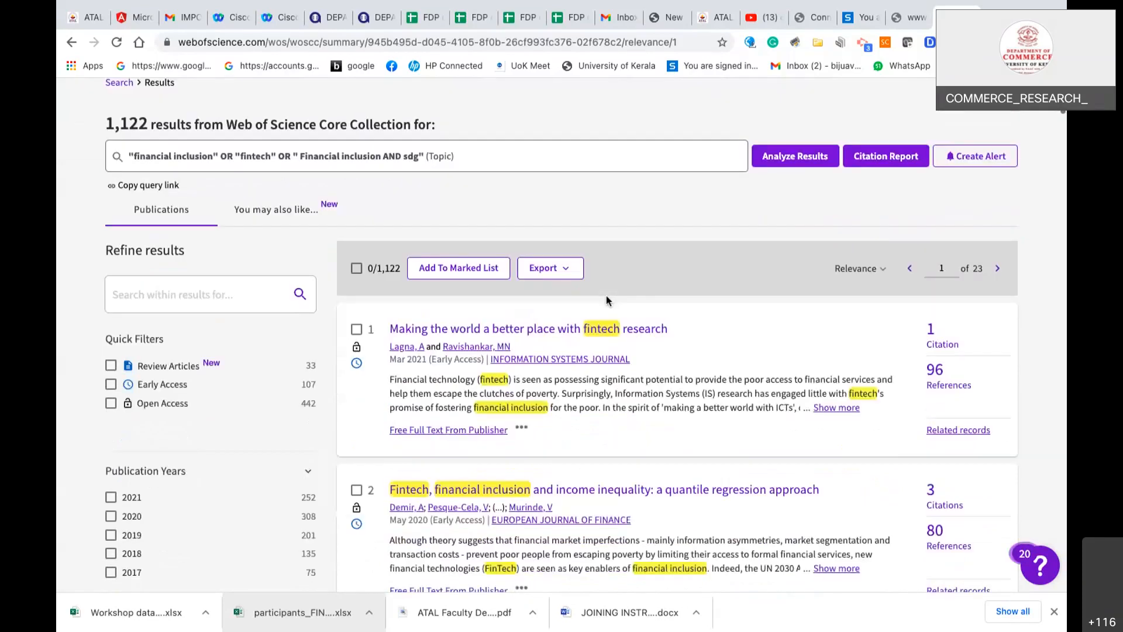
scroll(606, 296, down, 1)
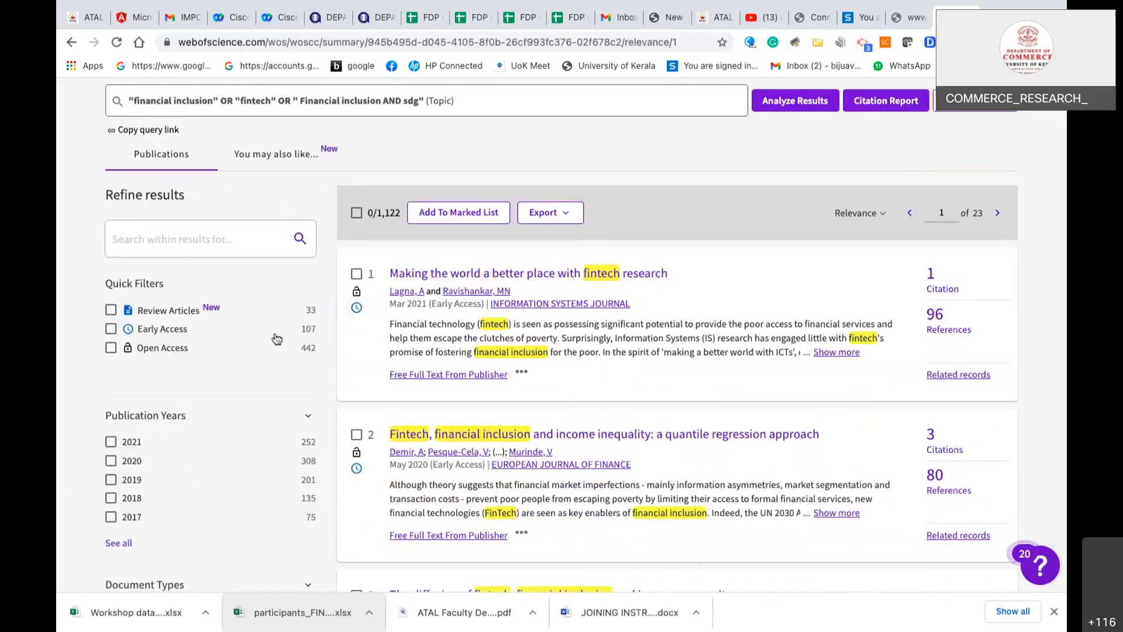
scroll(281, 350, up, 3)
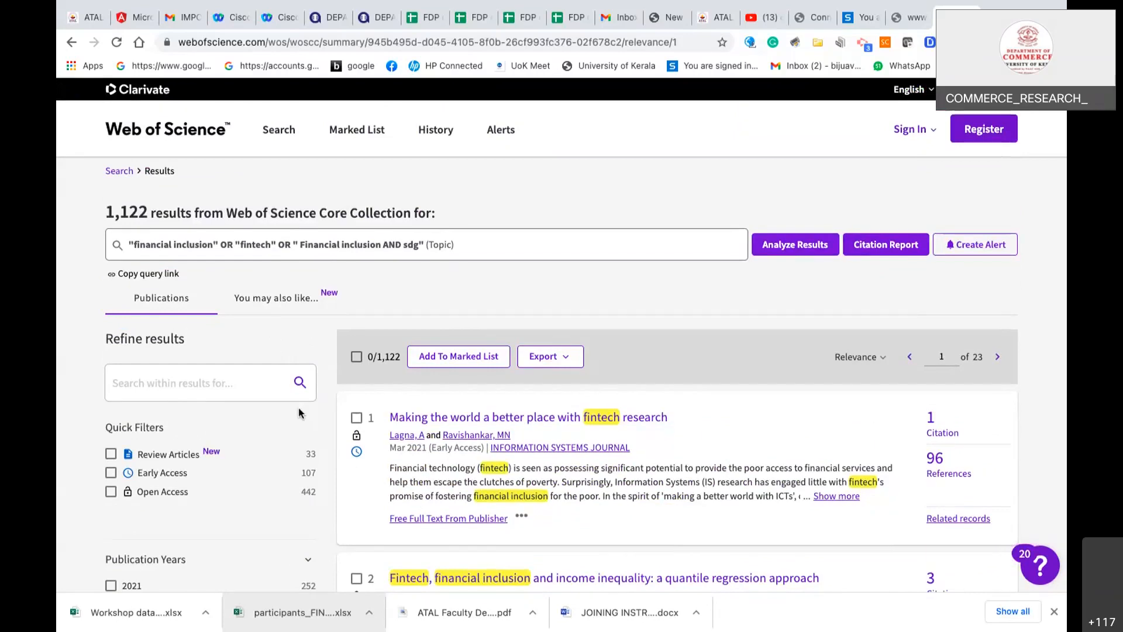
scroll(298, 409, down, 1)
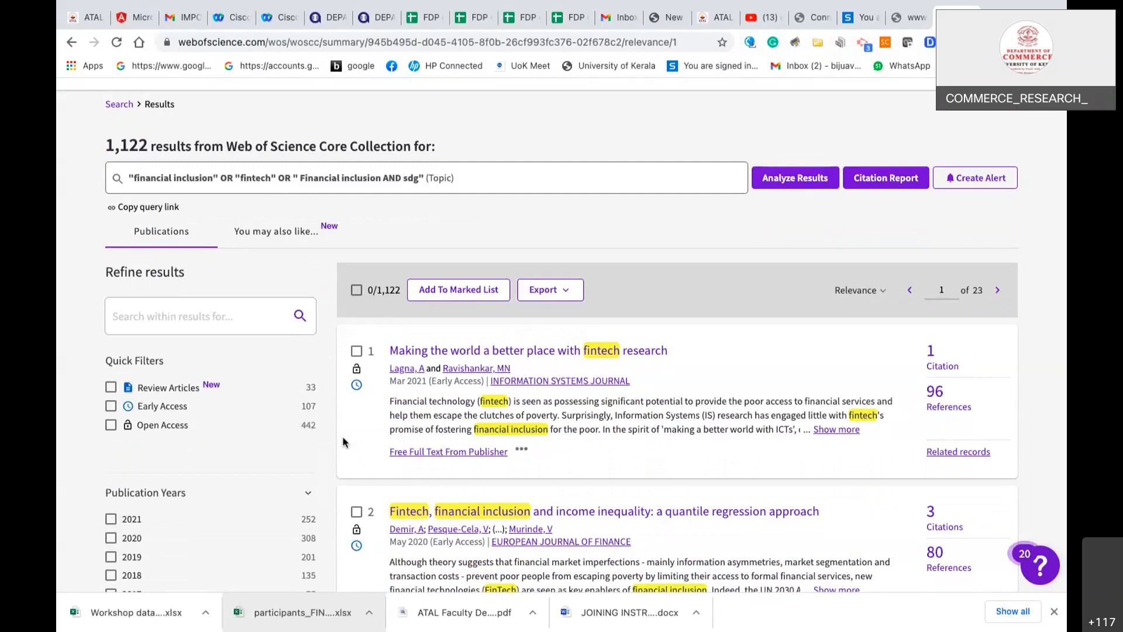
scroll(344, 442, down, 1)
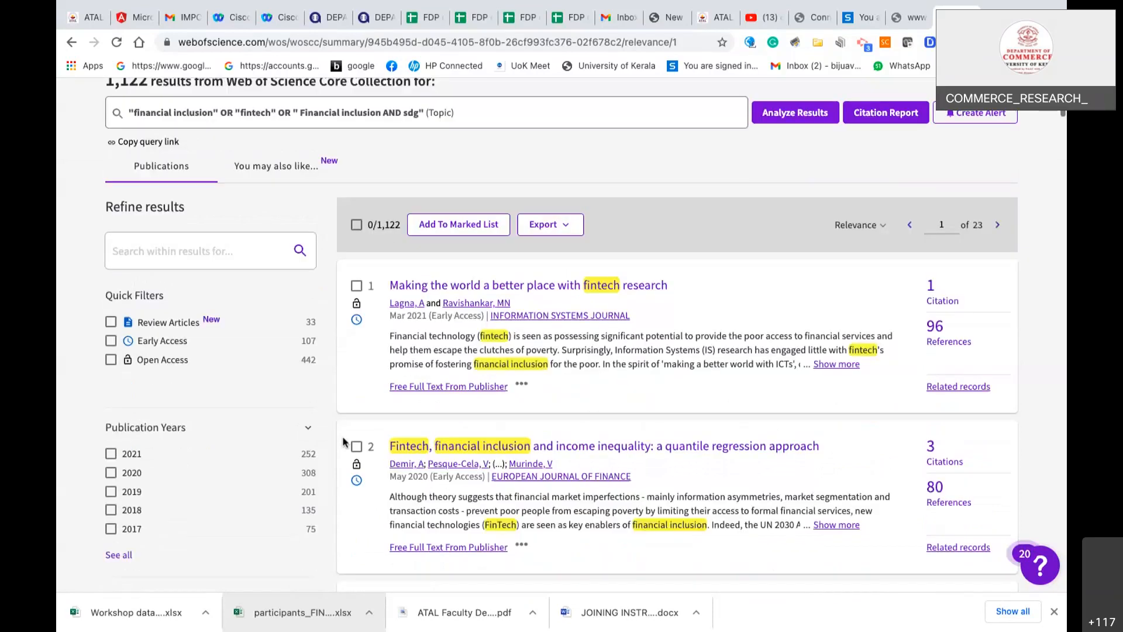
scroll(137, 539, down, 1)
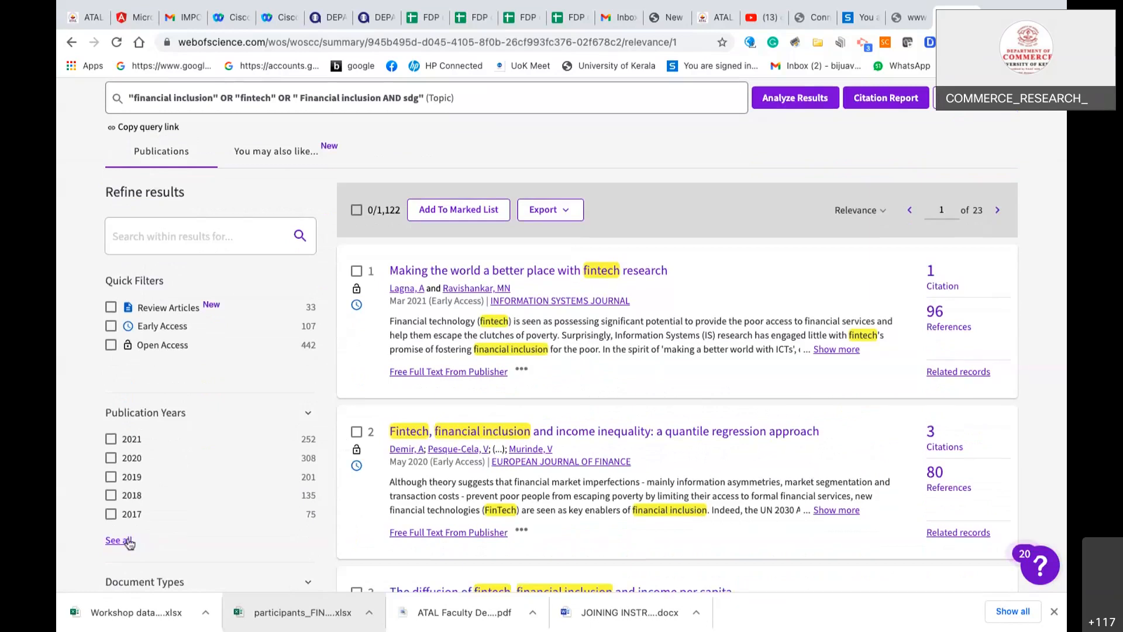
- In the full Publication Years list, untick 2010 back to 2002, keeping 2011–2021 ticked
click(118, 540)
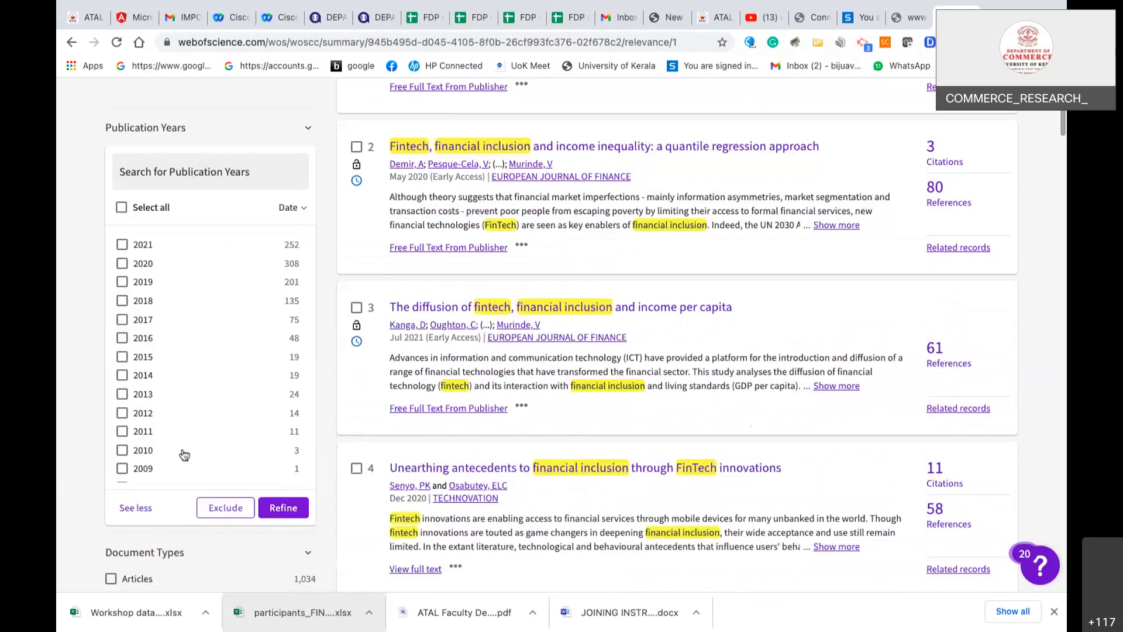
scroll(204, 418, down, 2)
scroll(204, 419, up, 2)
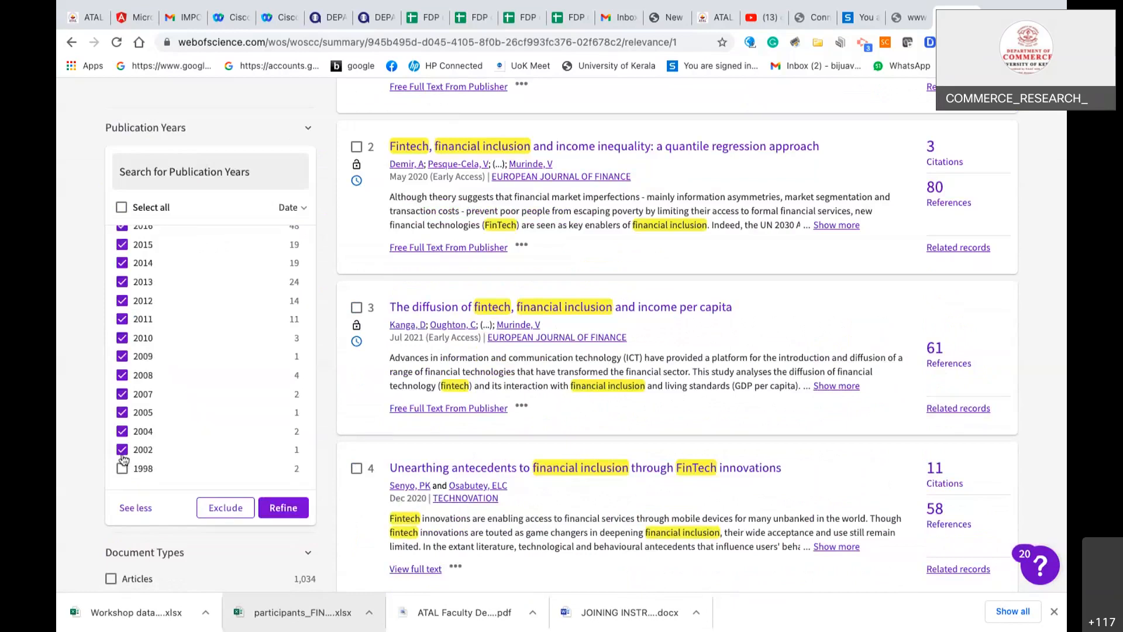
click(122, 450)
click(122, 431)
click(123, 413)
click(122, 396)
click(123, 376)
click(122, 357)
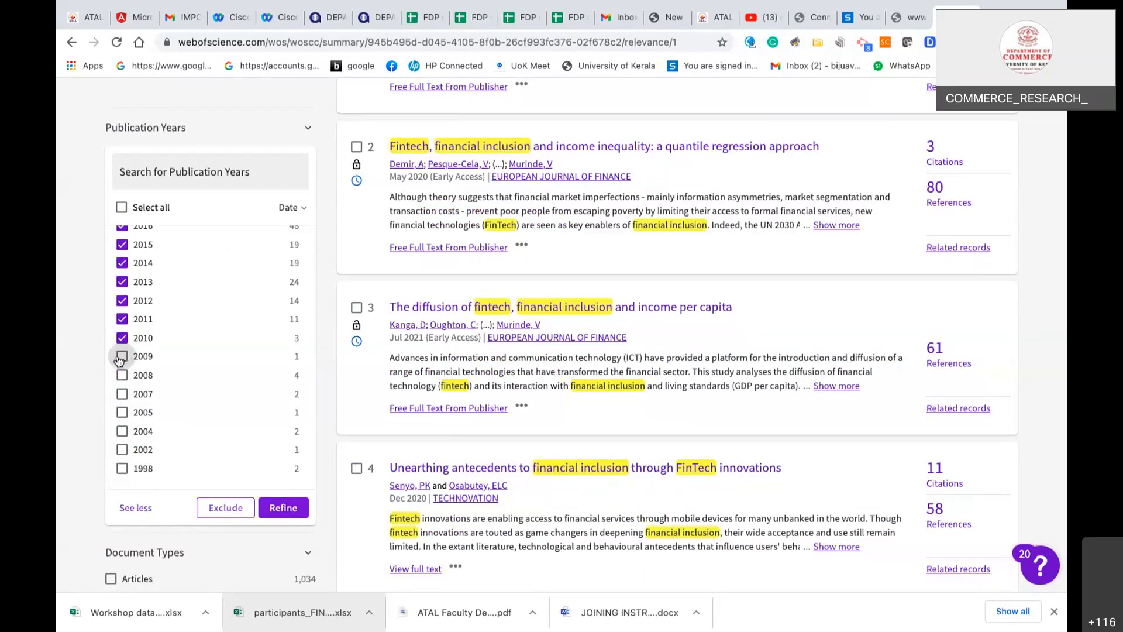
click(122, 340)
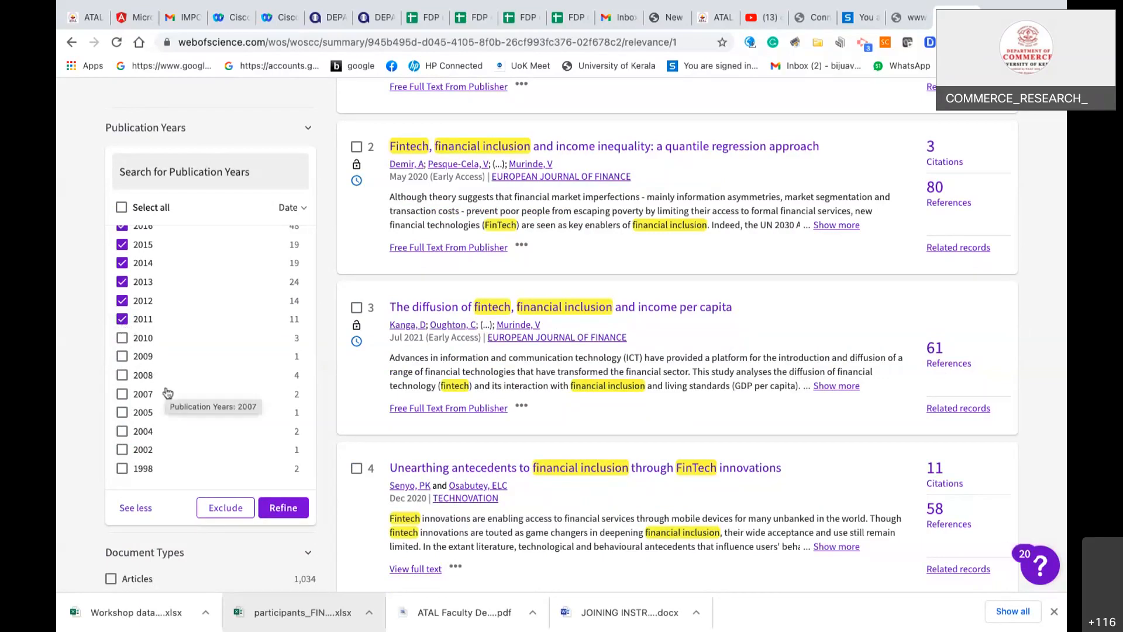
- Exclude the ticked years 2011–2021, narrowing the results to 16 records
scroll(168, 393, down, 1)
scroll(168, 392, down, 1)
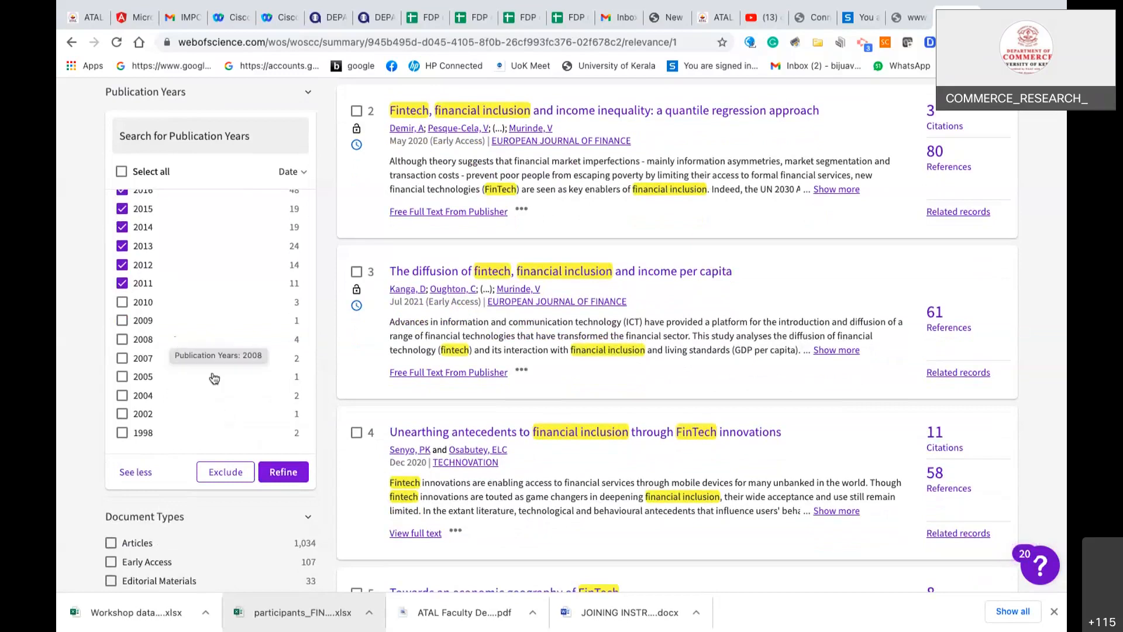
click(223, 475)
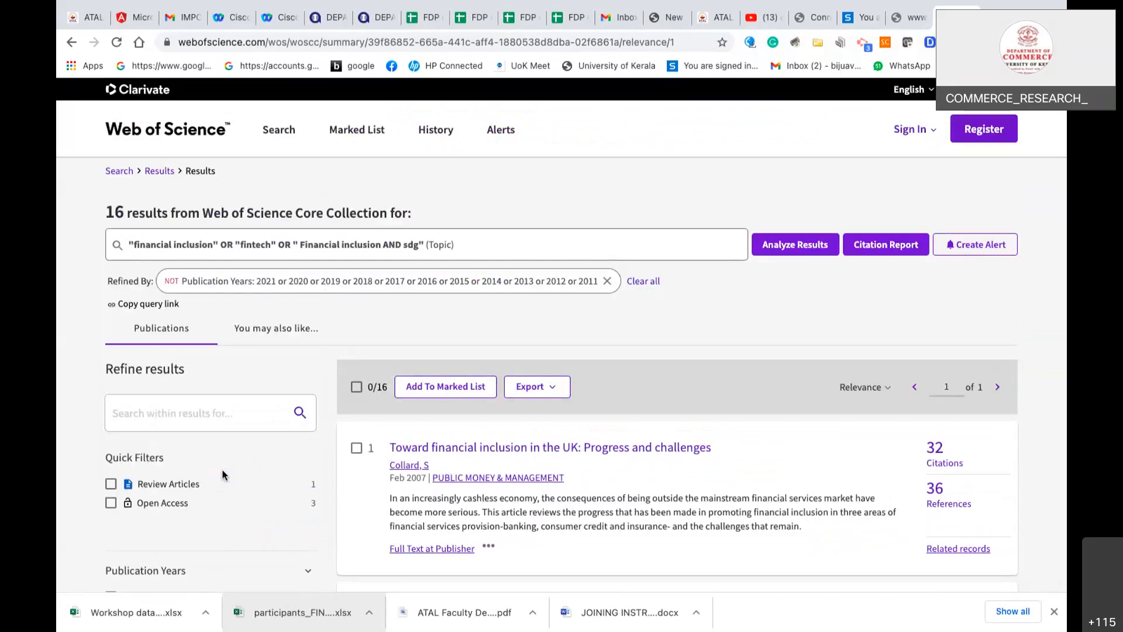
scroll(222, 475, down, 2)
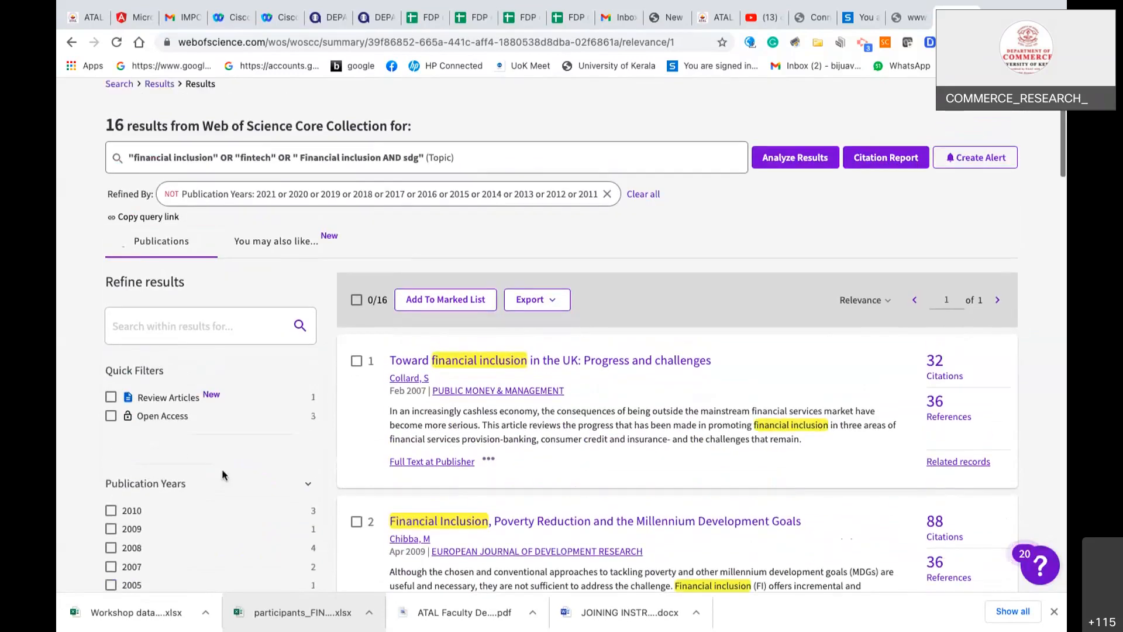
scroll(223, 462, up, 1)
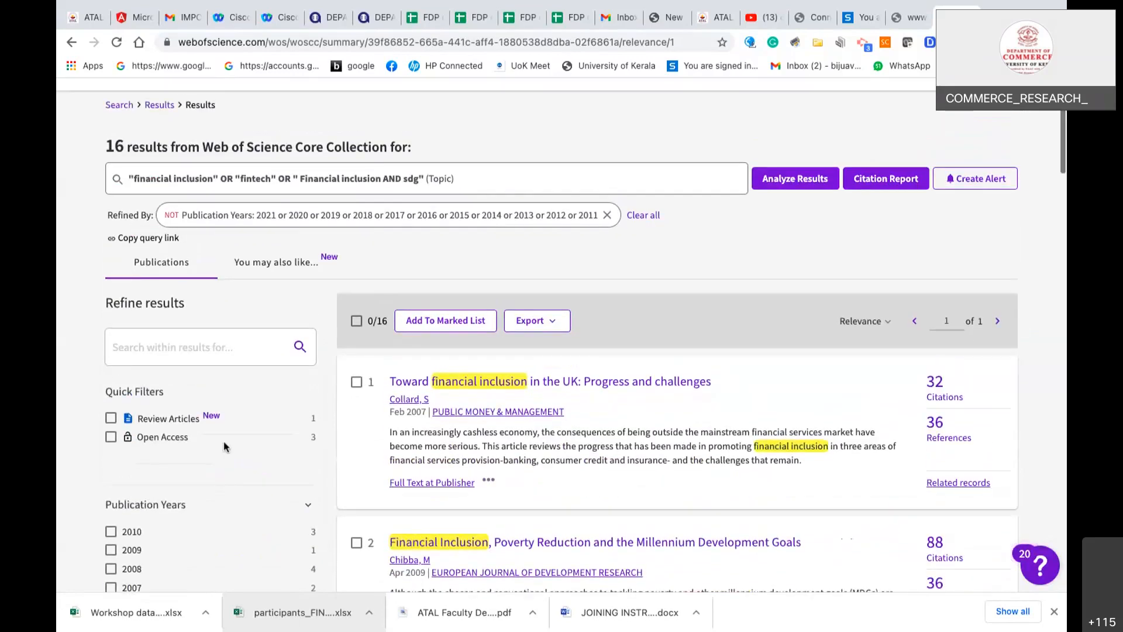
- Clear the NOT Publication Years filter to restore 1,122 results and select all years
click(174, 223)
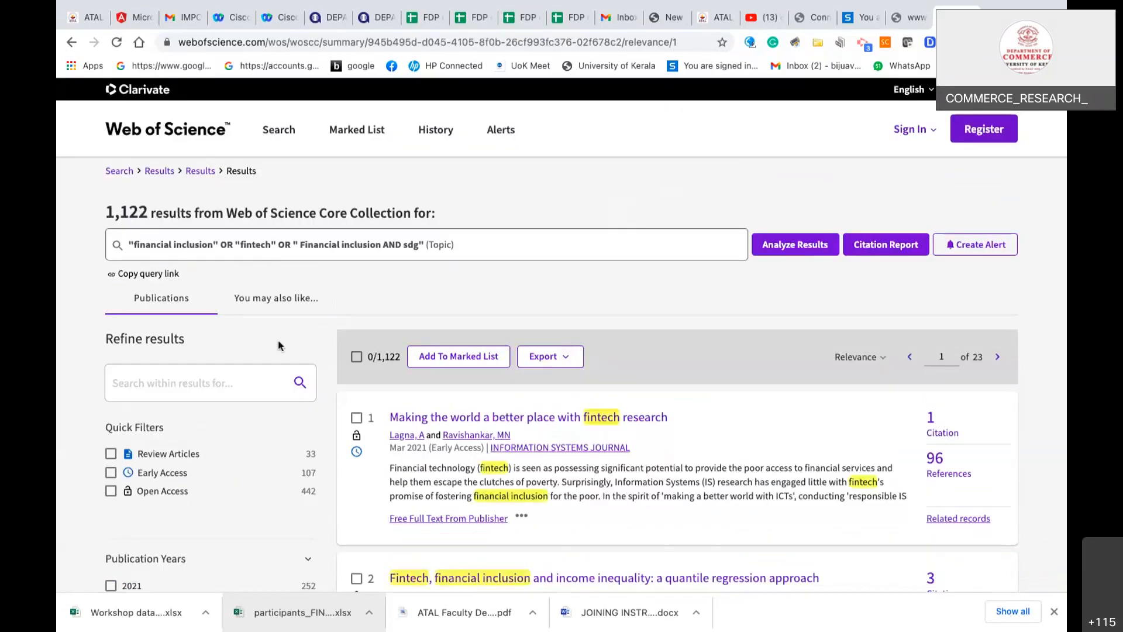
scroll(278, 345, down, 2)
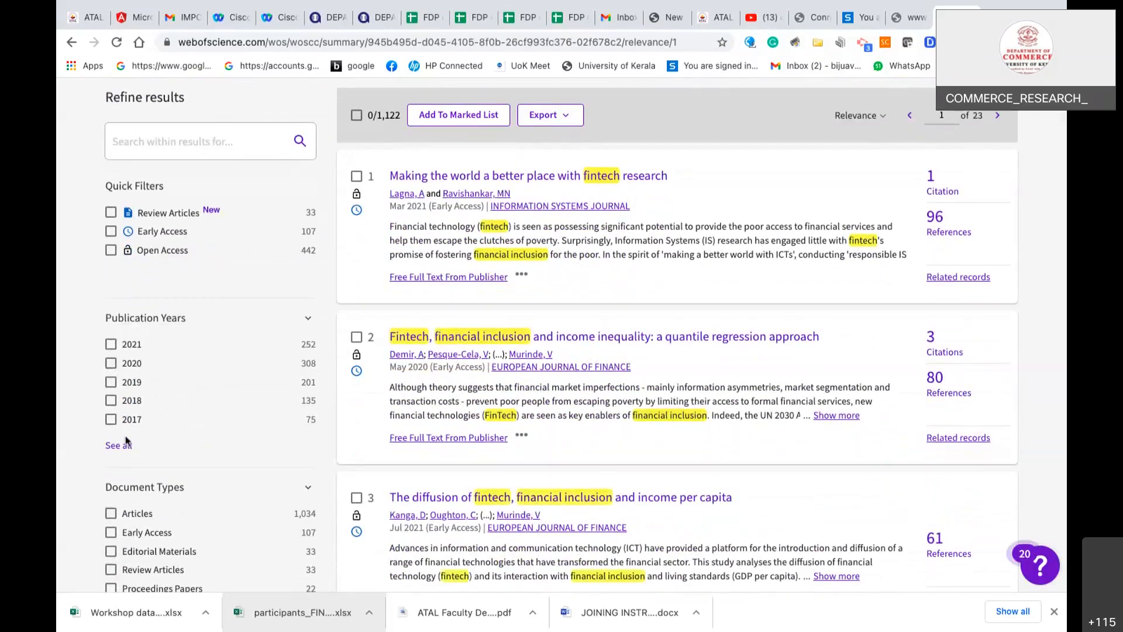
click(120, 445)
scroll(121, 450, down, 3)
click(121, 208)
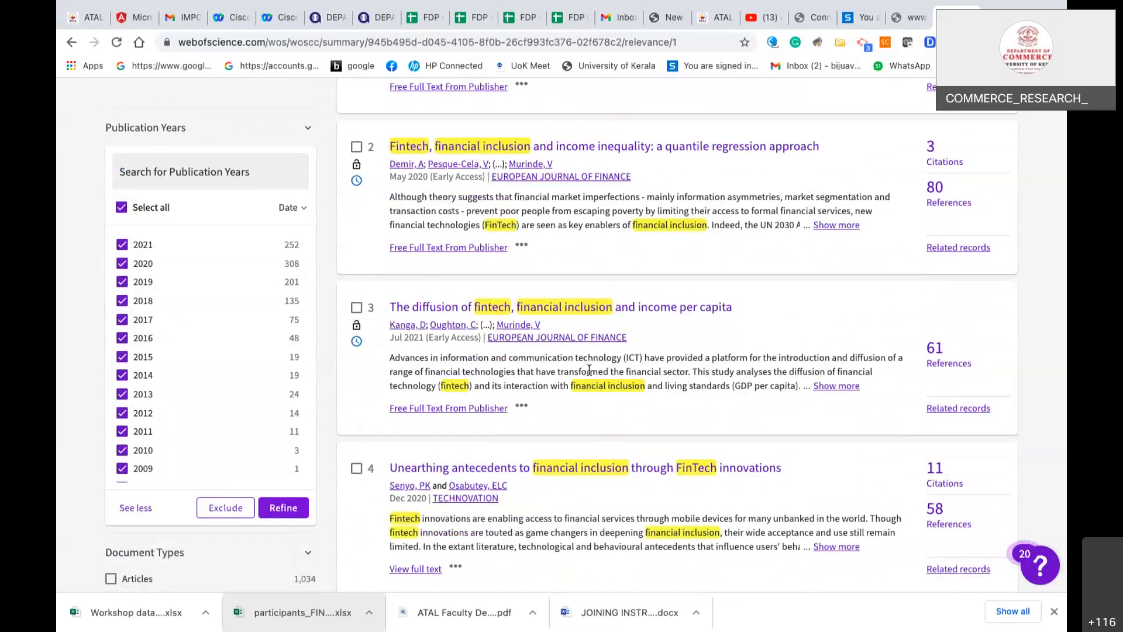
scroll(589, 370, up, 5)
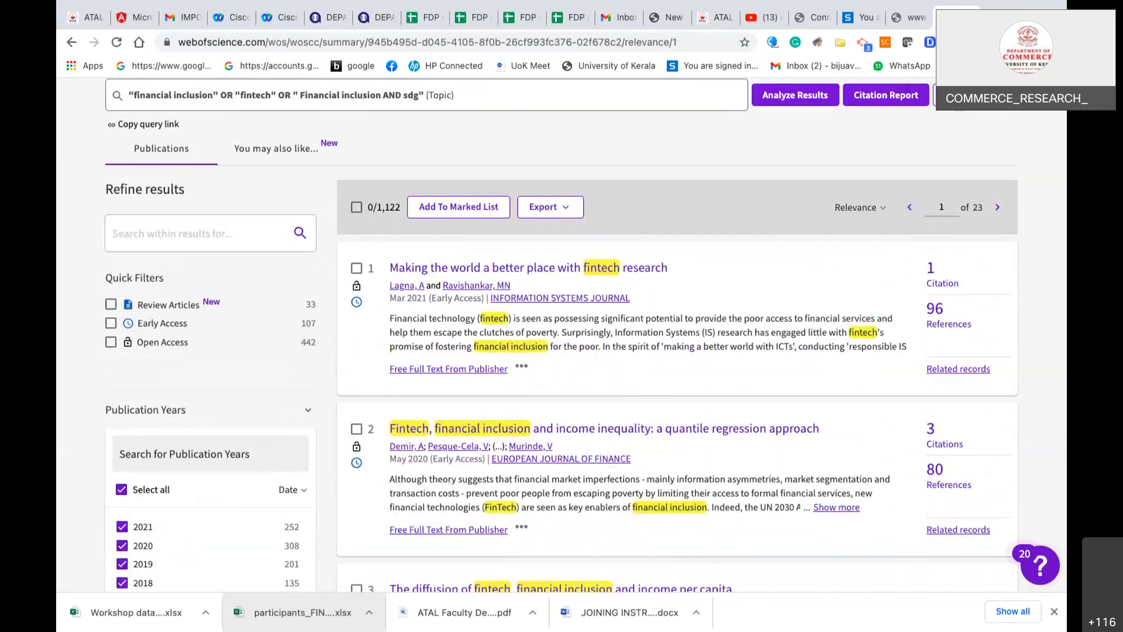
scroll(589, 370, up, 3)
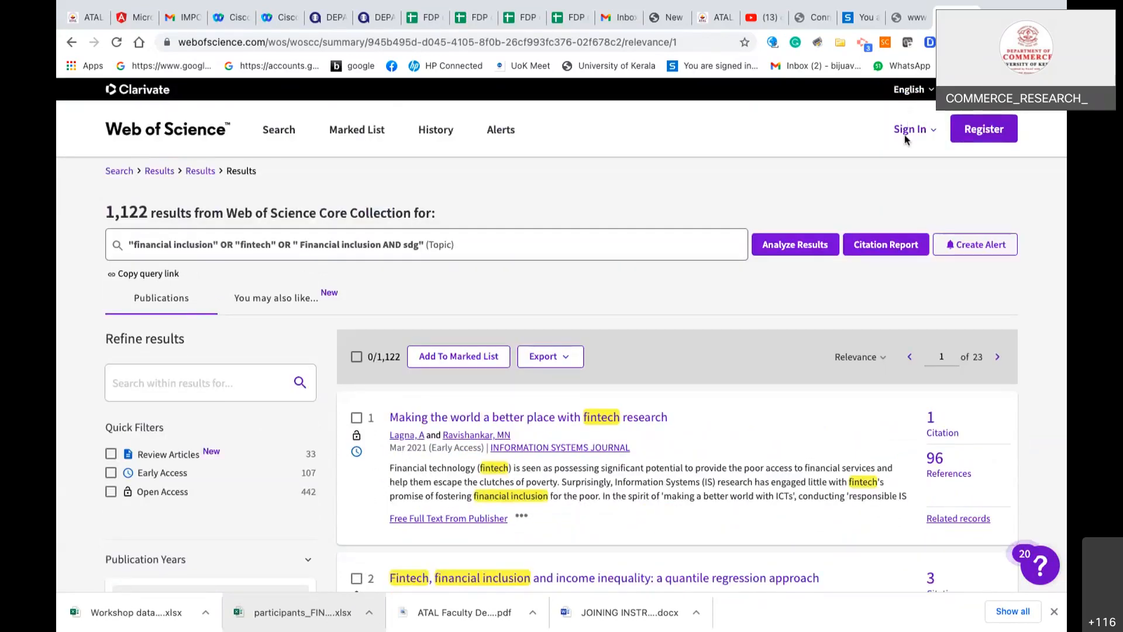
click(905, 132)
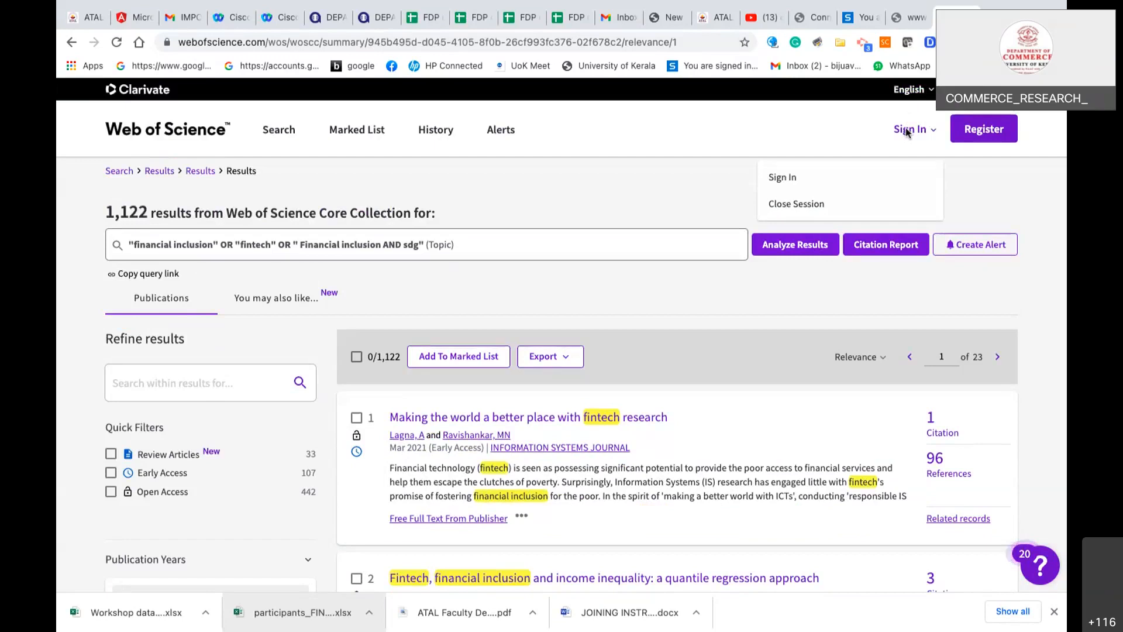
click(803, 188)
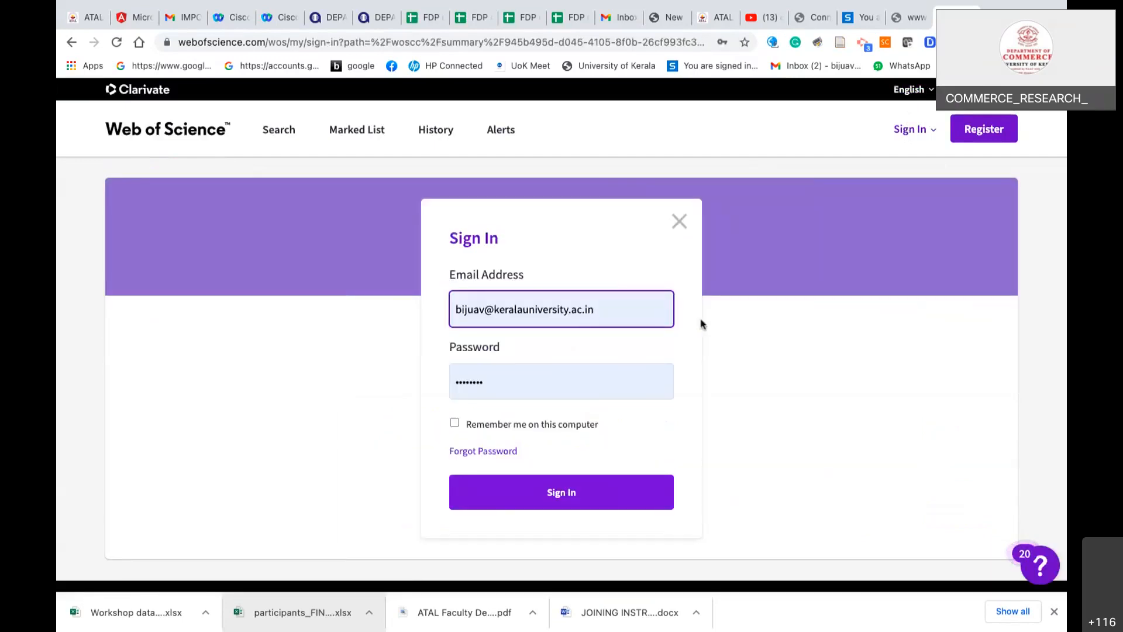
click(681, 226)
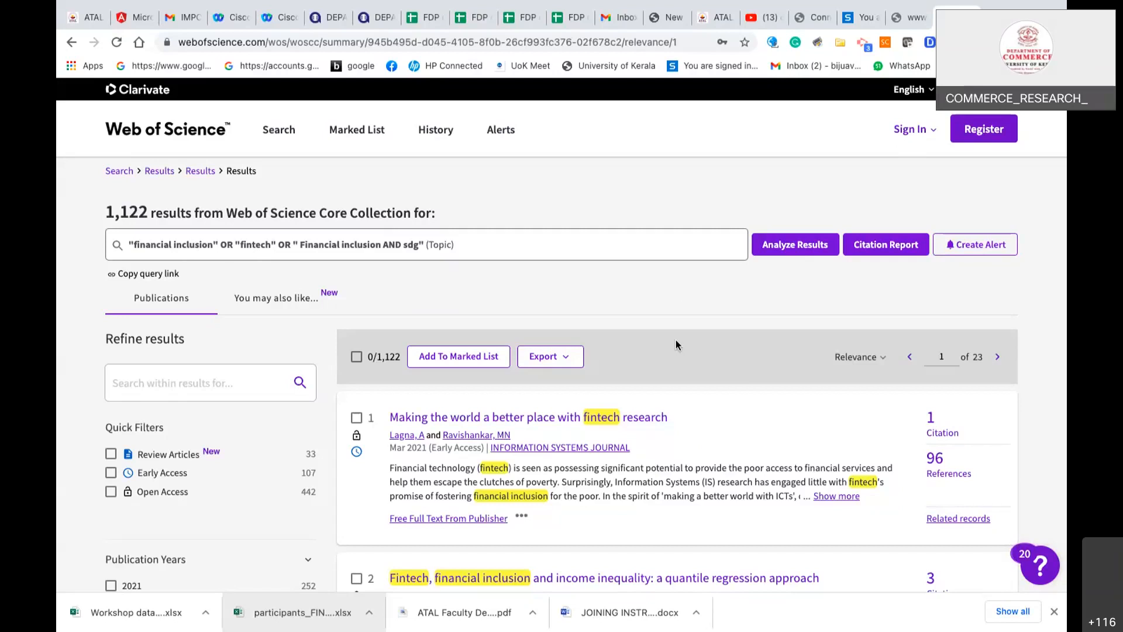
- Tick publication years 2009, 2004, 2005, 2008 and 2010 and refine the results
scroll(676, 346, down, 4)
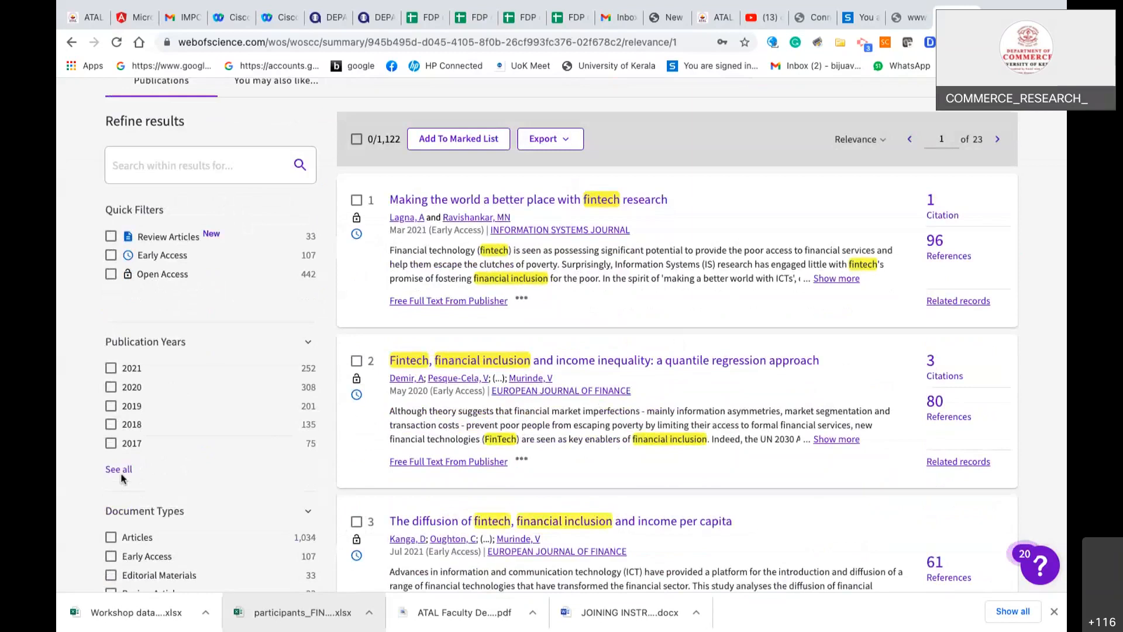
click(119, 470)
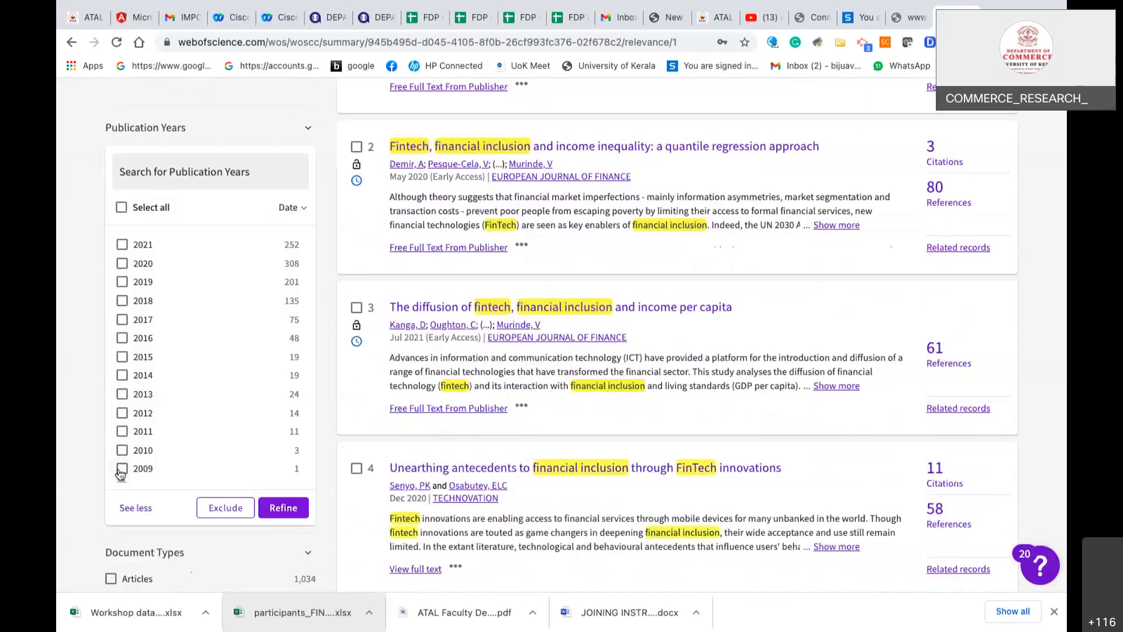
click(121, 469)
scroll(134, 432, down, 2)
click(122, 431)
click(122, 412)
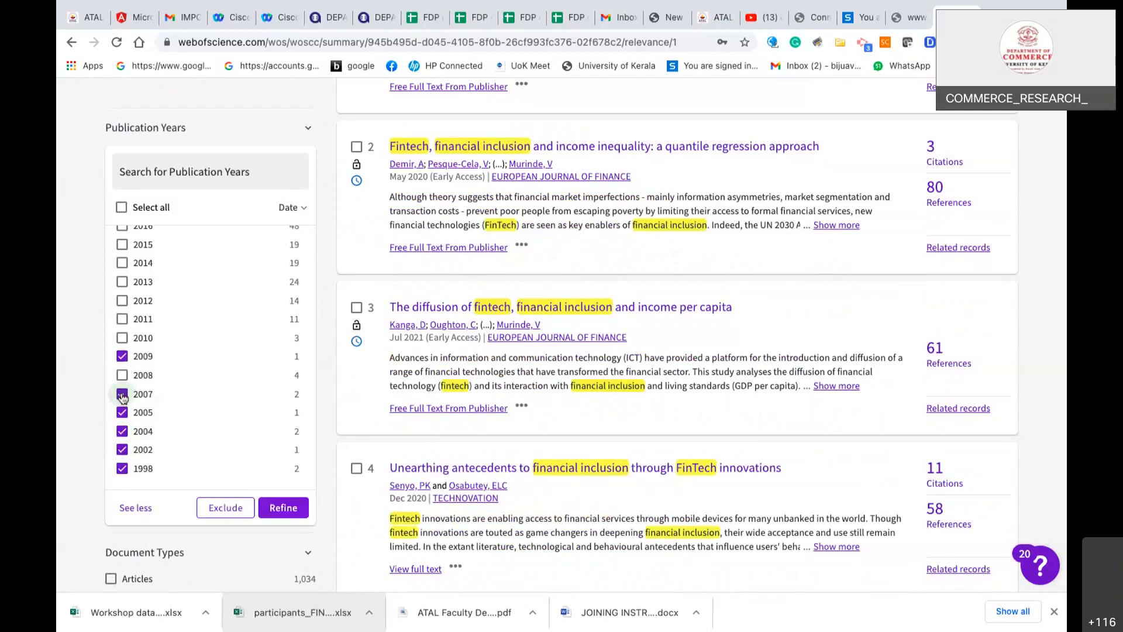
click(122, 375)
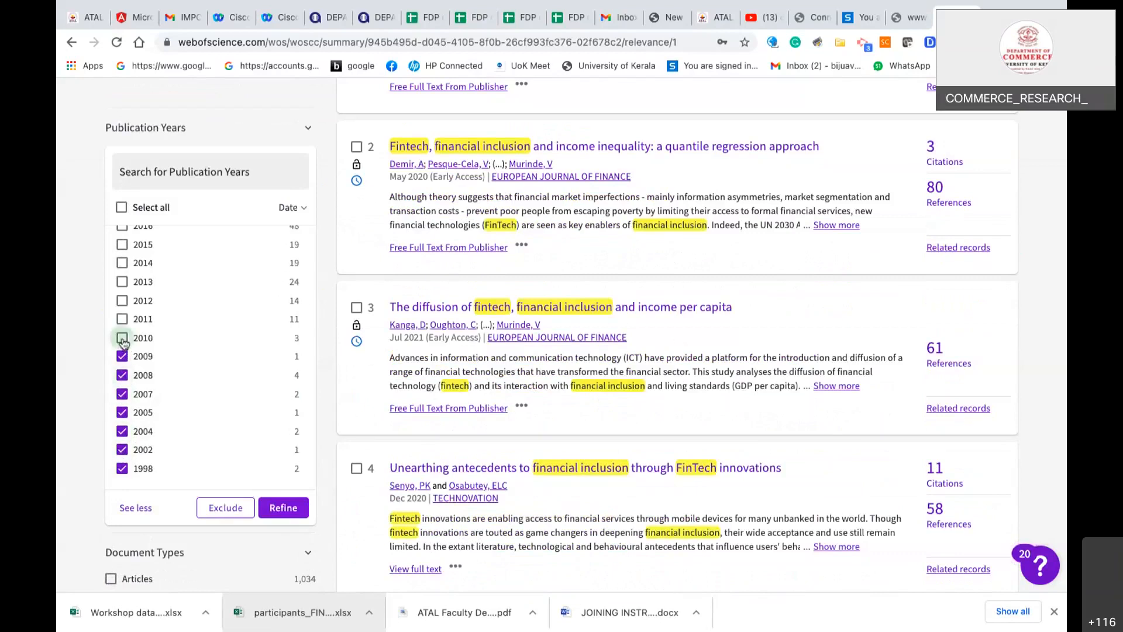
click(122, 339)
click(285, 509)
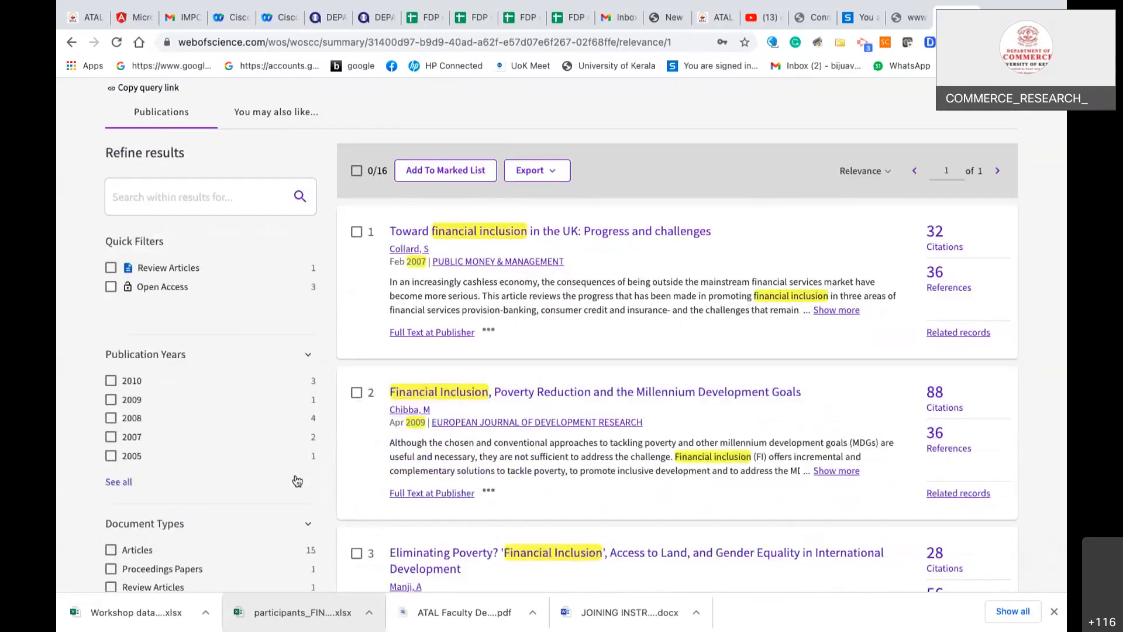
- Select all listed years from 2010 to 1998 and refine to 16 records
scroll(297, 481, down, 3)
click(118, 308)
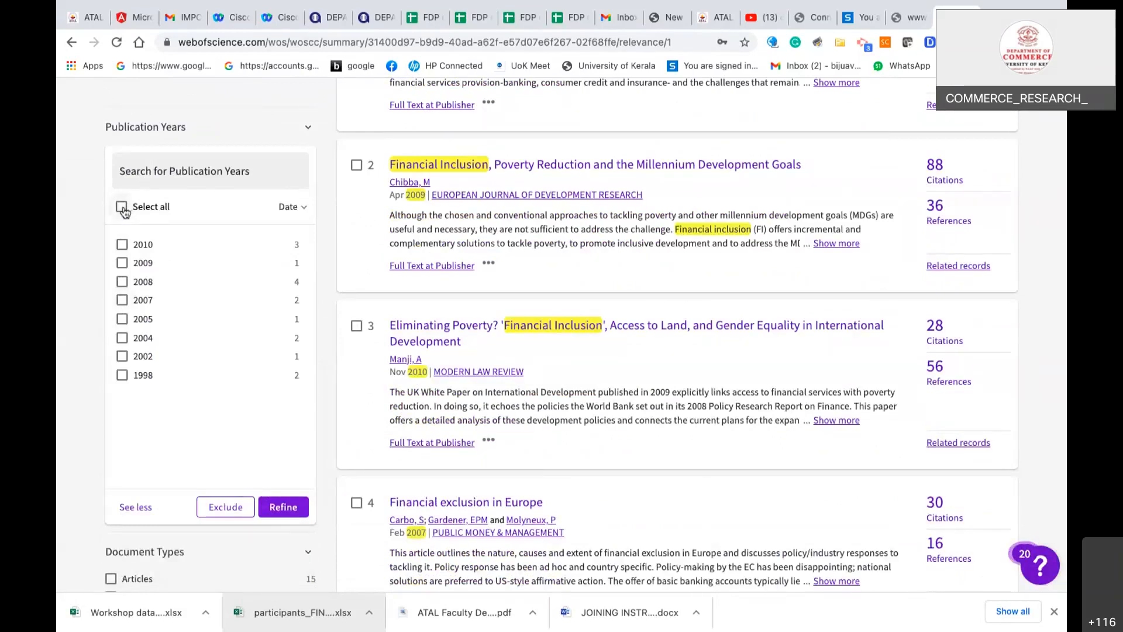
click(124, 209)
click(283, 507)
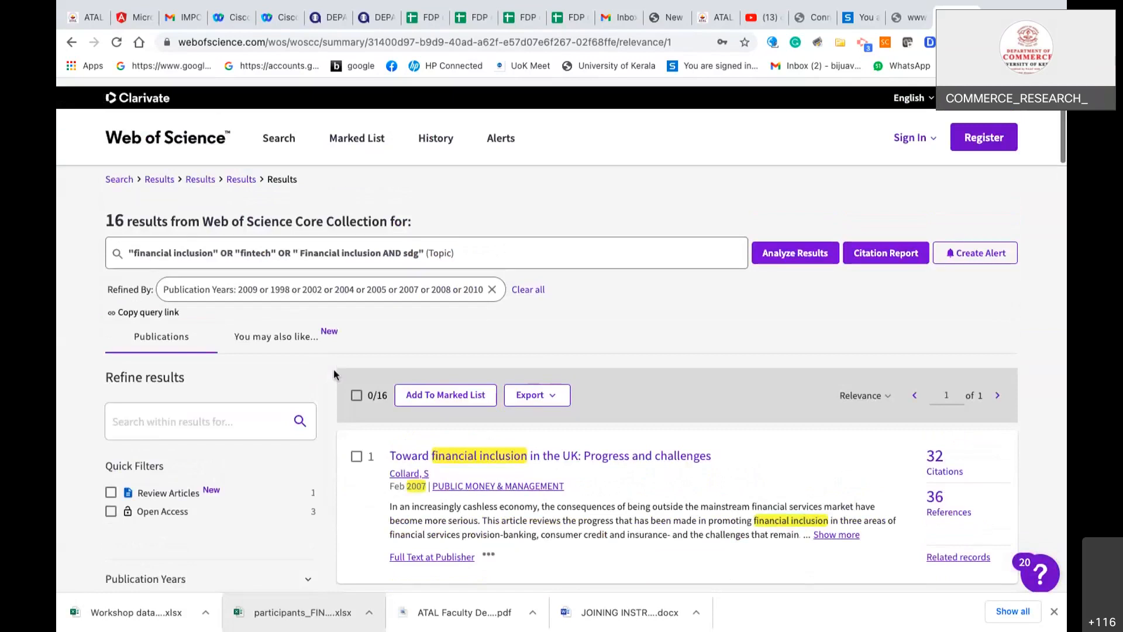
- Clear the year filter and tick every year in the full Publication Years list
click(528, 283)
scroll(292, 477, down, 6)
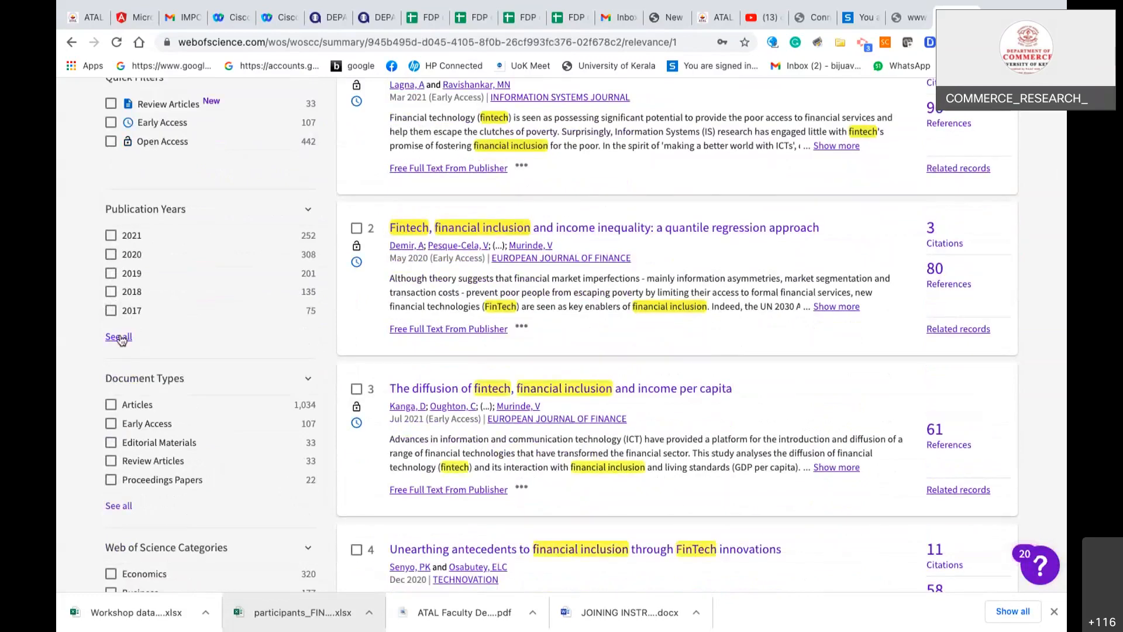
click(117, 337)
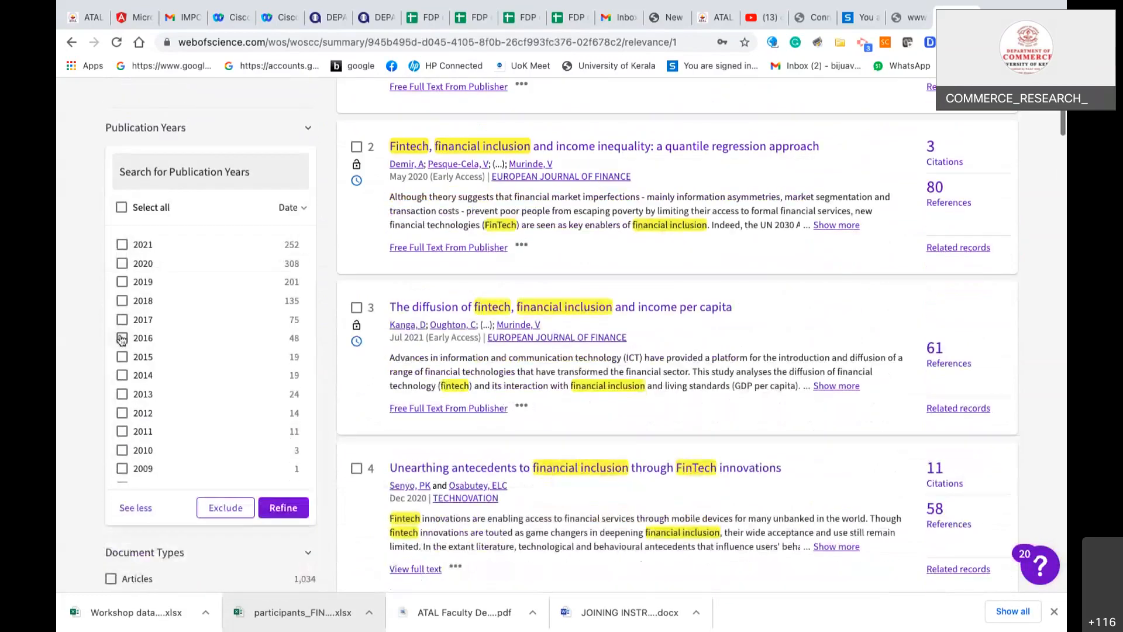
click(121, 207)
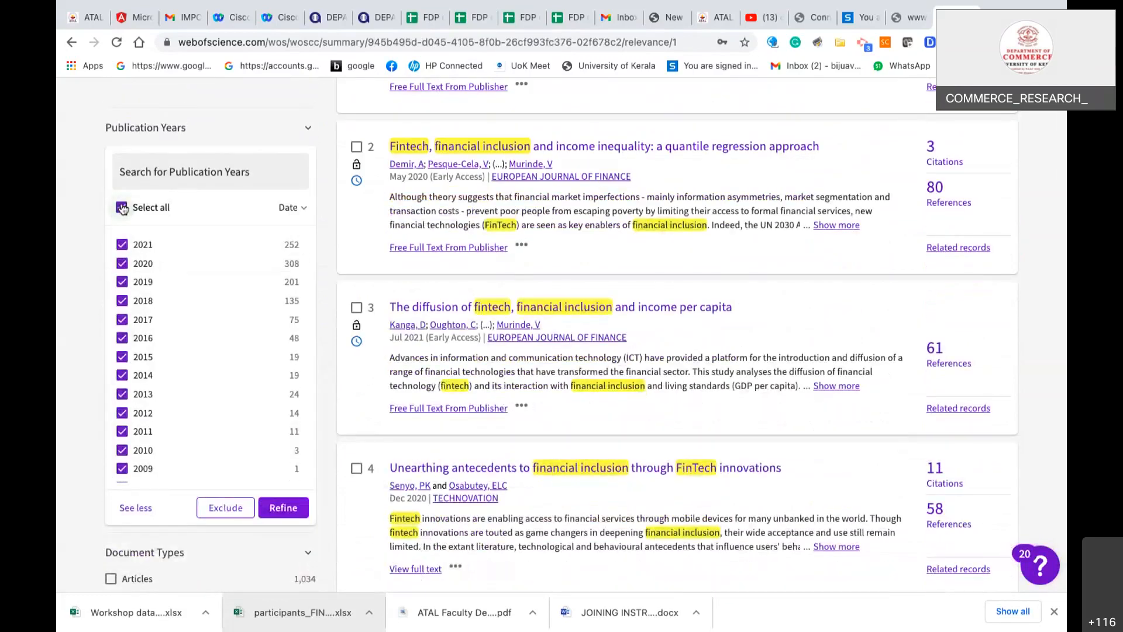
- Untick 2021 through 2011, then exclude 1998–2010, leaving 1,106 results
click(121, 246)
click(121, 265)
click(121, 283)
click(121, 302)
click(121, 320)
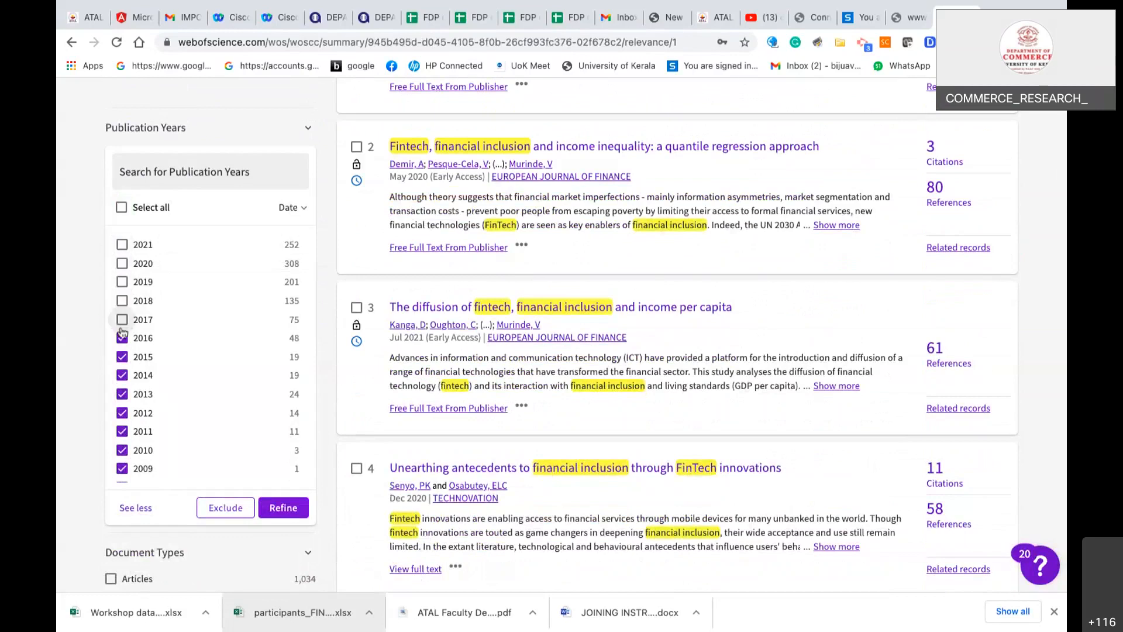
click(122, 340)
click(121, 358)
click(121, 377)
click(121, 395)
scroll(122, 397, down, 1)
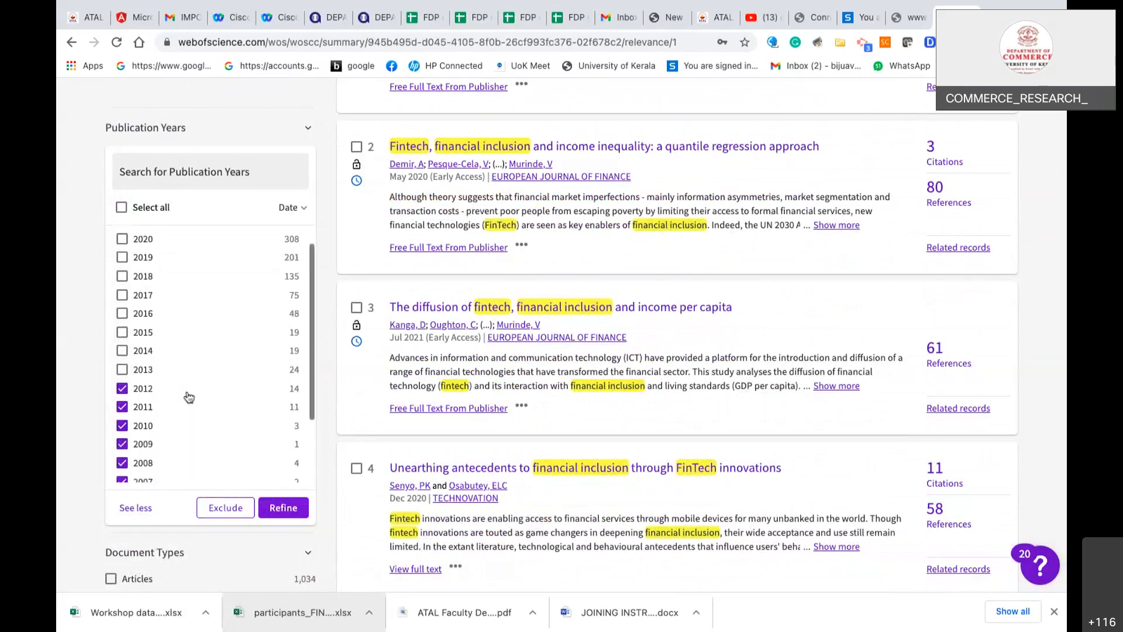
click(124, 354)
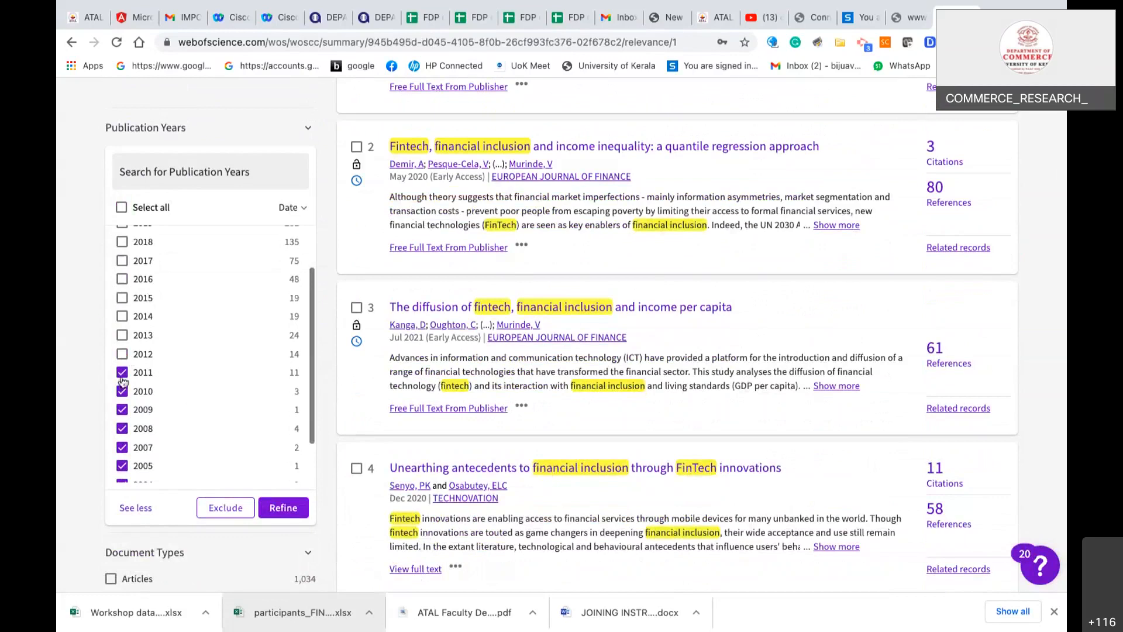
click(123, 373)
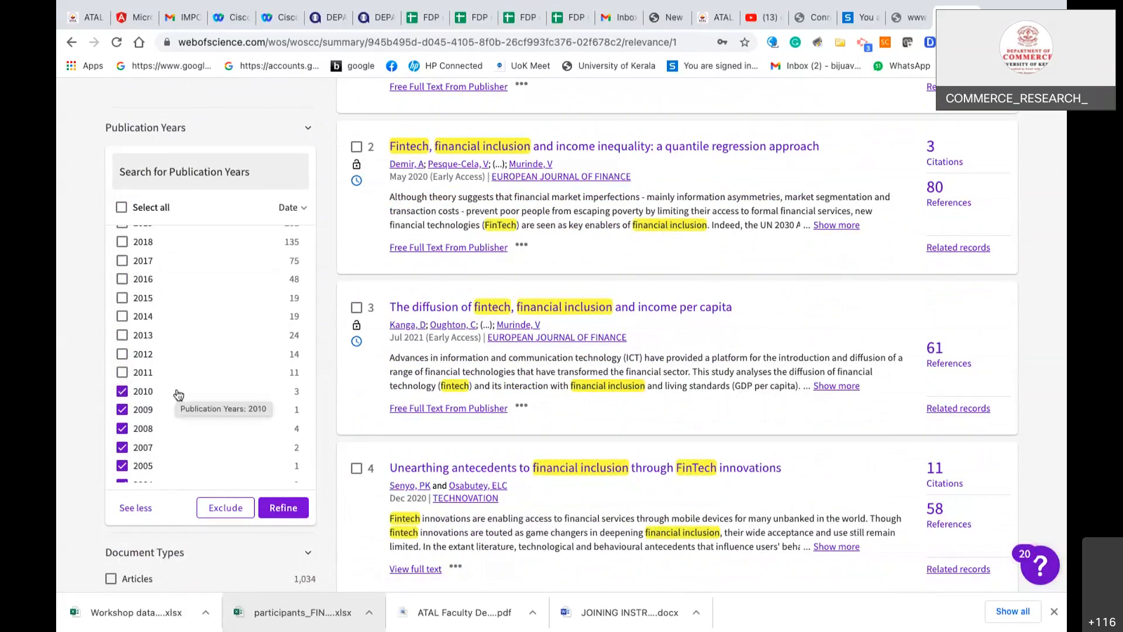
click(214, 508)
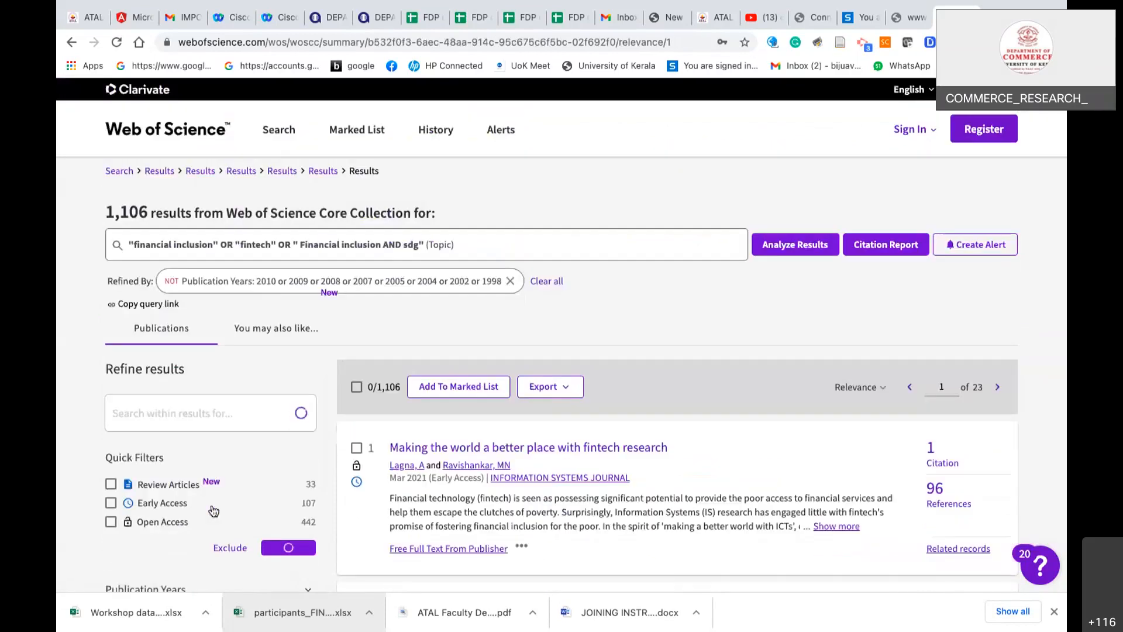
- Tick every document type except Articles and exclude them, leaving 890 results
scroll(212, 506, down, 4)
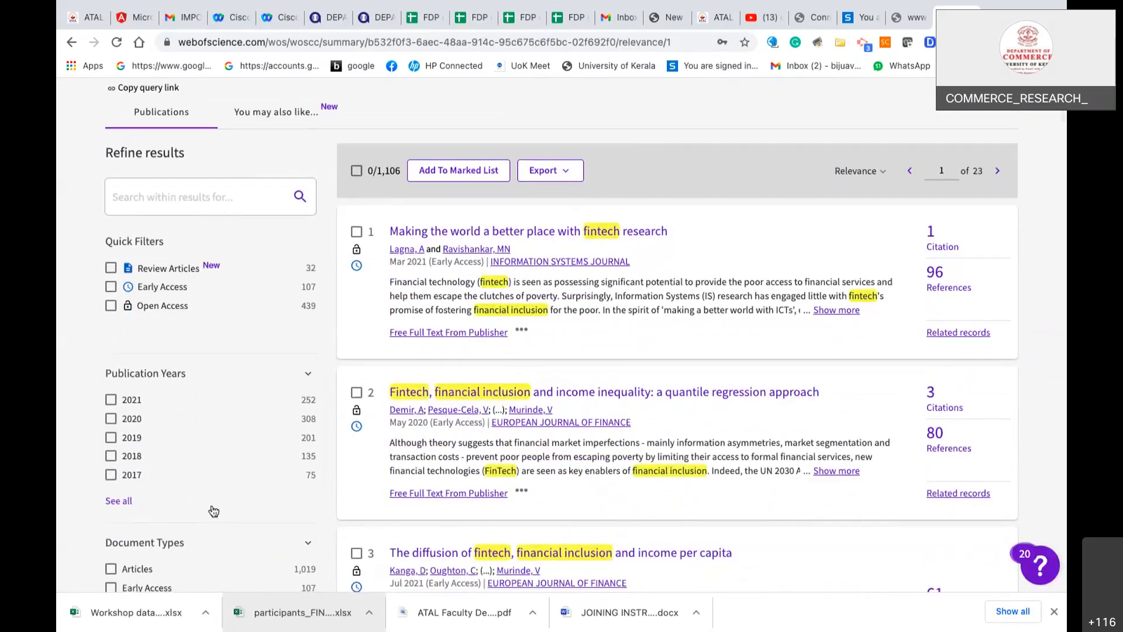
scroll(213, 511, up, 3)
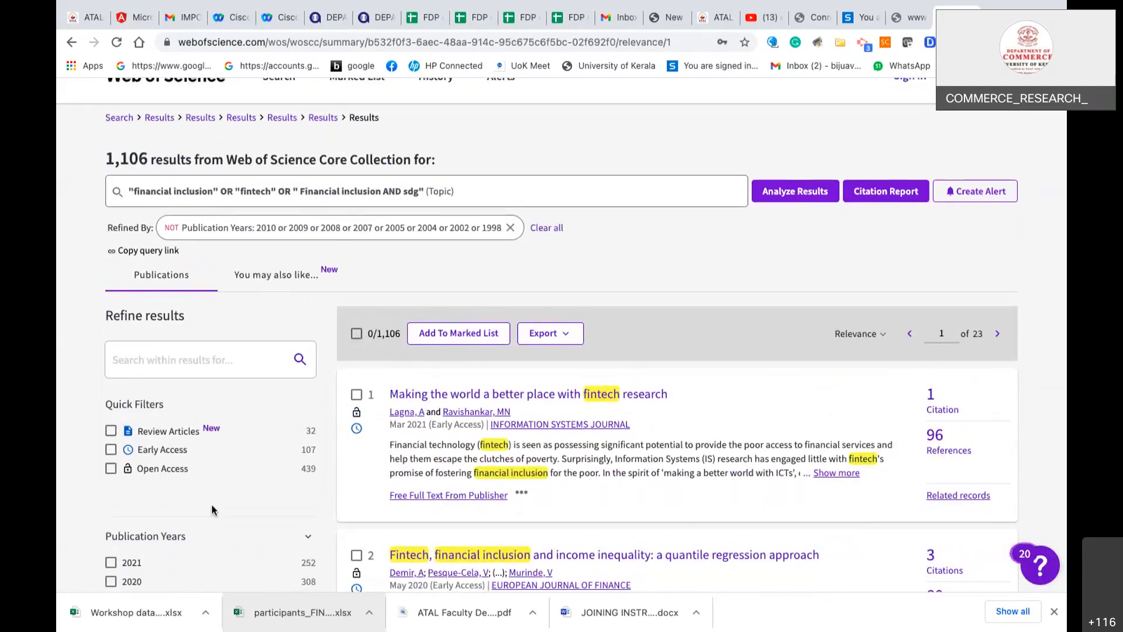
scroll(211, 509, down, 3)
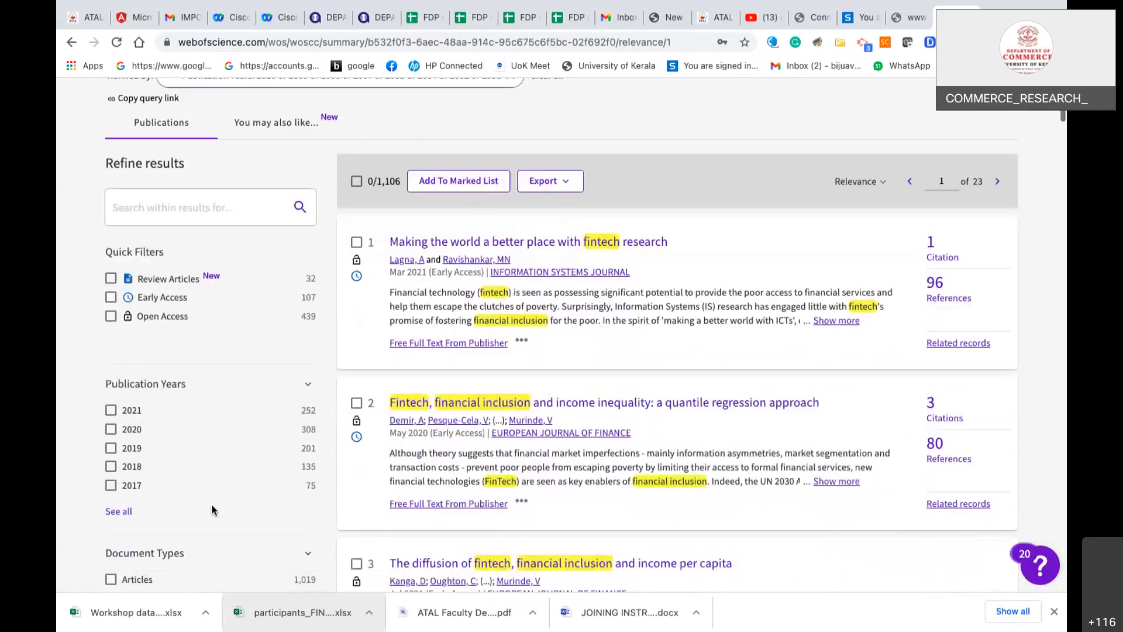
scroll(212, 509, down, 3)
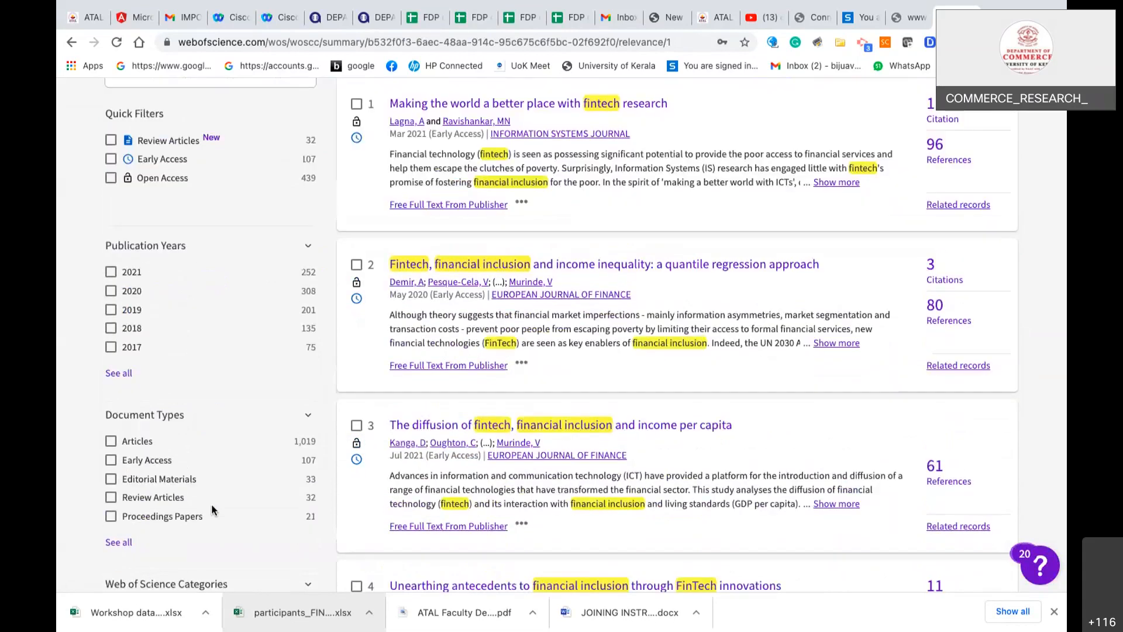
click(119, 542)
scroll(117, 539, down, 5)
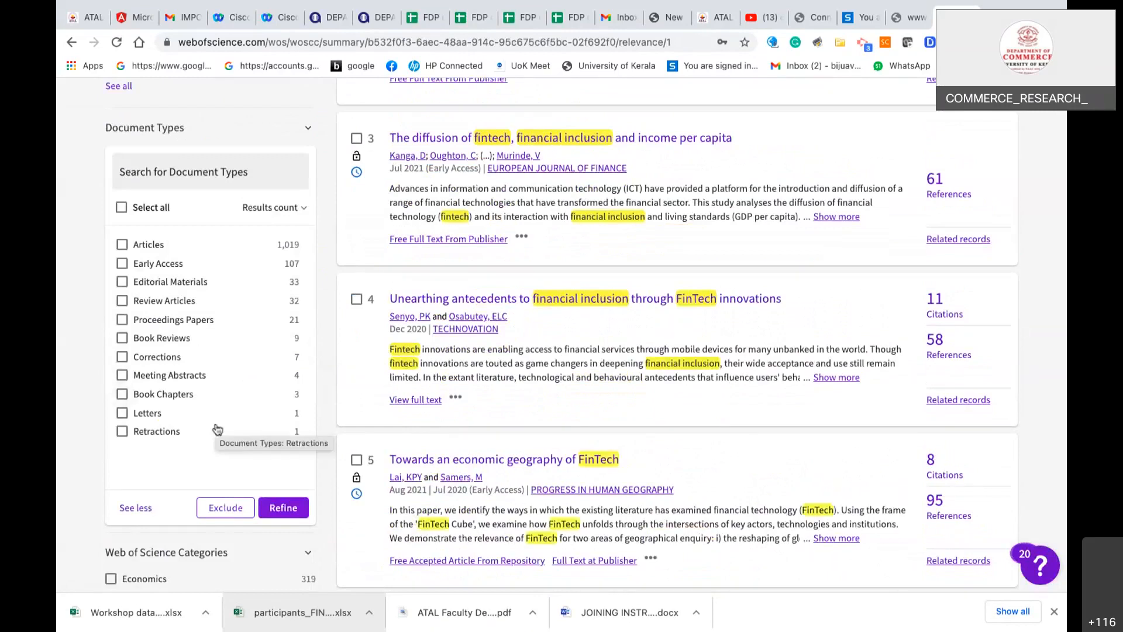
click(122, 208)
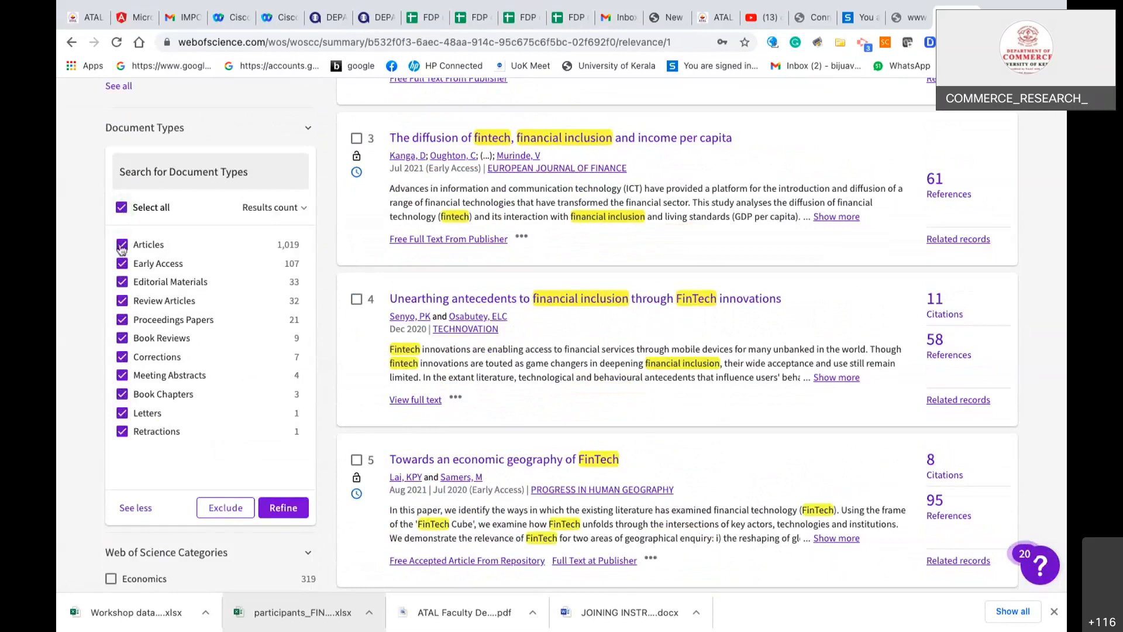
click(122, 246)
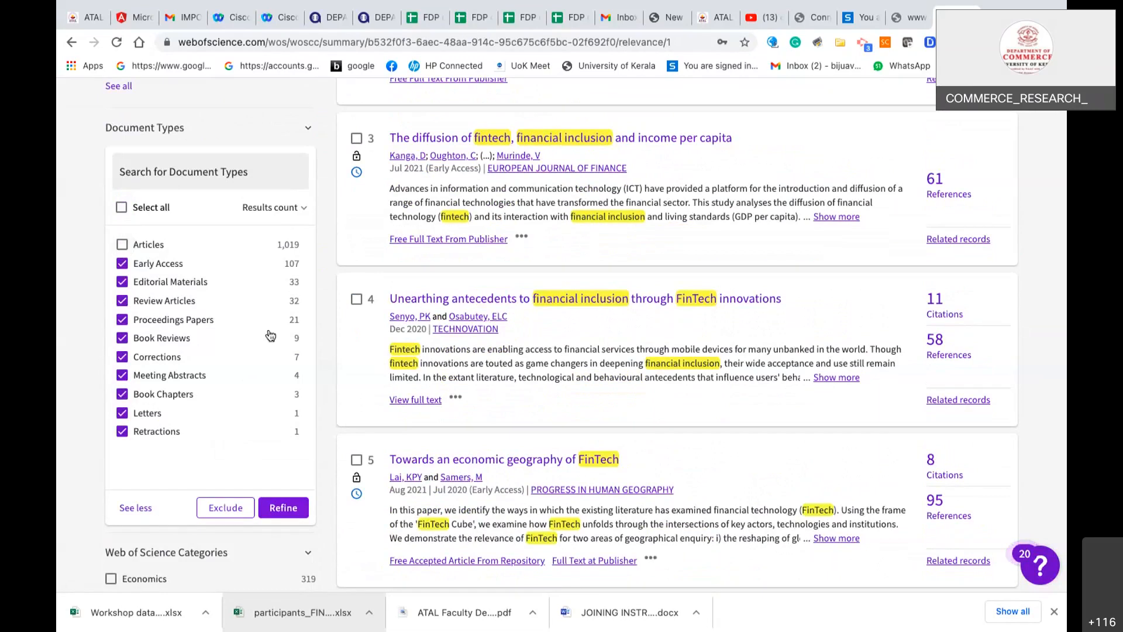
click(227, 514)
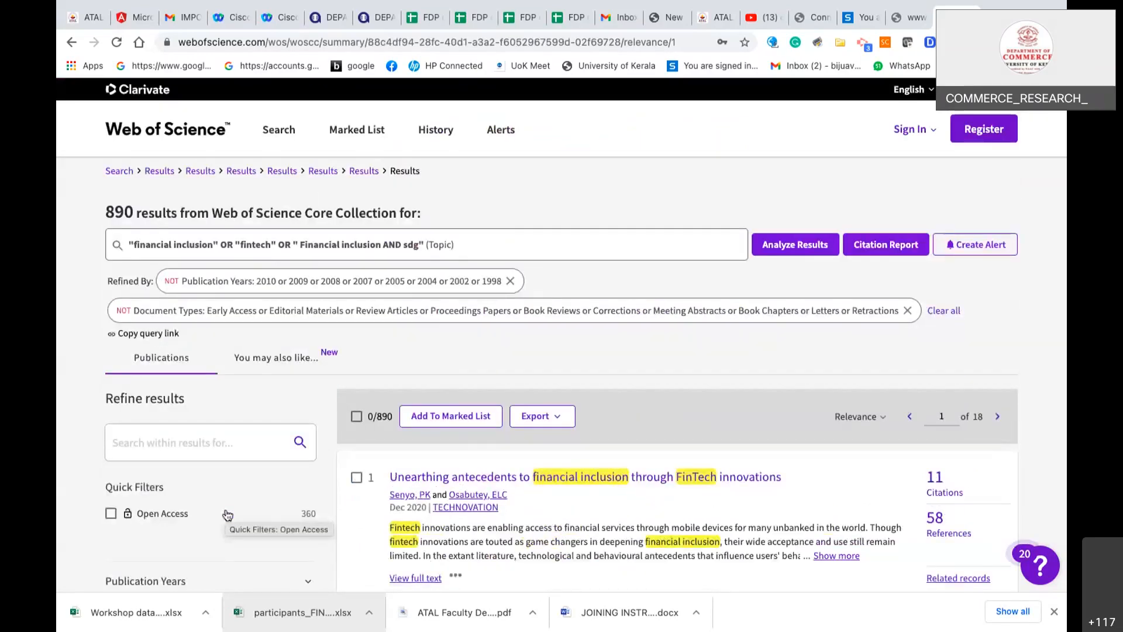
- Expand the full Affiliations list for the 890 results
scroll(227, 514, down, 5)
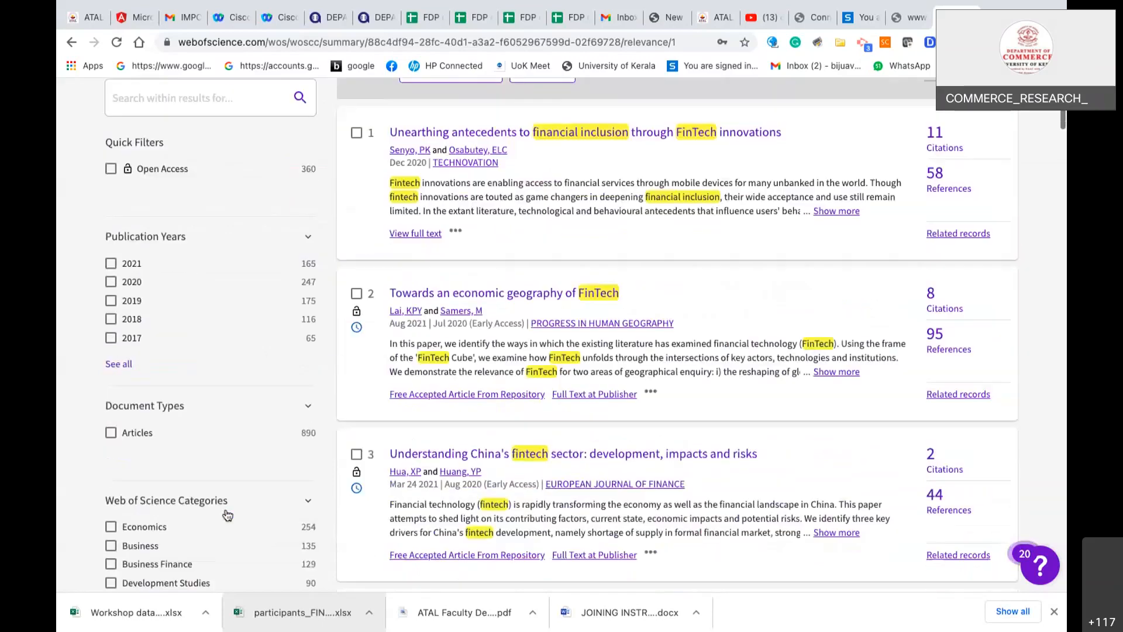
scroll(227, 514, down, 6)
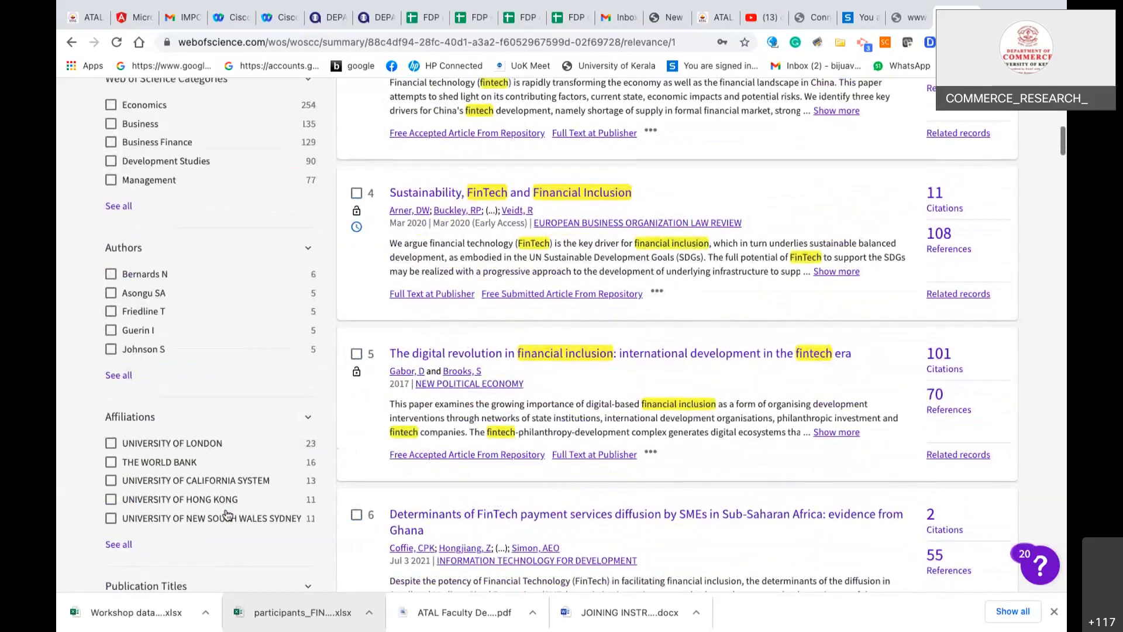
scroll(227, 515, down, 1)
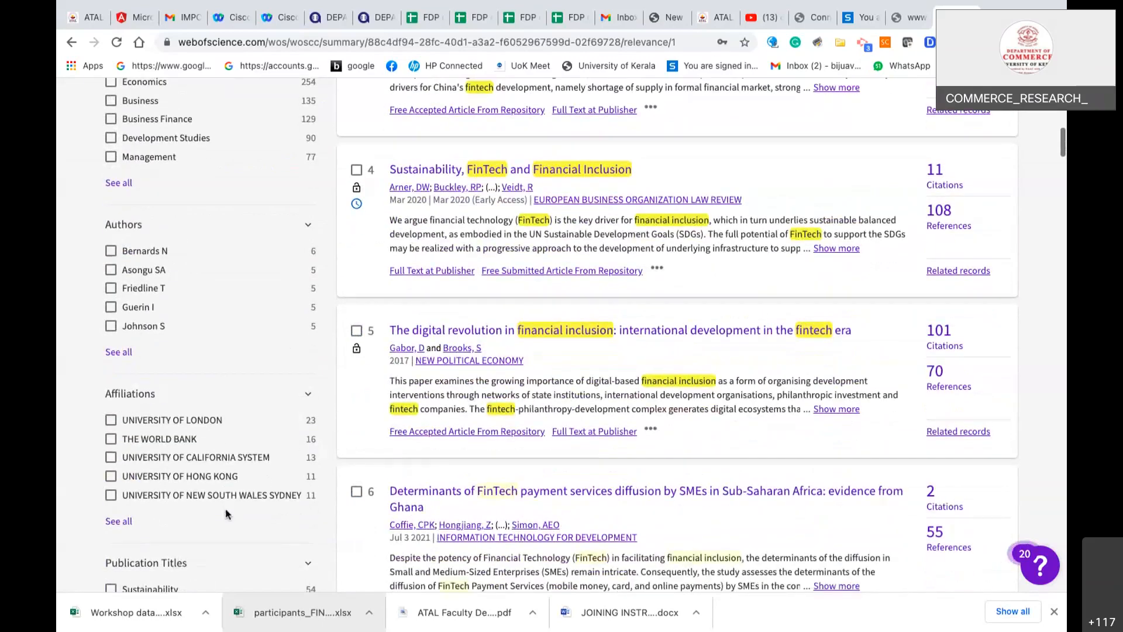
click(117, 521)
- Show all Web of Science Categories, led by Economics (254), Business (135) and Business Finance (129)
scroll(117, 521, down, 4)
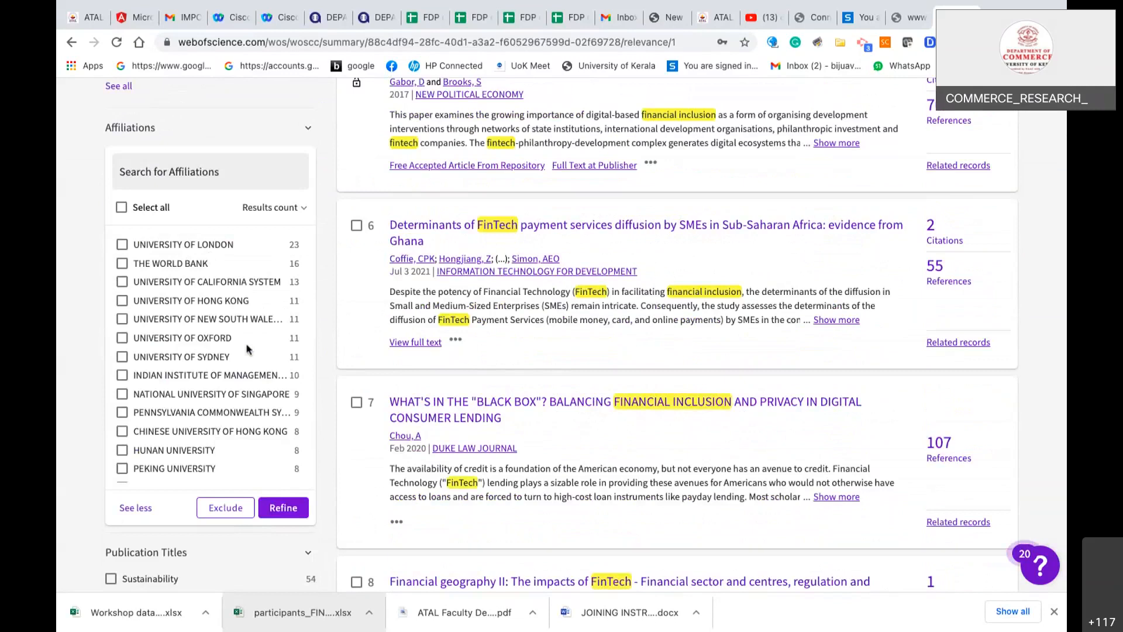
scroll(248, 349, down, 3)
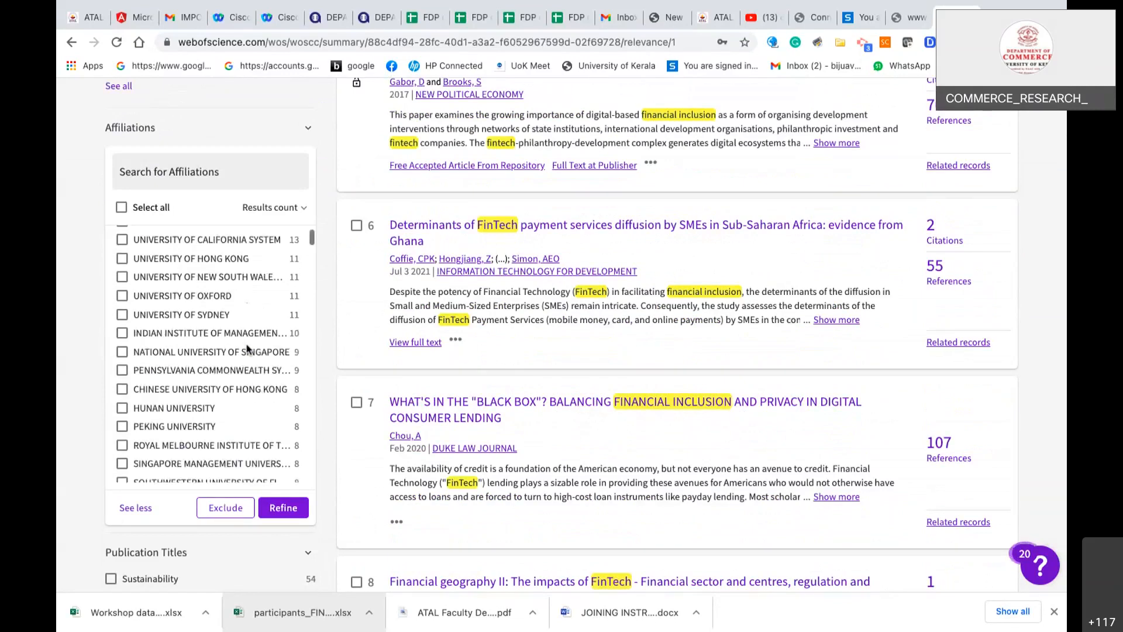
scroll(374, 436, down, 2)
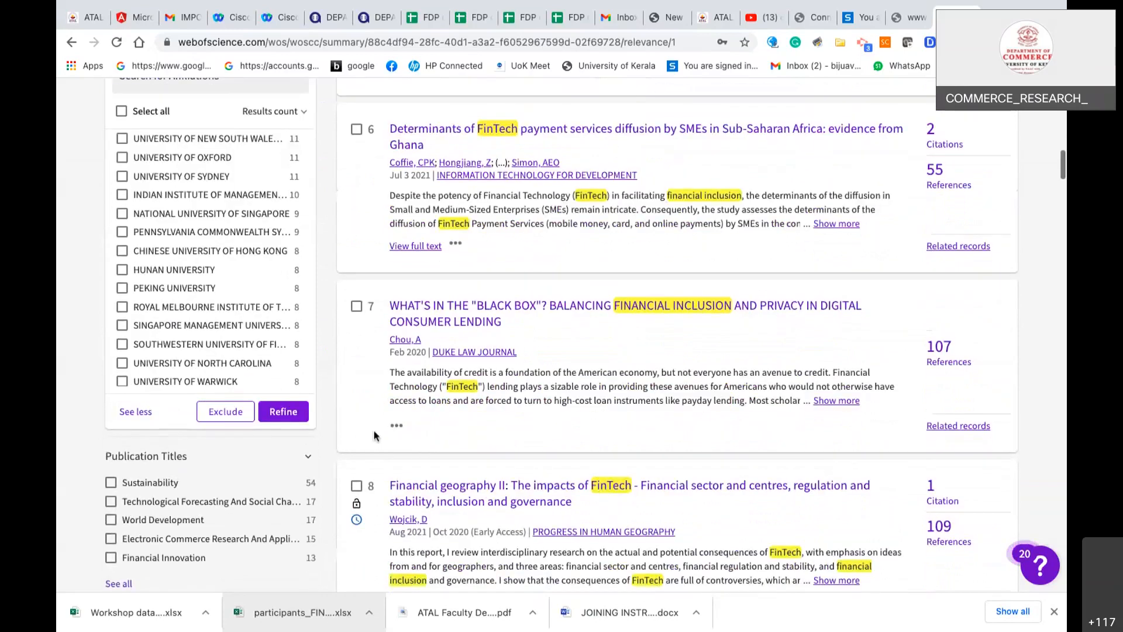
scroll(374, 435, down, 2)
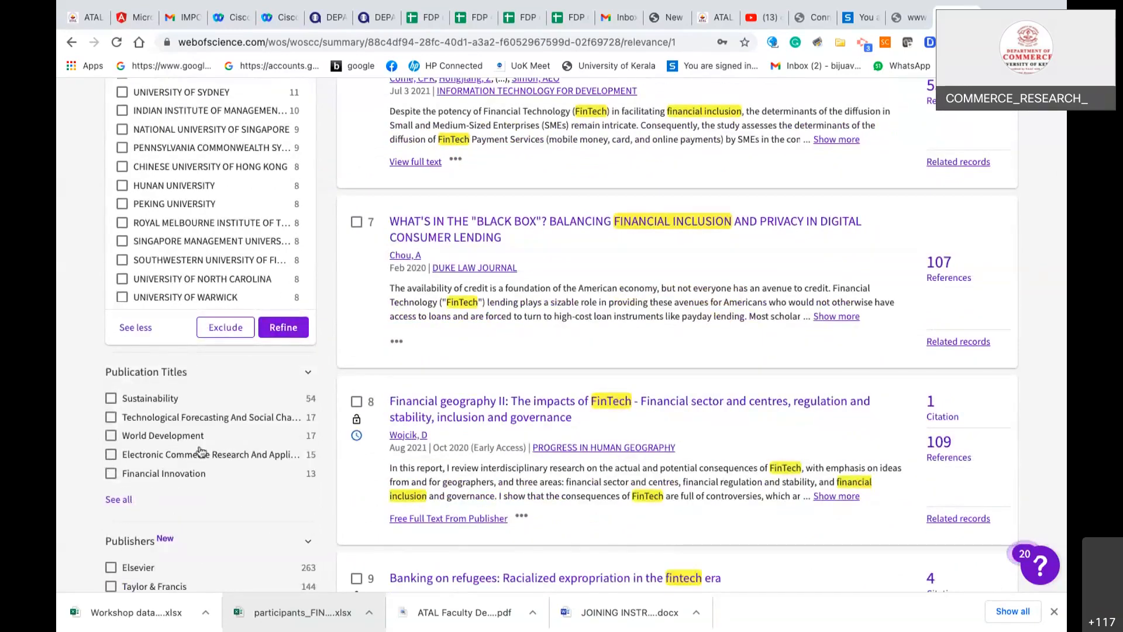
scroll(232, 453, down, 4)
scroll(233, 454, down, 2)
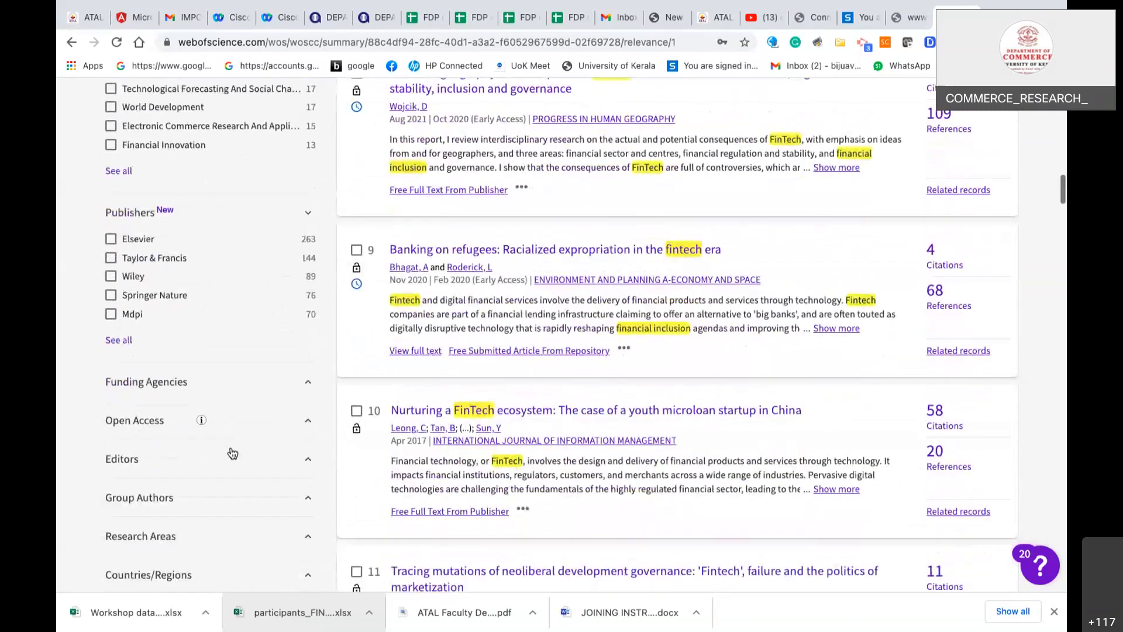
scroll(233, 453, up, 8)
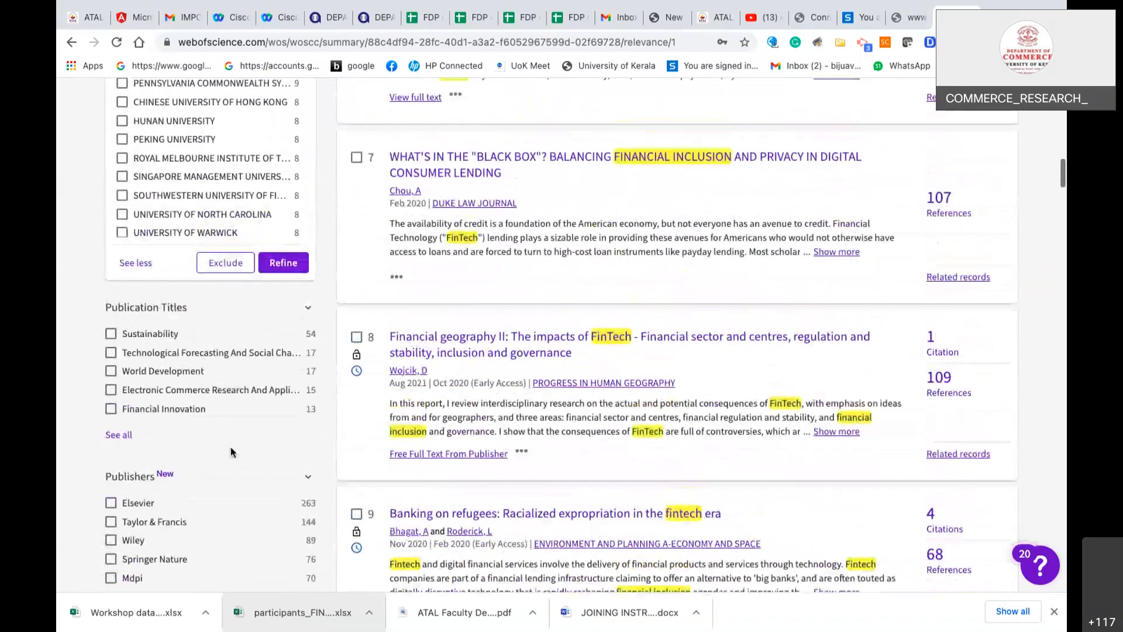
scroll(231, 447, up, 7)
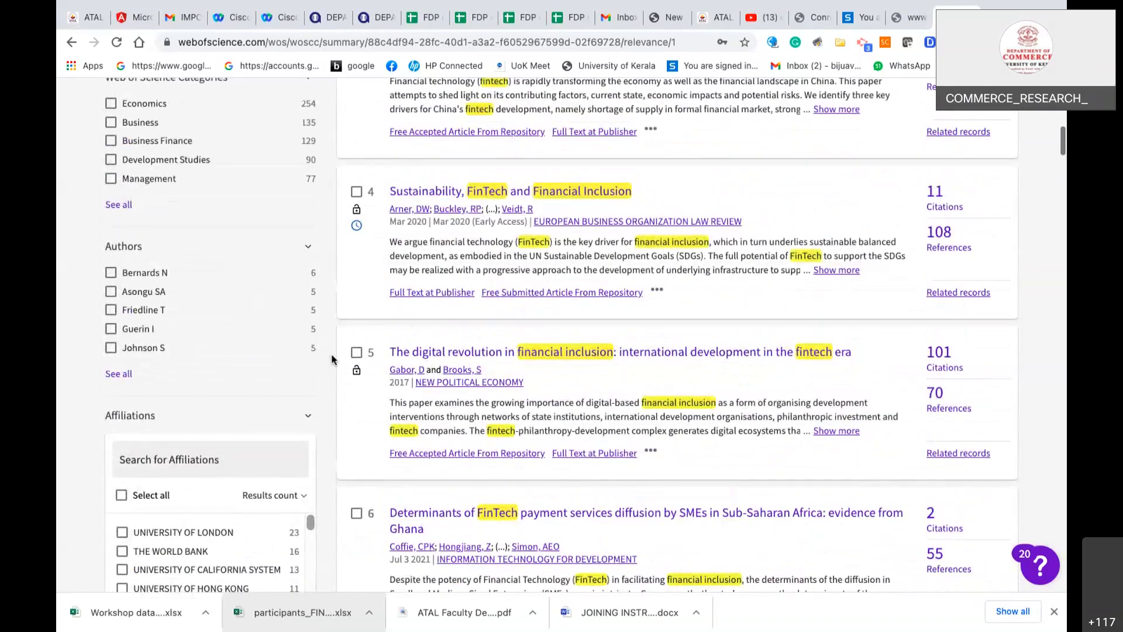
scroll(331, 360, up, 1)
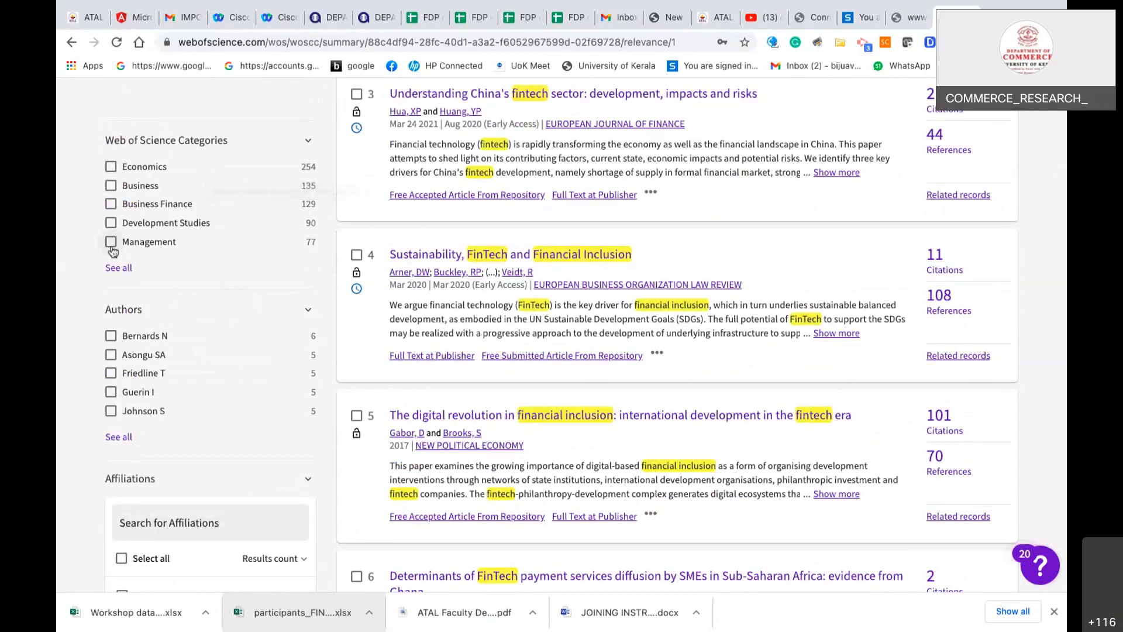
click(118, 269)
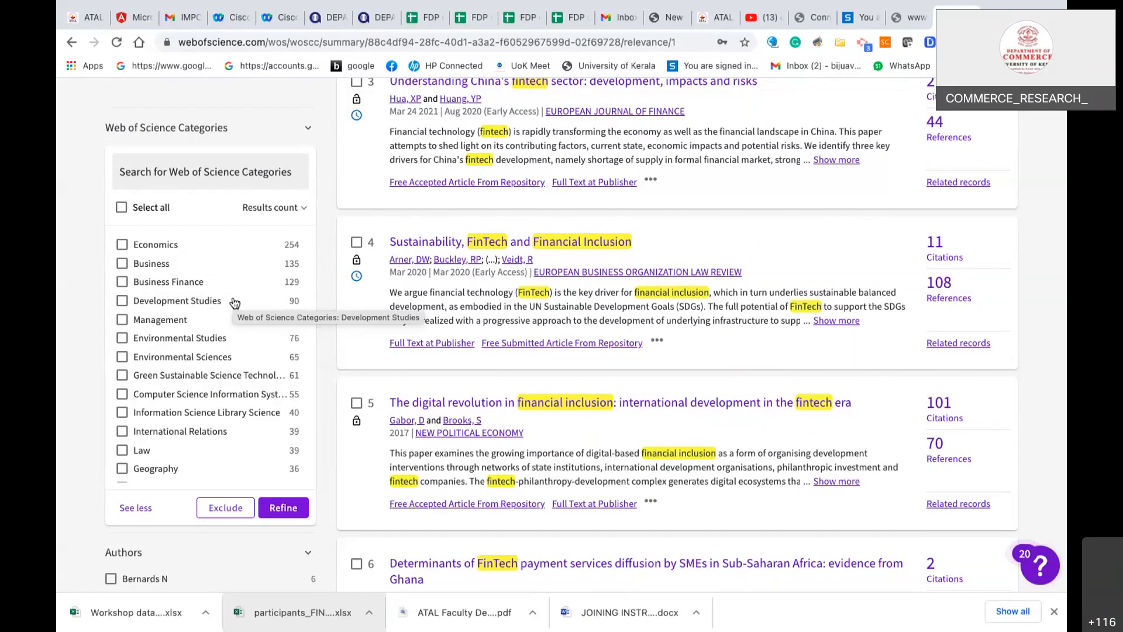
- Exclude every category except Economics, Business, Business Finance, Development Studies, Management and Law
click(121, 208)
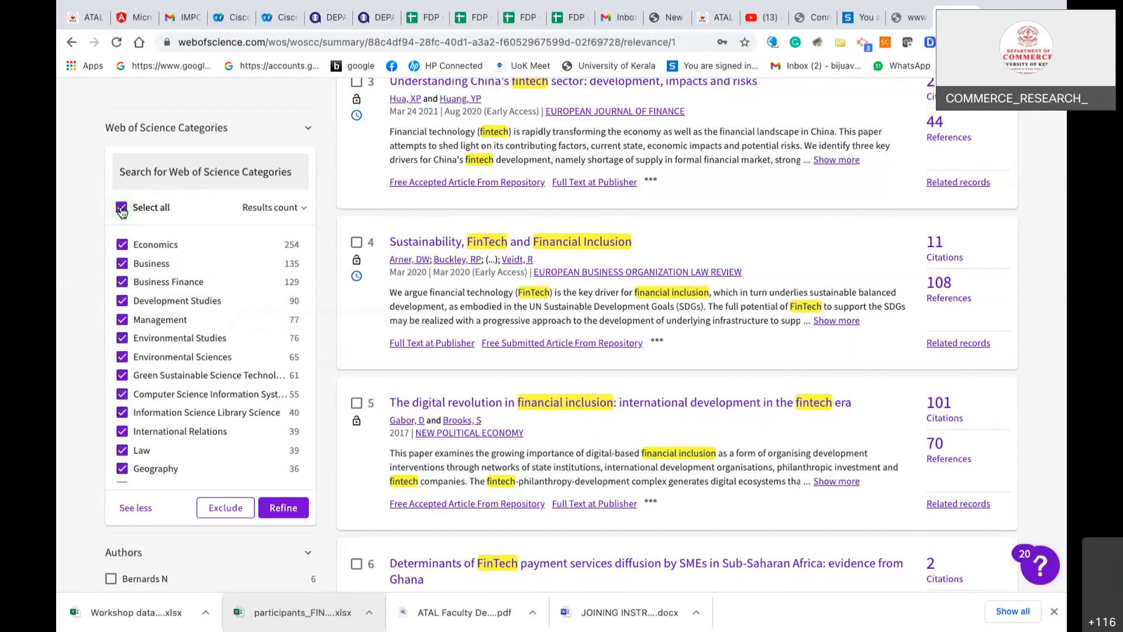
click(122, 246)
click(121, 264)
click(119, 284)
click(122, 301)
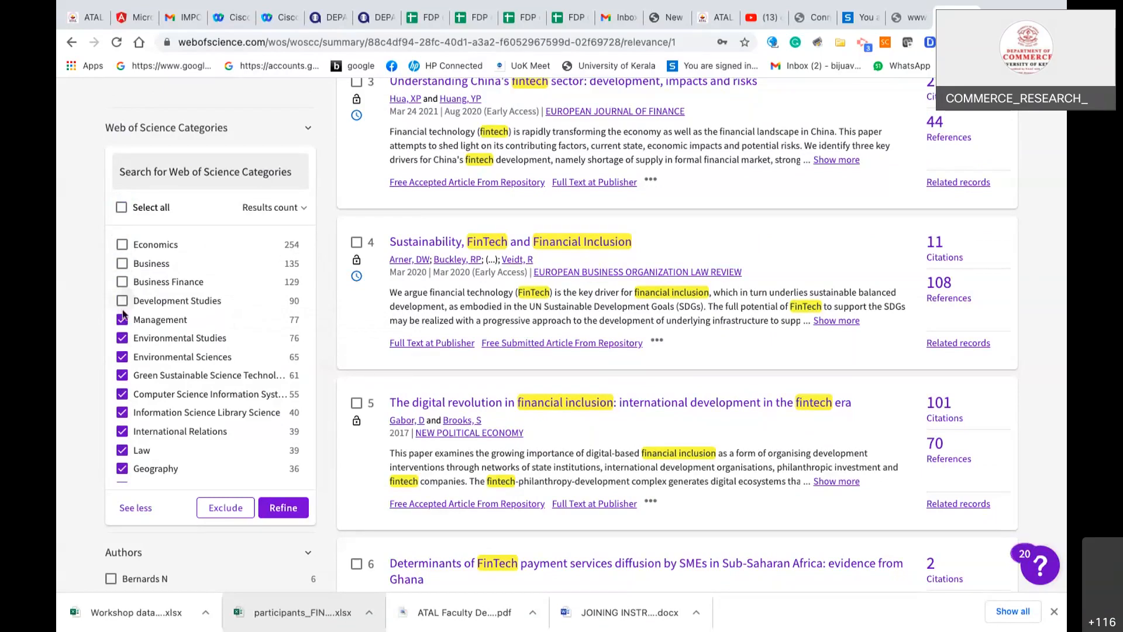
click(122, 319)
click(122, 451)
scroll(187, 433, down, 3)
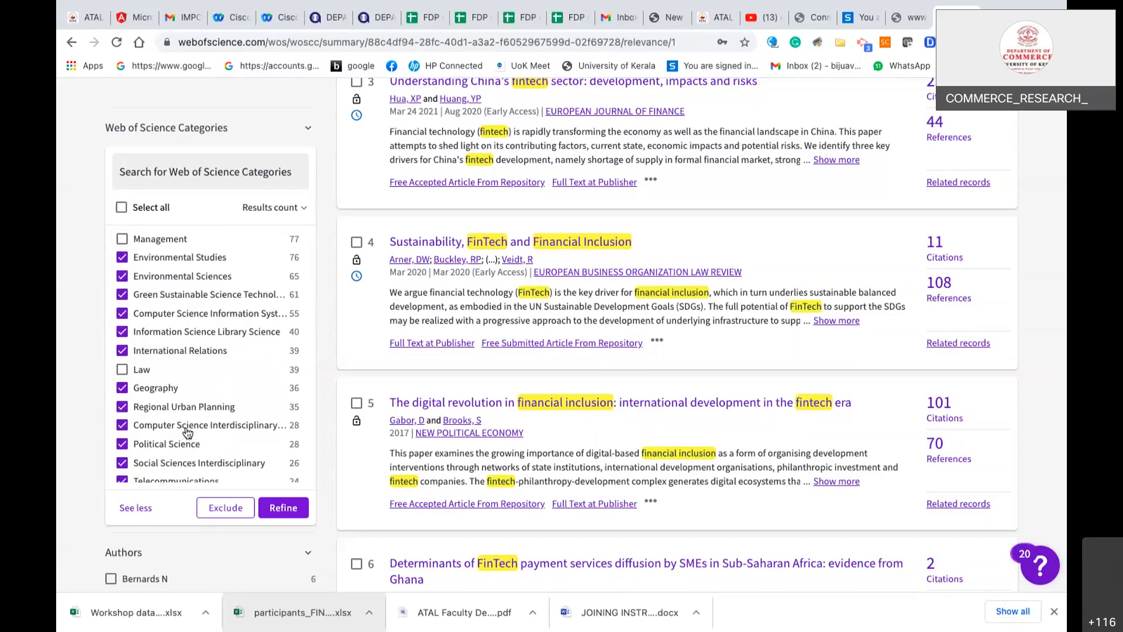
scroll(187, 433, down, 2)
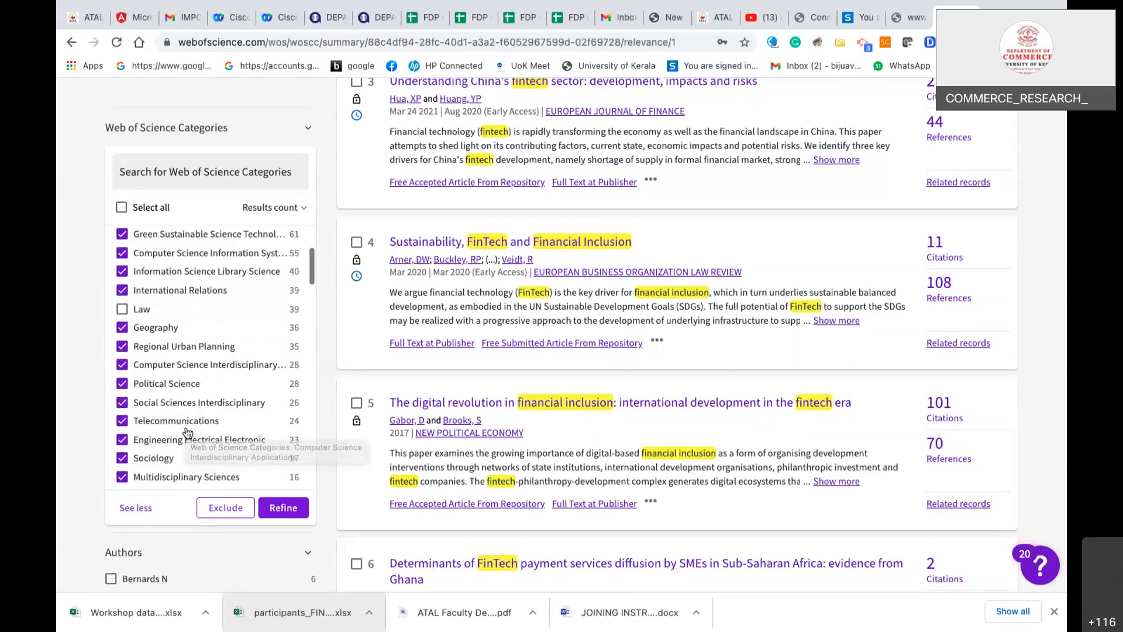
scroll(187, 433, up, 5)
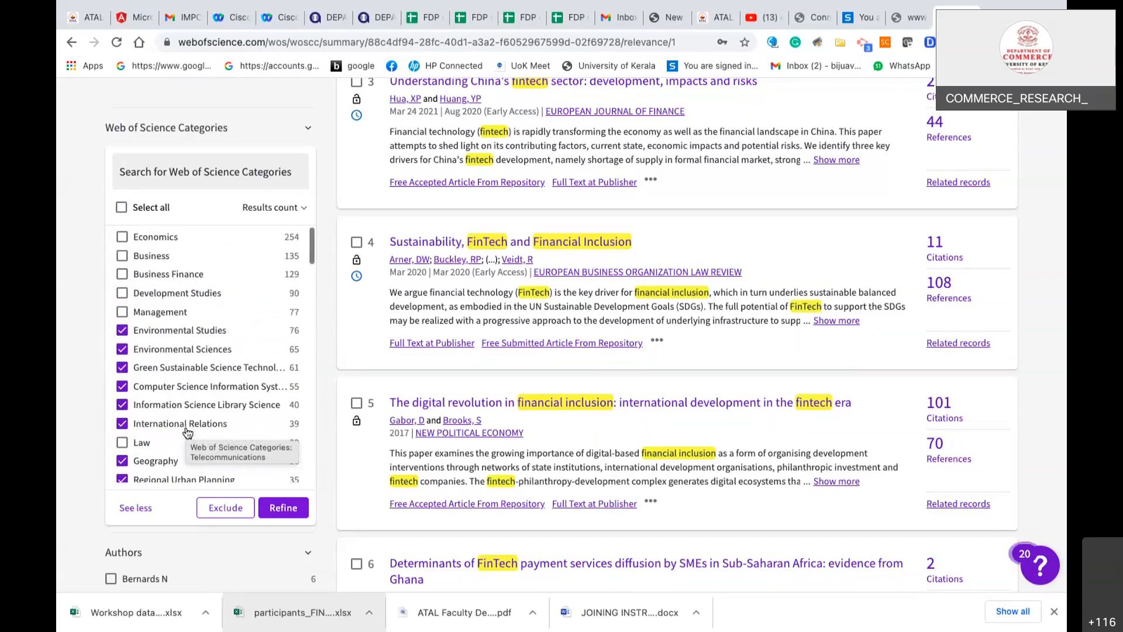
click(226, 508)
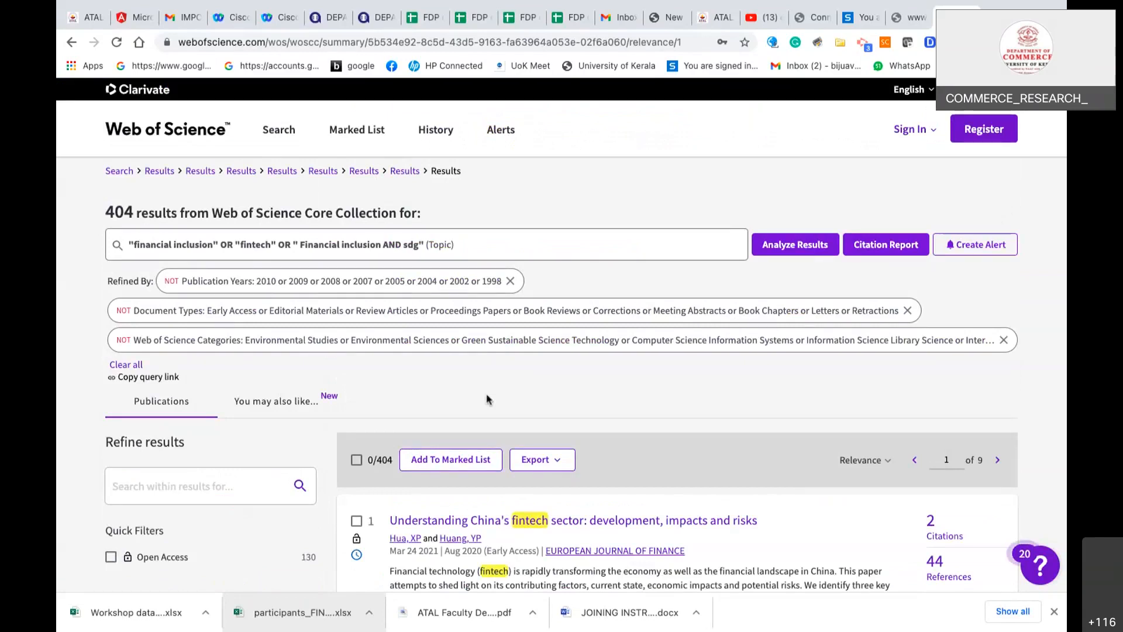
- Expand the full Publishers list for the 404 remaining results
scroll(487, 399, down, 3)
scroll(487, 397, down, 6)
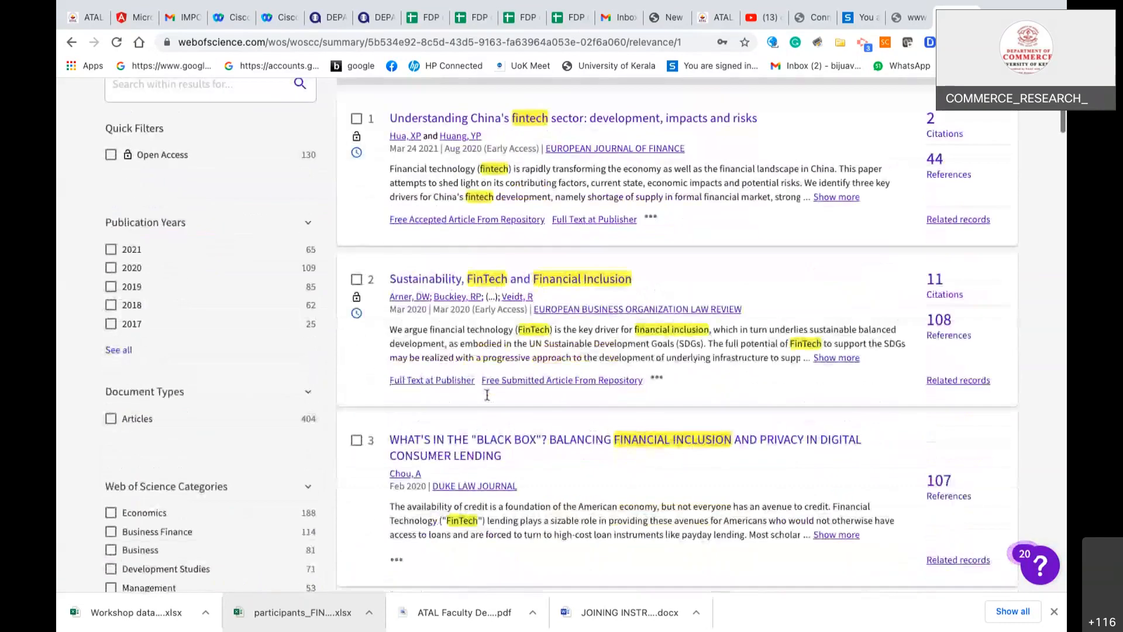
scroll(488, 399, down, 8)
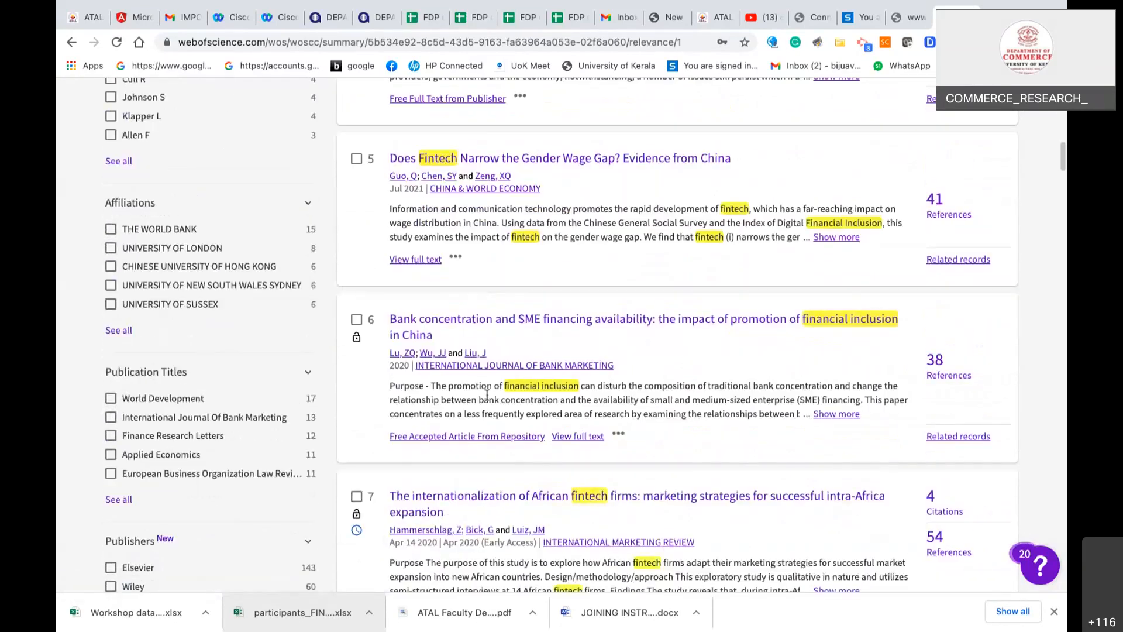
scroll(468, 397, down, 4)
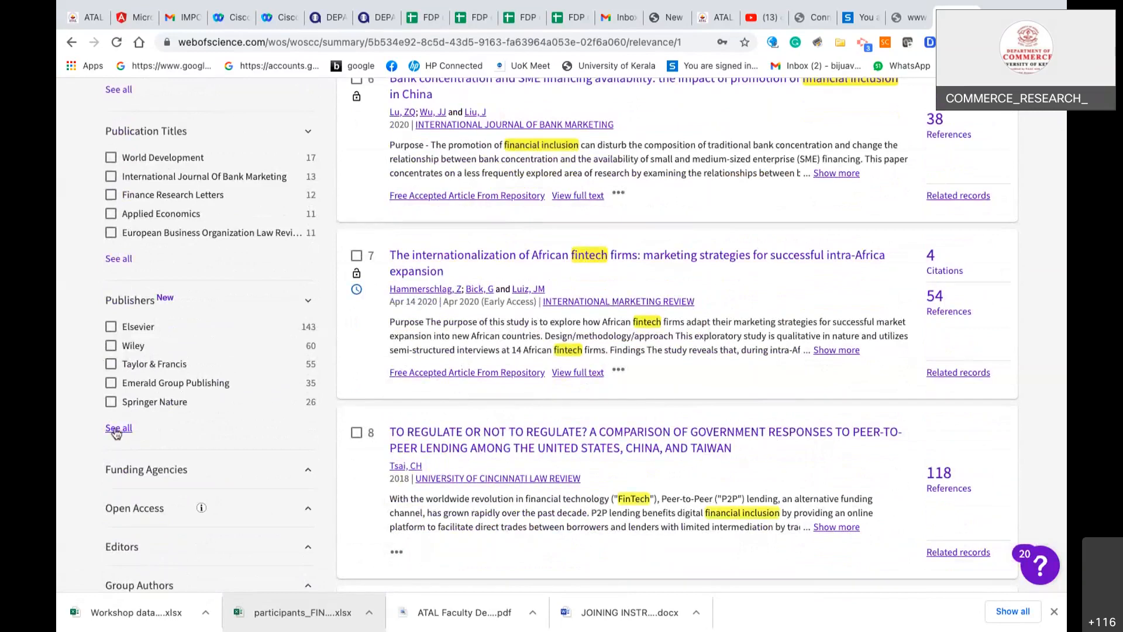
click(118, 428)
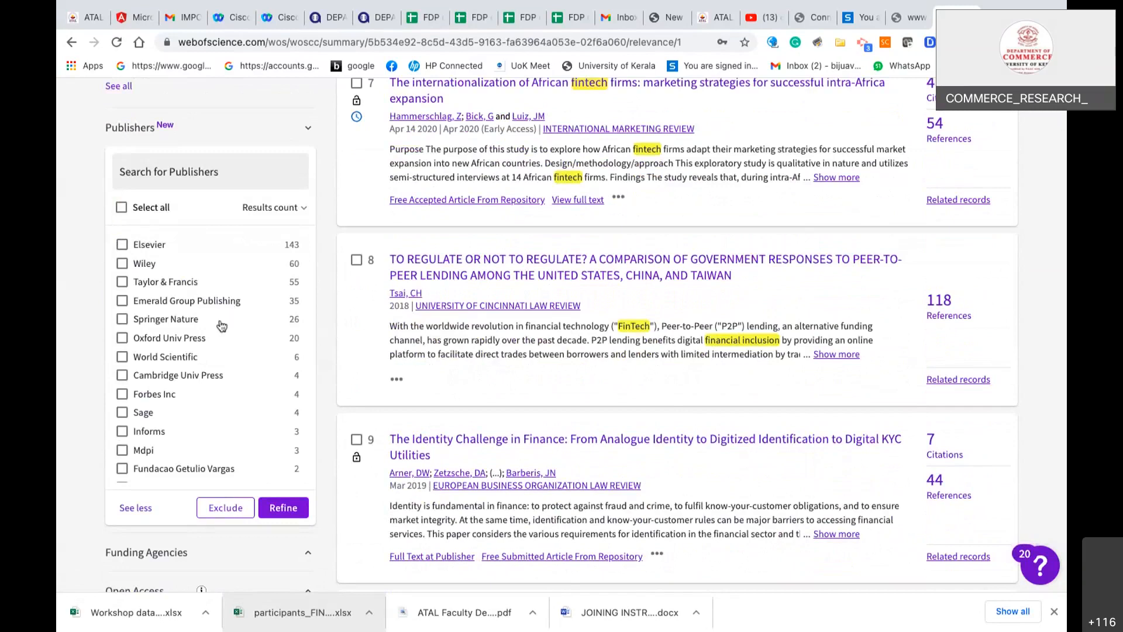
scroll(225, 396, down, 6)
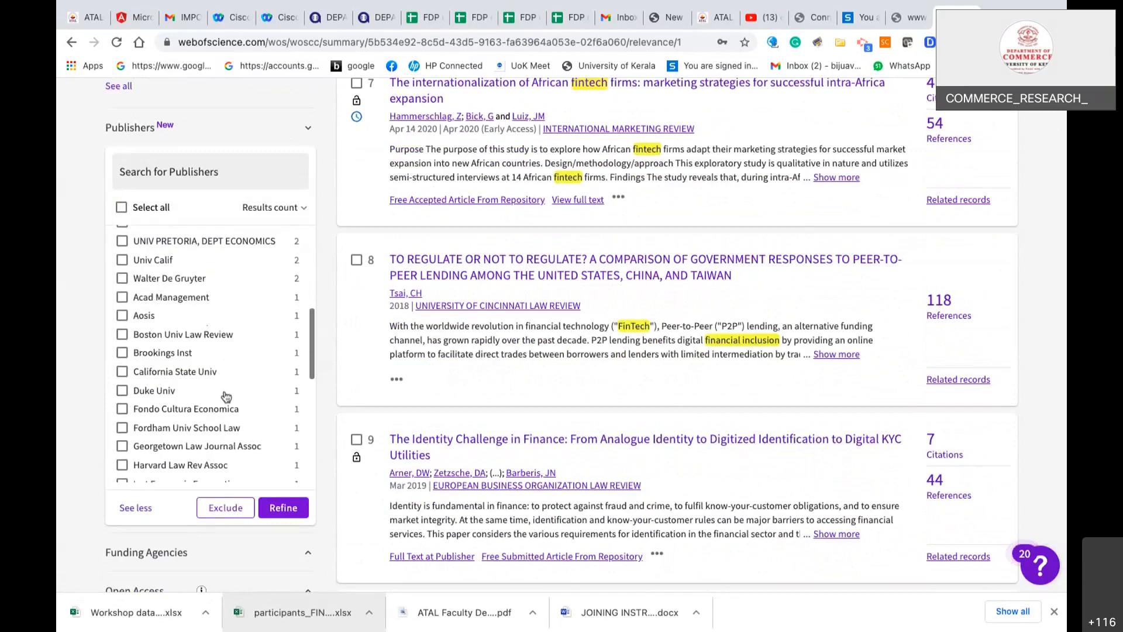
scroll(226, 397, down, 2)
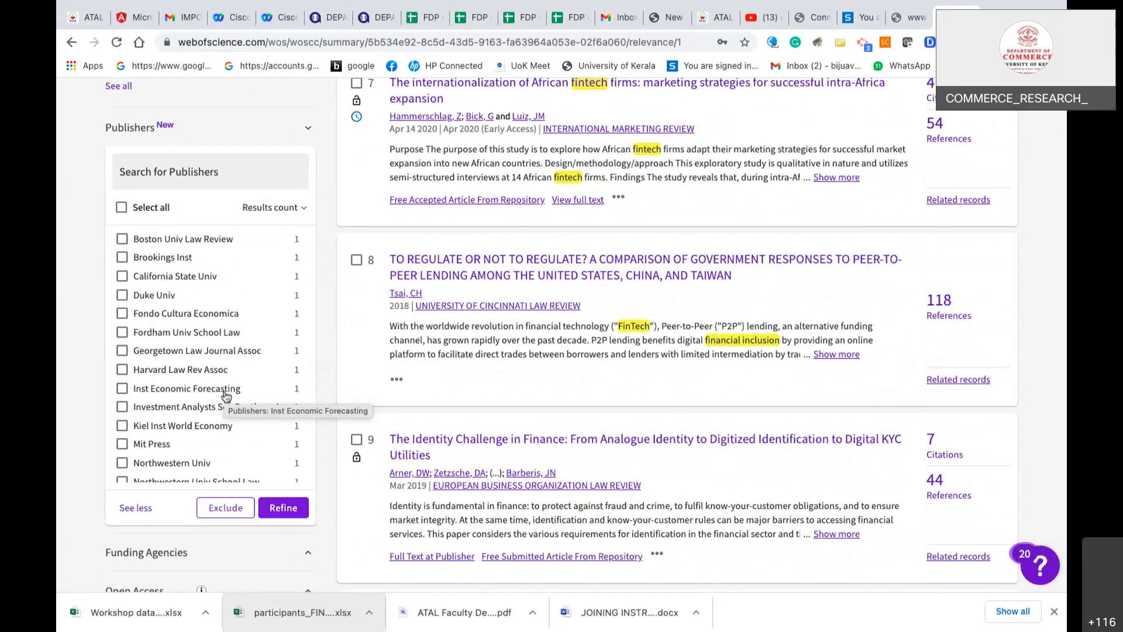
scroll(226, 396, down, 1)
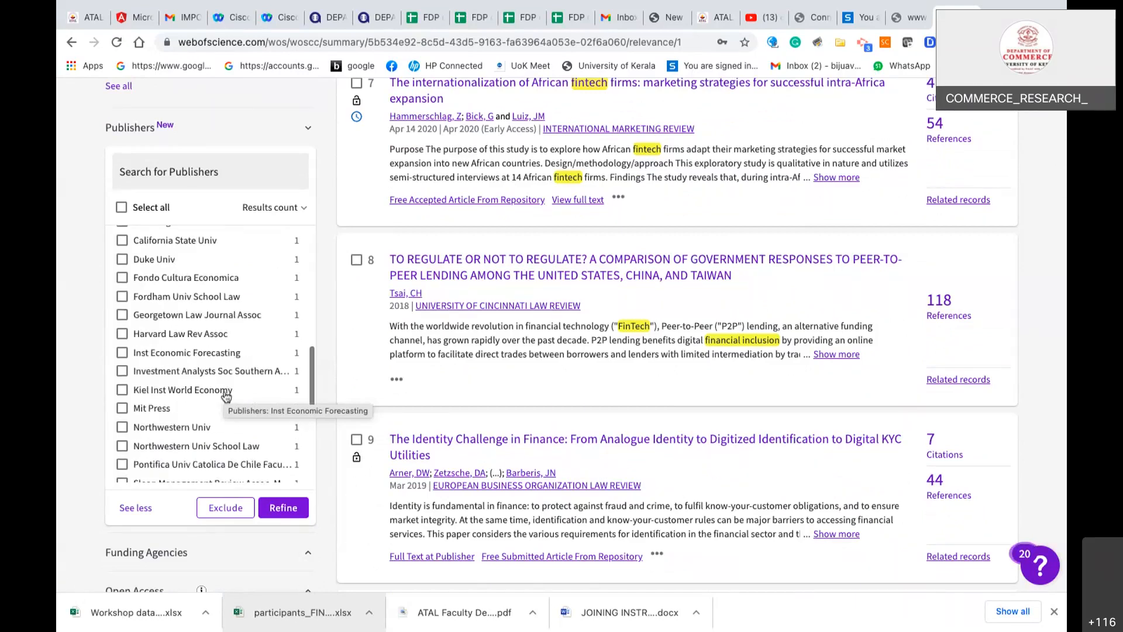
scroll(226, 396, down, 1)
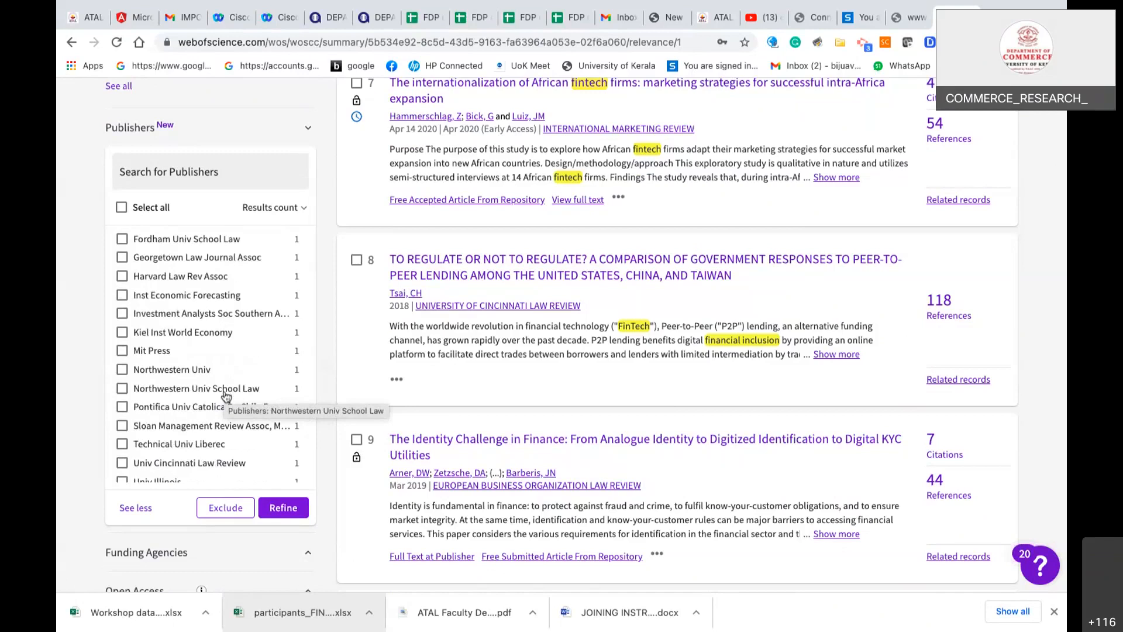
scroll(226, 397, down, 3)
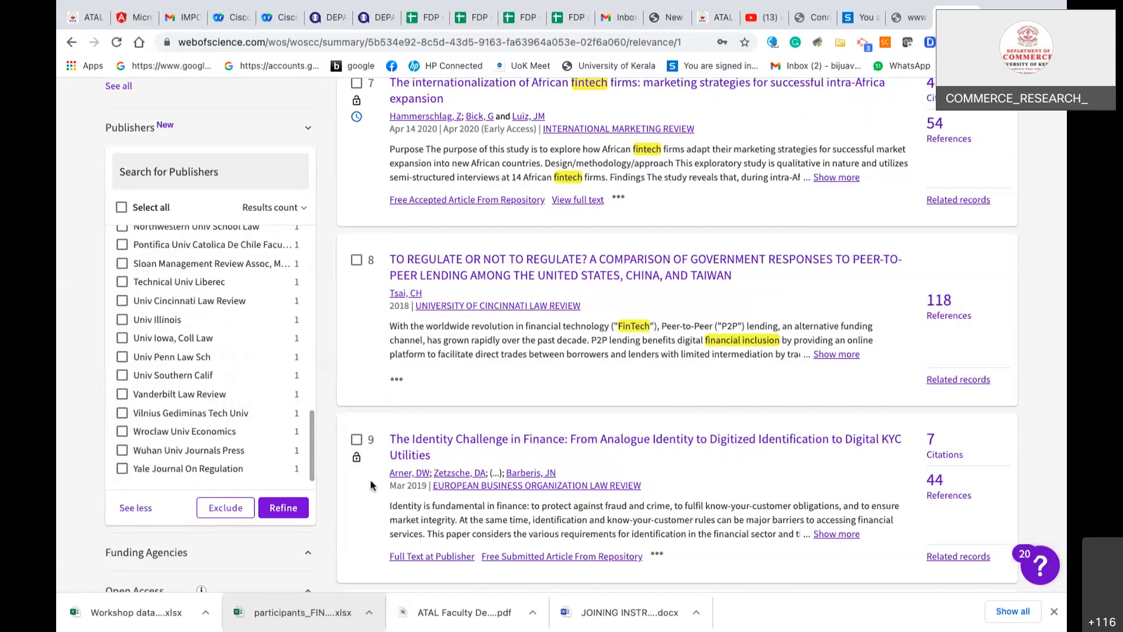
scroll(375, 482, down, 2)
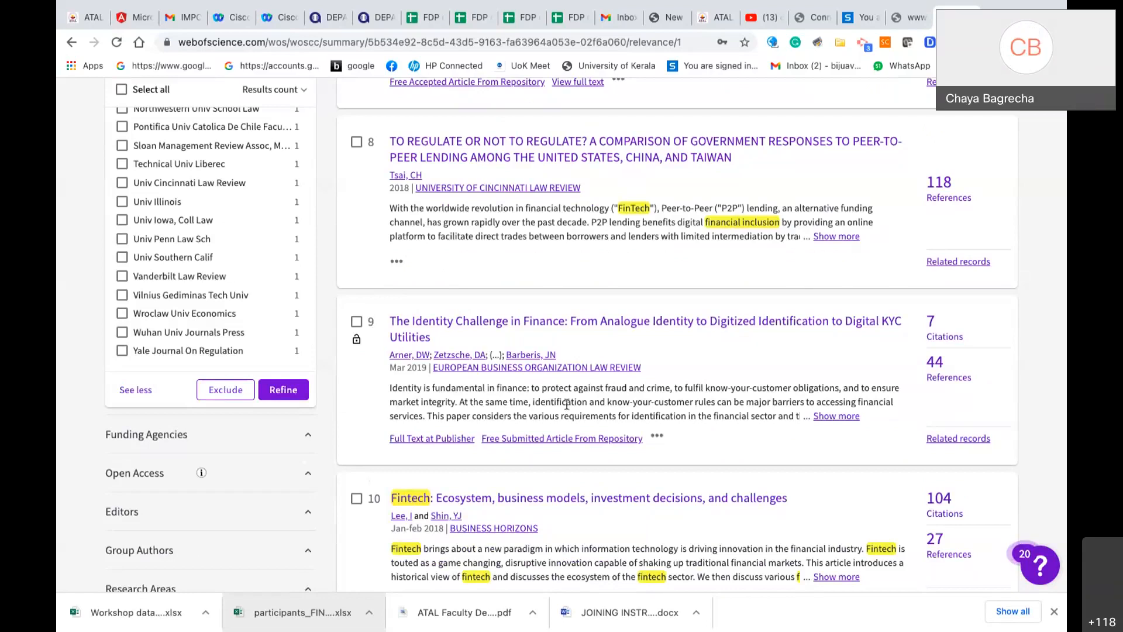
scroll(370, 485, up, 4)
scroll(566, 404, up, 15)
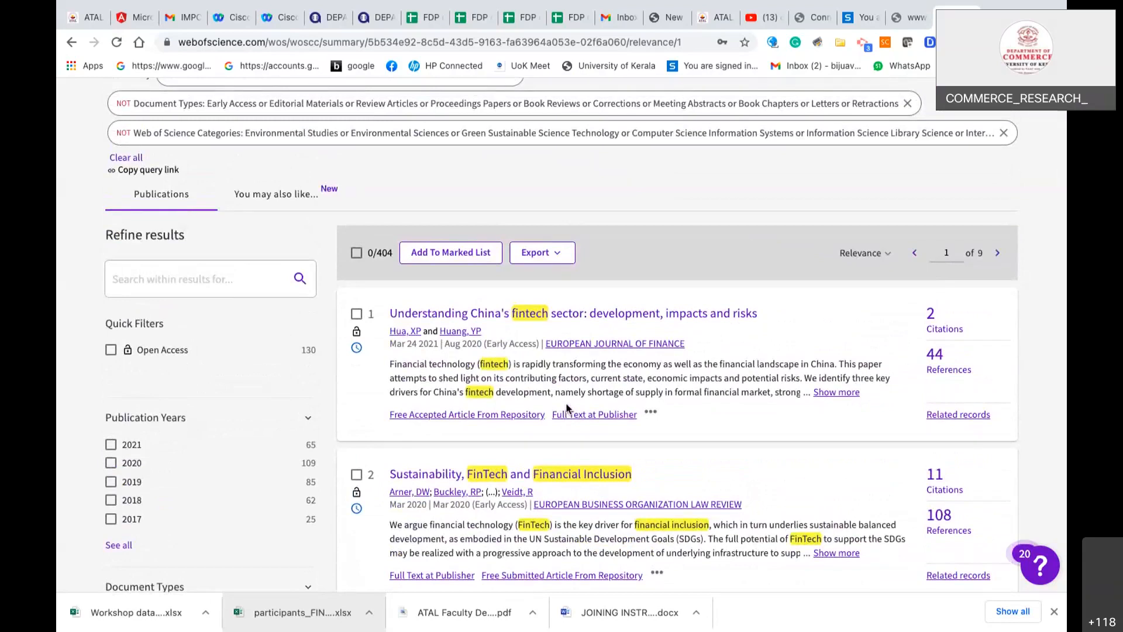
- Open Analyze Results for the 404 fintech and financial-inclusion publications
scroll(566, 405, up, 1)
scroll(566, 402, up, 1)
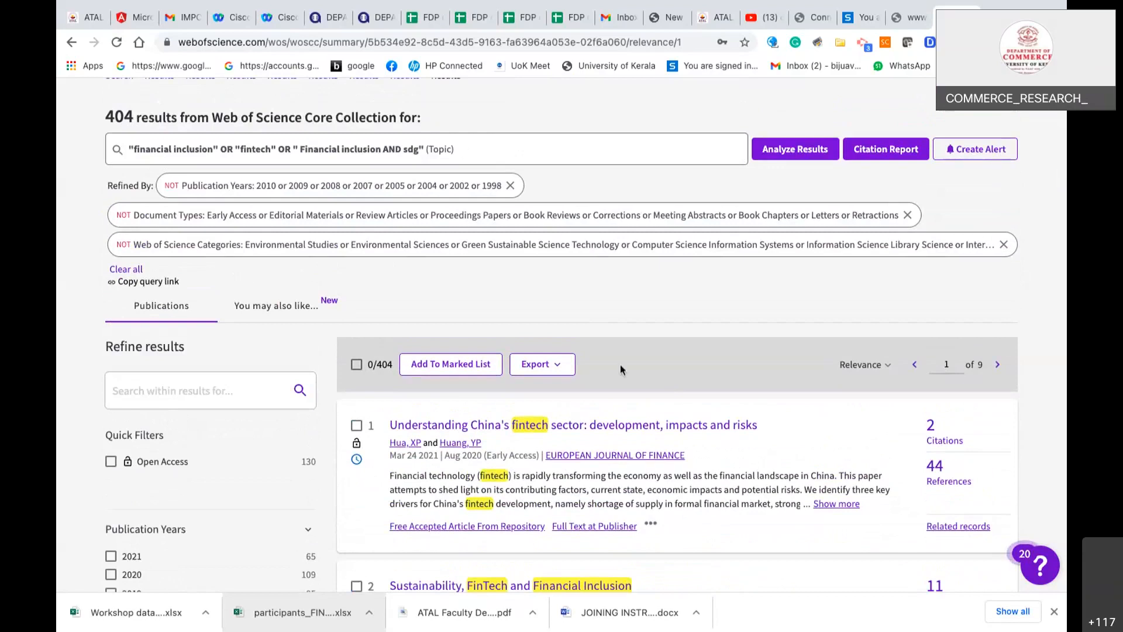
click(790, 152)
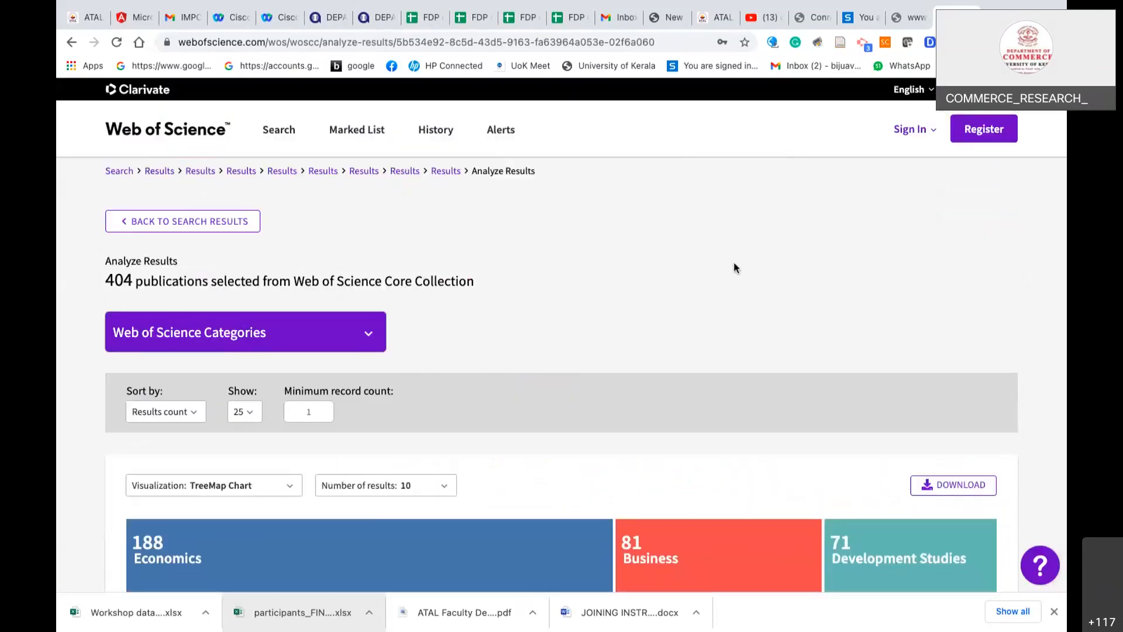
- Analyse the 404 publications by Publication Years, reviewing the bar chart and year table
scroll(735, 267, down, 2)
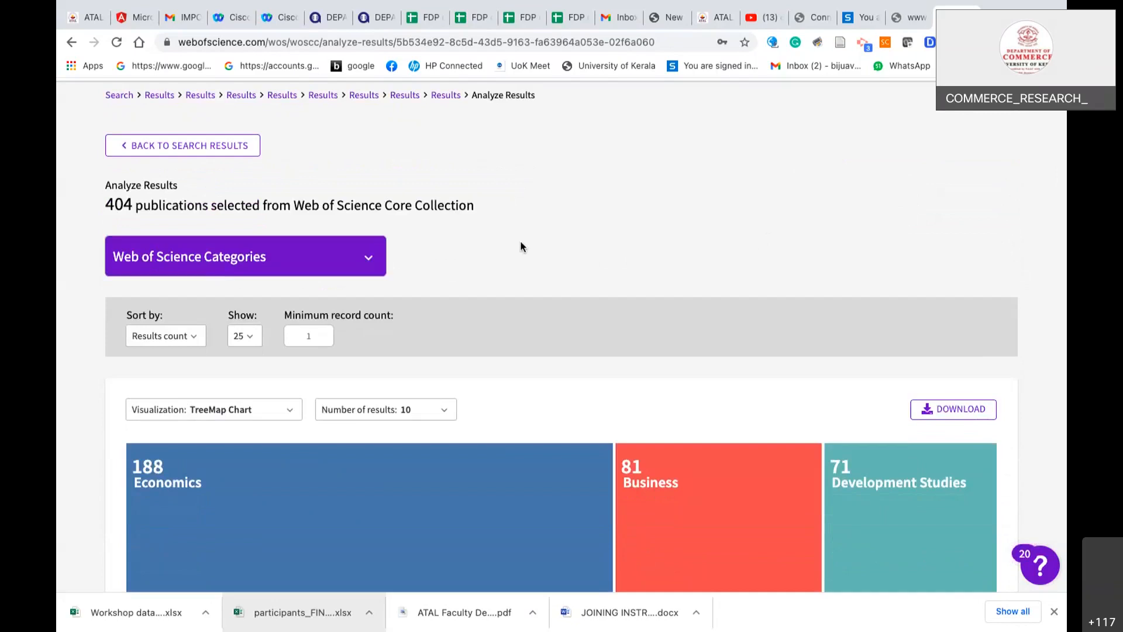
click(369, 258)
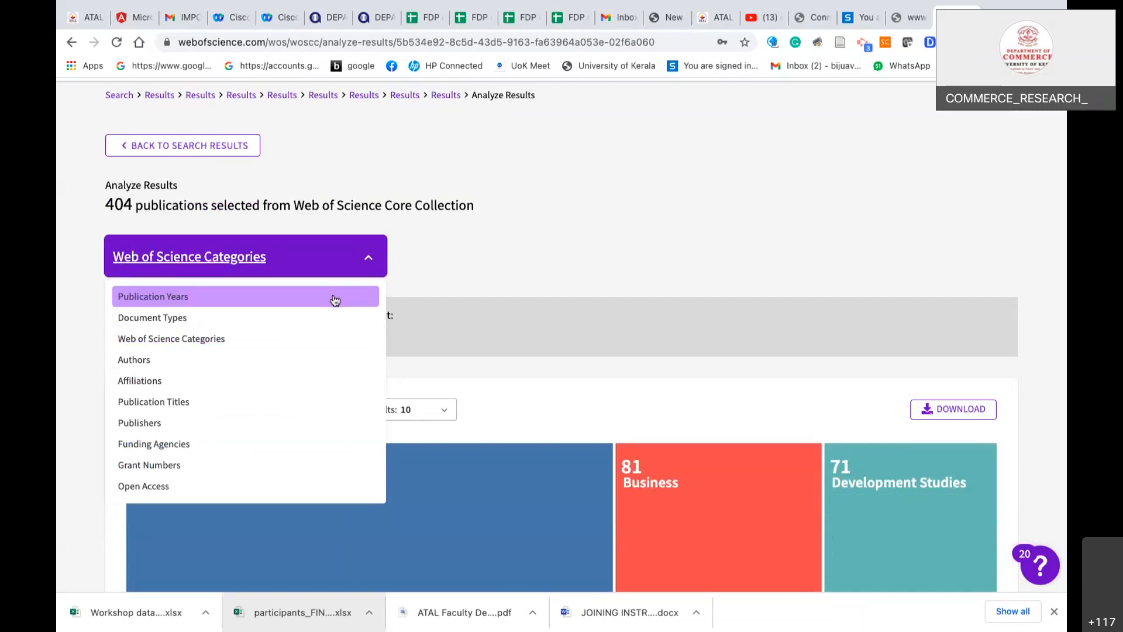
click(334, 299)
scroll(546, 358, down, 3)
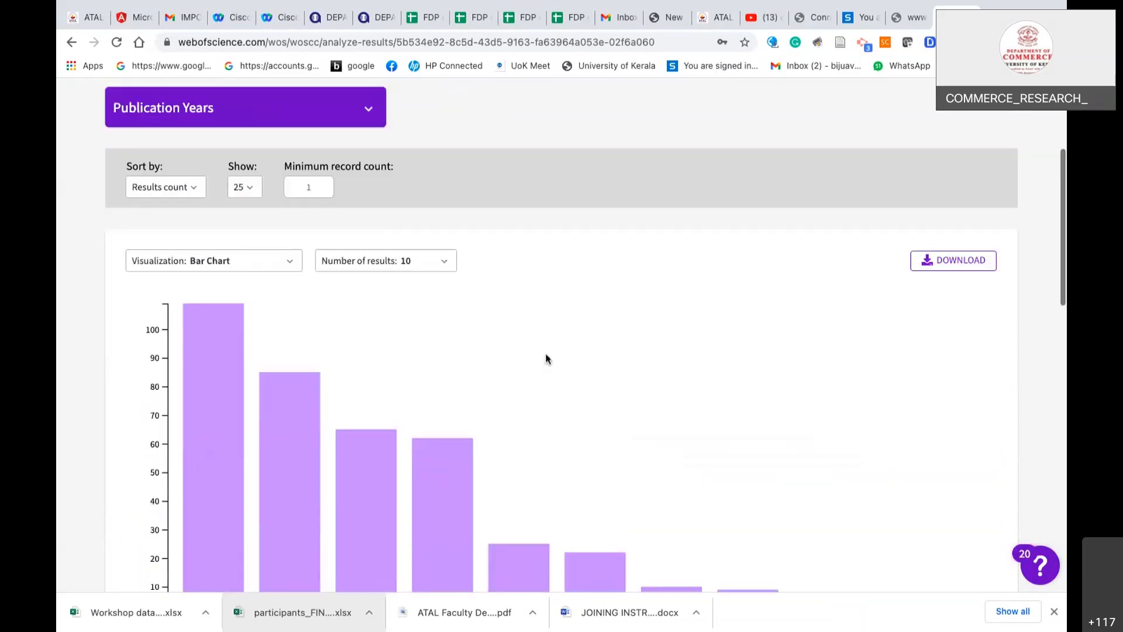
scroll(547, 358, down, 3)
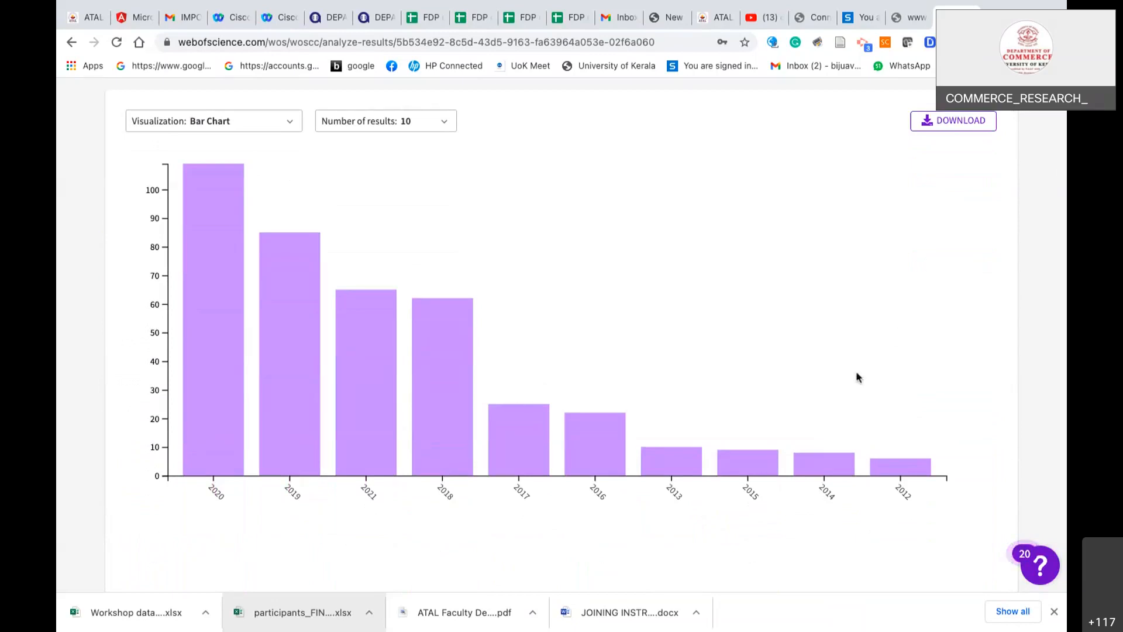
scroll(856, 374, down, 10)
scroll(858, 377, down, 7)
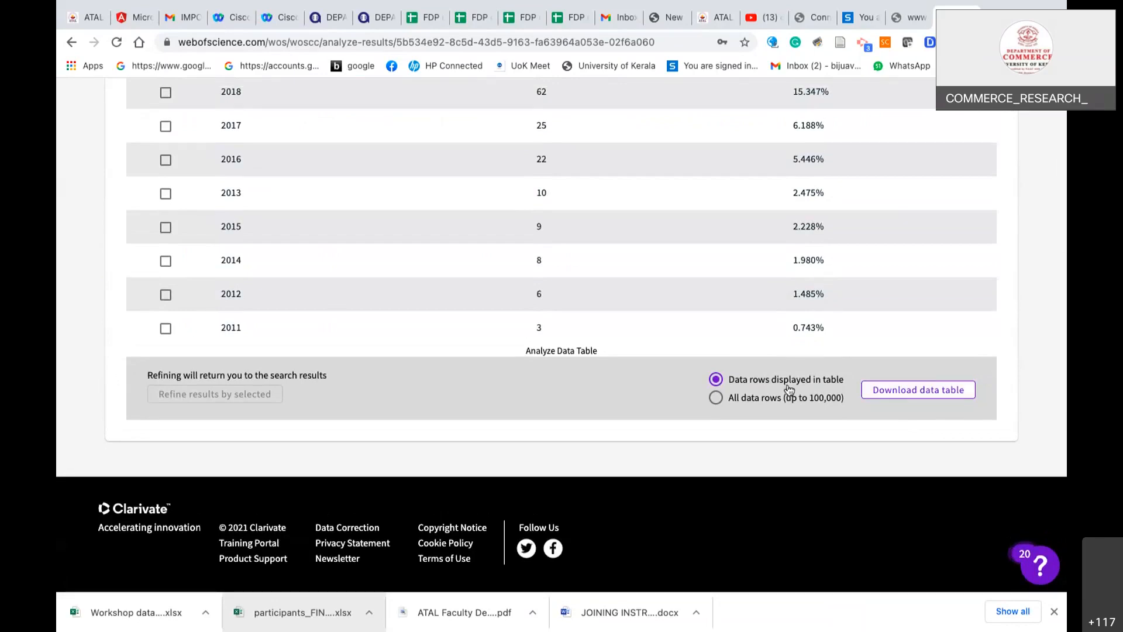
scroll(789, 389, up, 15)
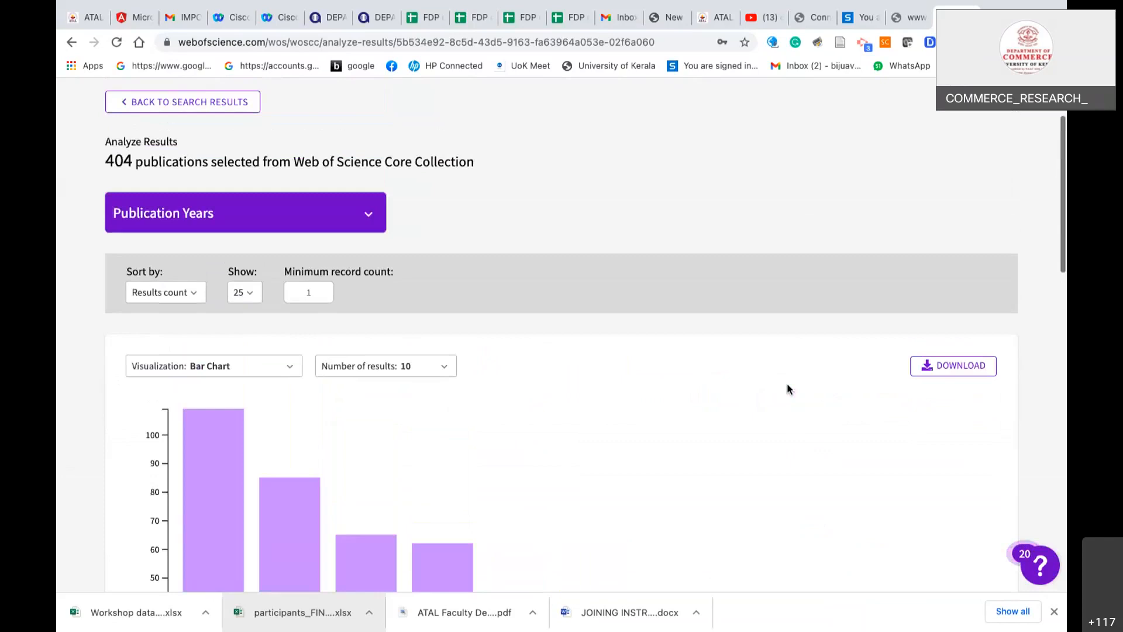
- Break the 404 publications down by Document Types
click(371, 223)
click(237, 274)
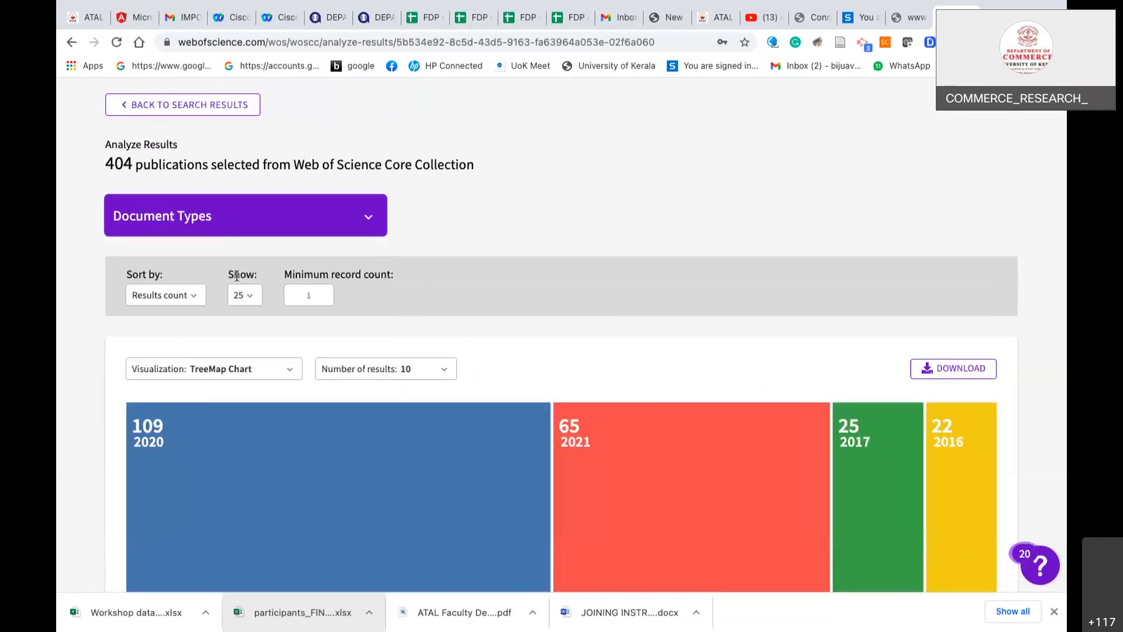
scroll(533, 411, down, 3)
scroll(533, 412, down, 2)
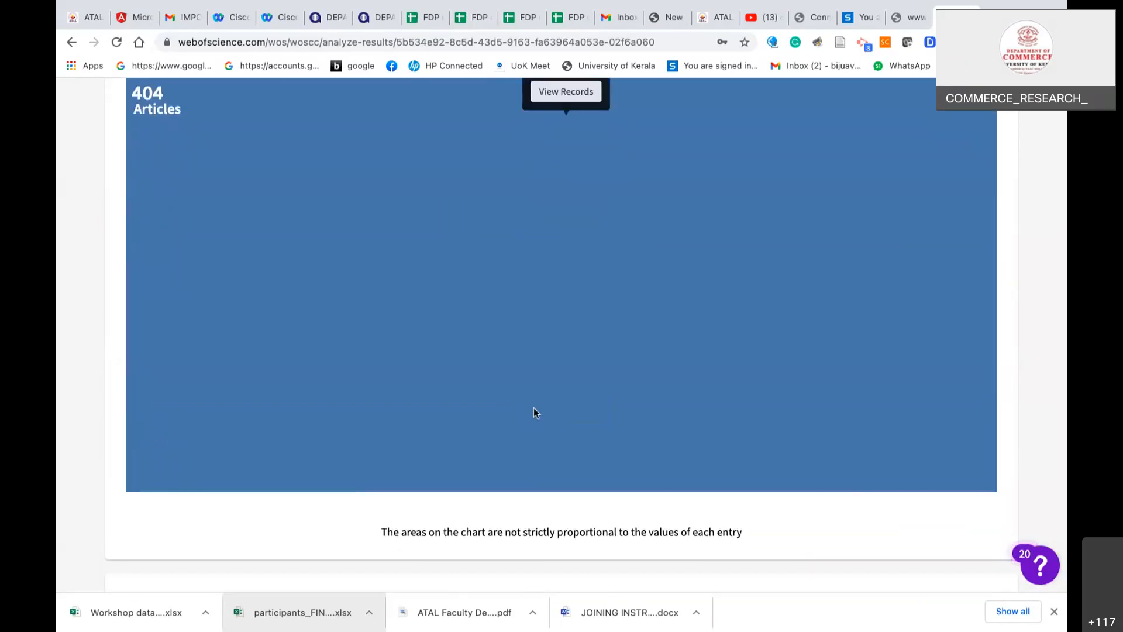
scroll(533, 412, up, 7)
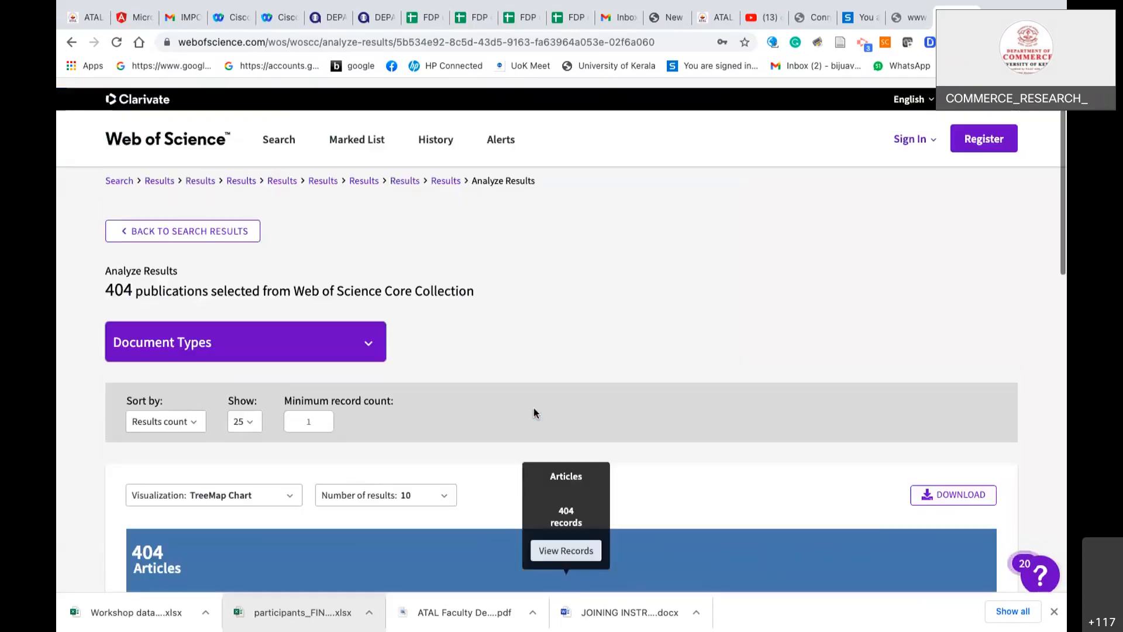
scroll(533, 410, down, 1)
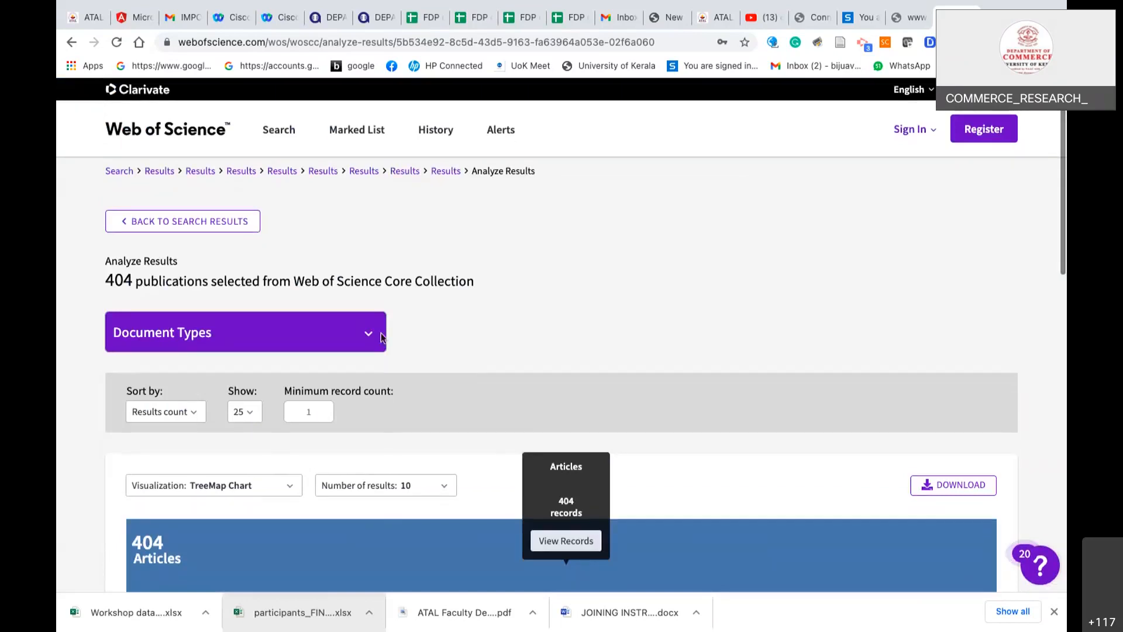
- Switch the analysis to Web of Science Categories: Economics 188, Business Finance 114, Business 81
click(381, 337)
click(251, 414)
scroll(572, 425, down, 6)
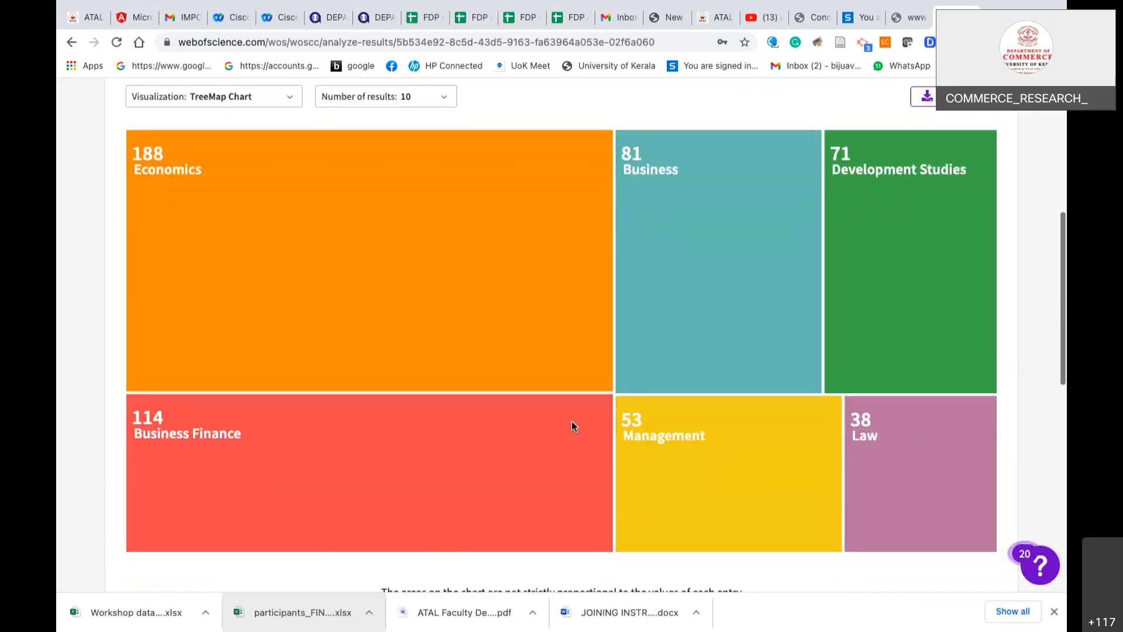
scroll(572, 425, down, 1)
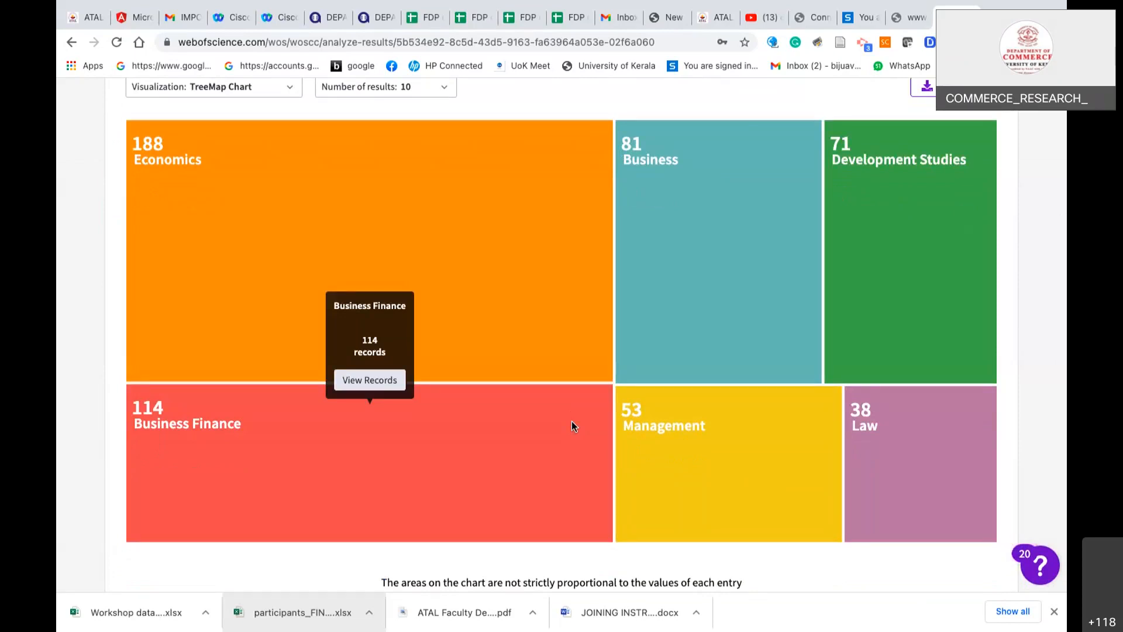
scroll(571, 421, down, 6)
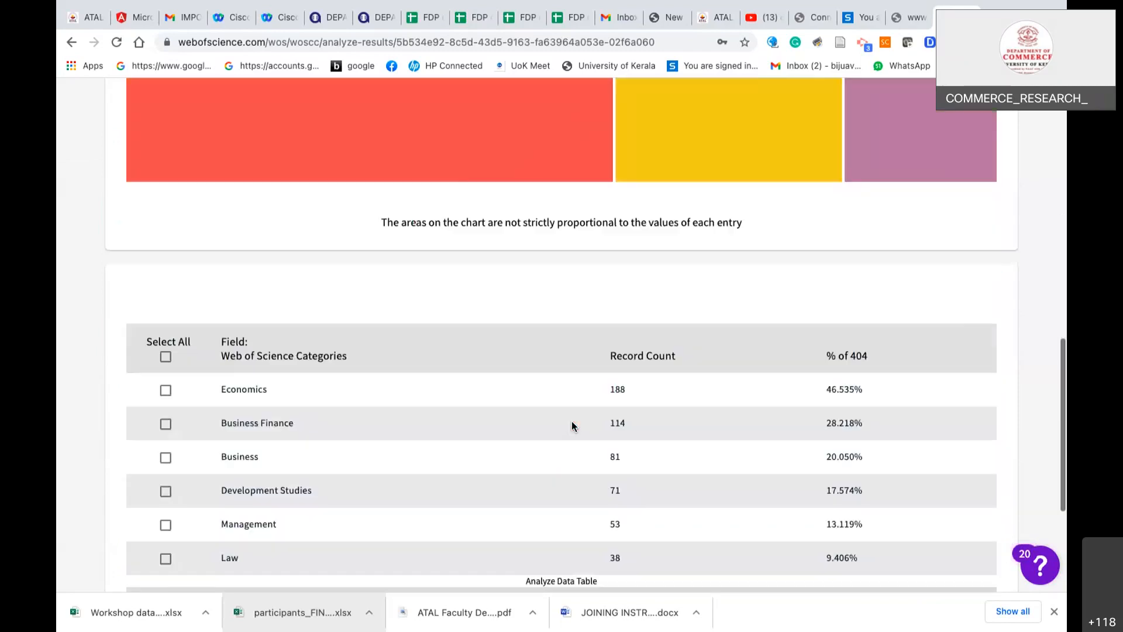
scroll(571, 420, down, 4)
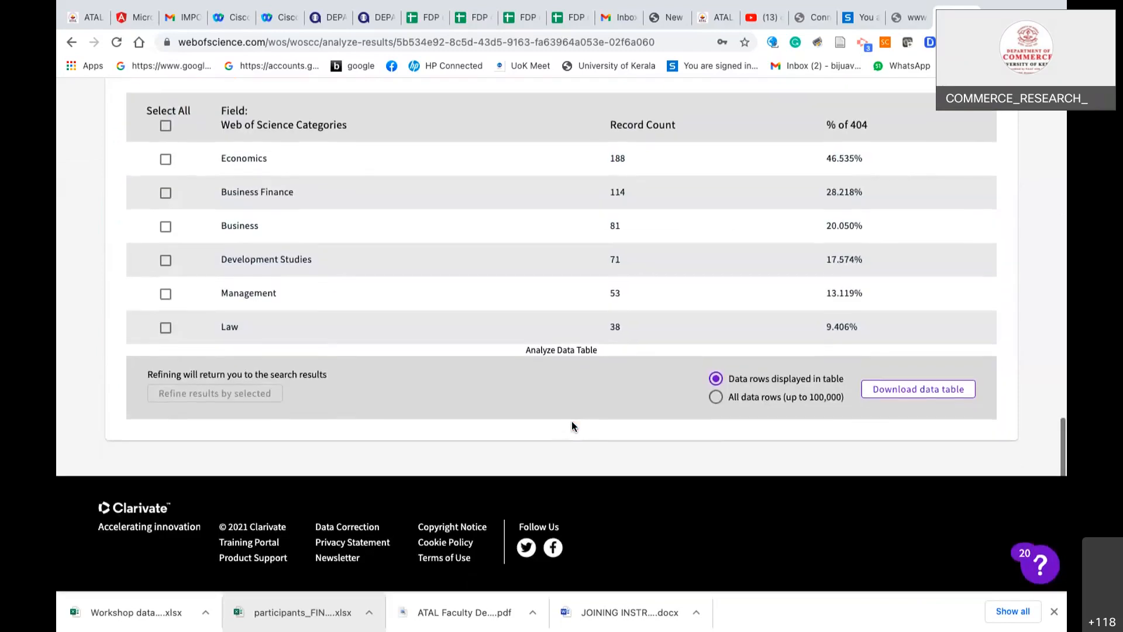
- Download the category table into a new 'atal workshop' folder inside Documents' book project folder
click(889, 390)
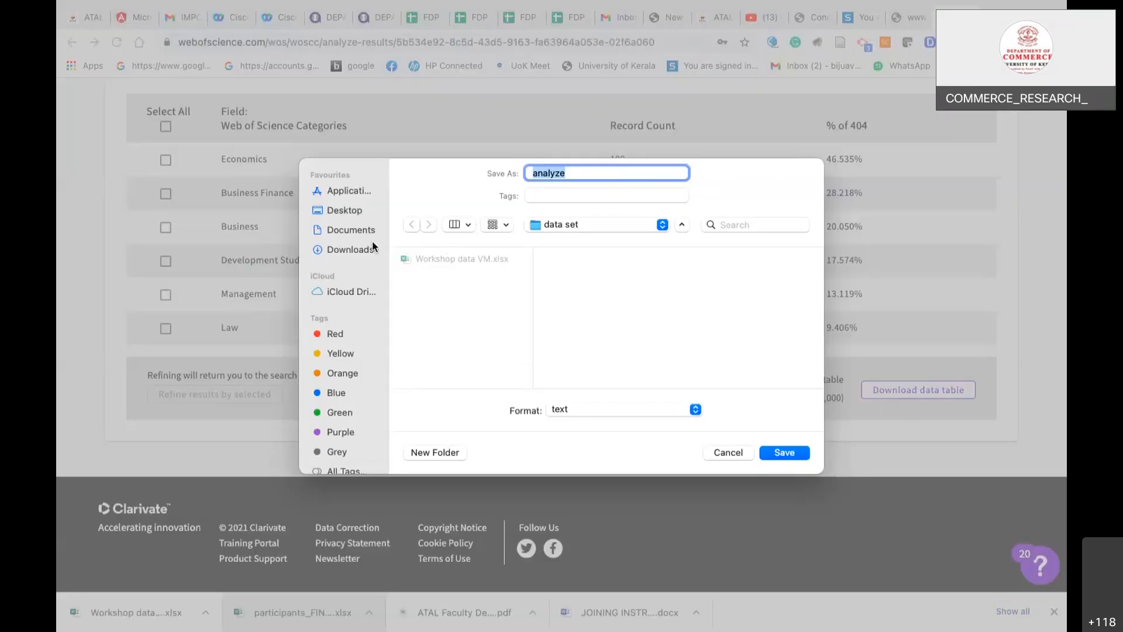
click(358, 228)
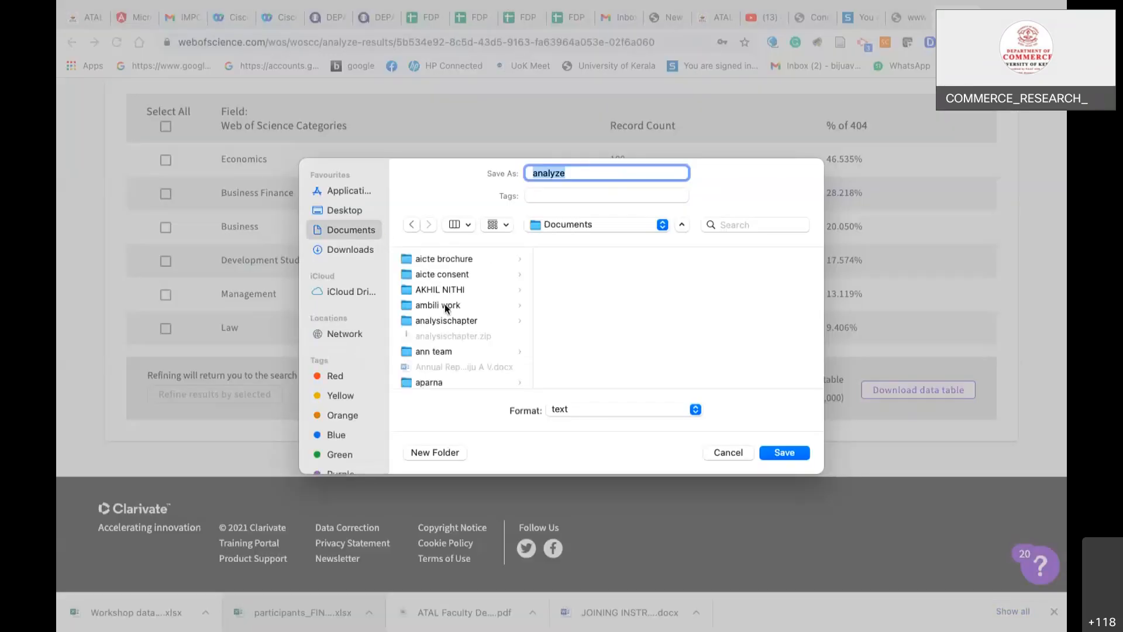
scroll(444, 310, down, 5)
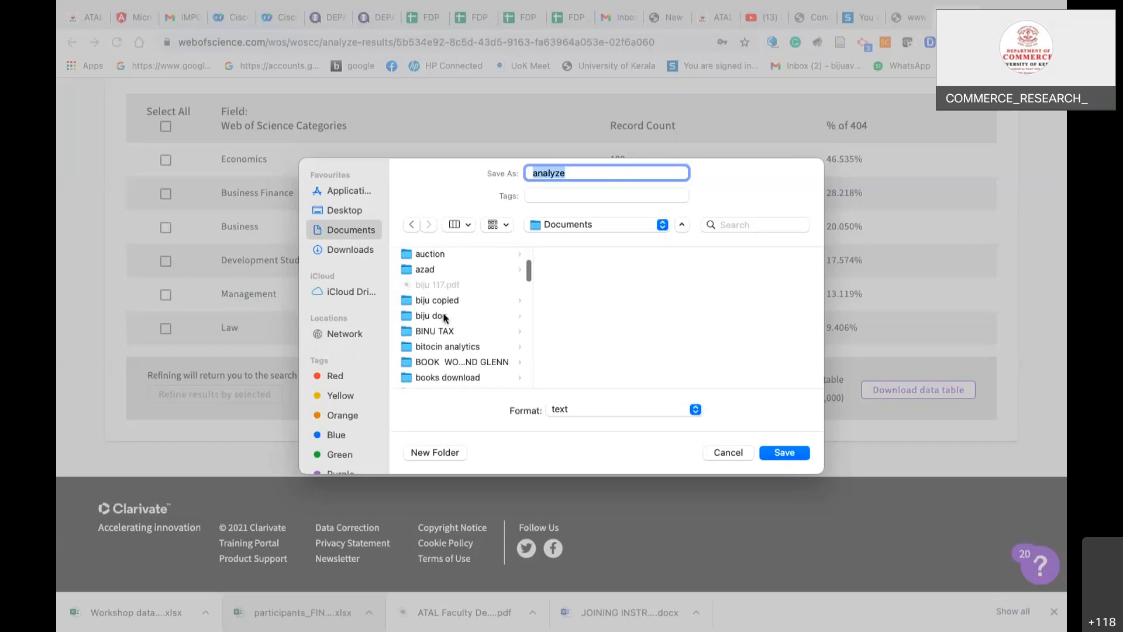
click(465, 363)
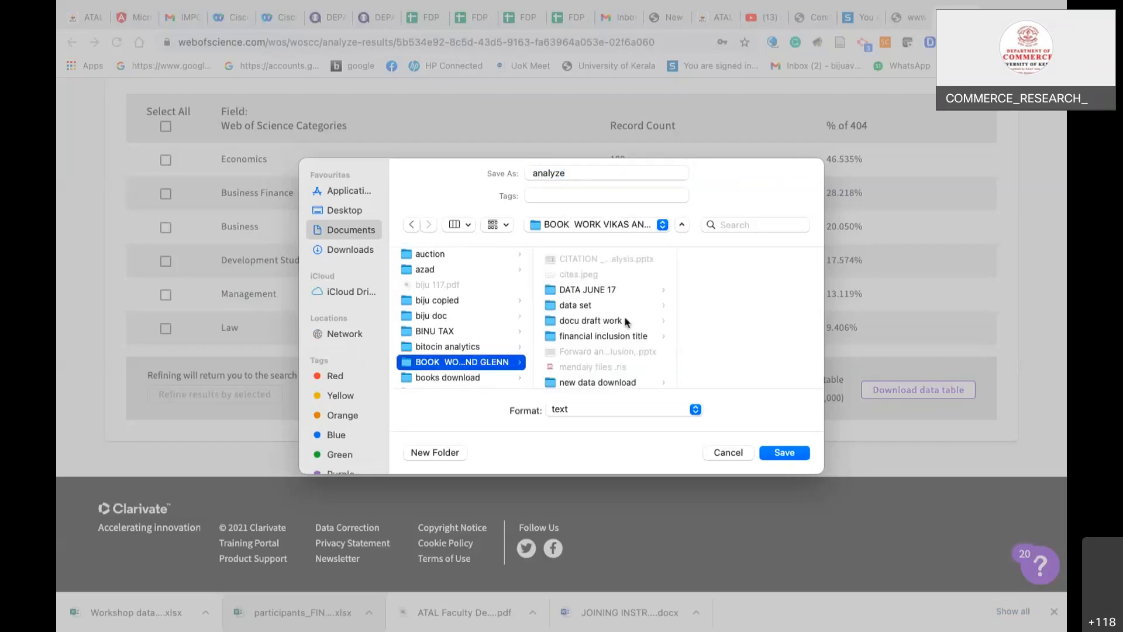
scroll(626, 322, down, 5)
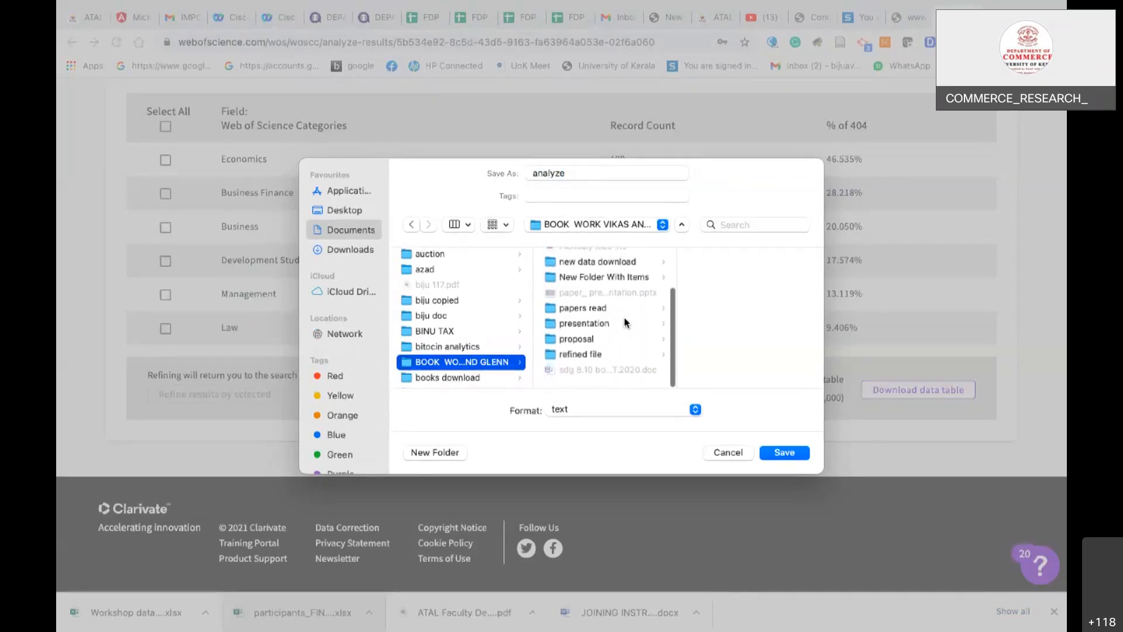
click(426, 454)
text(atal works)
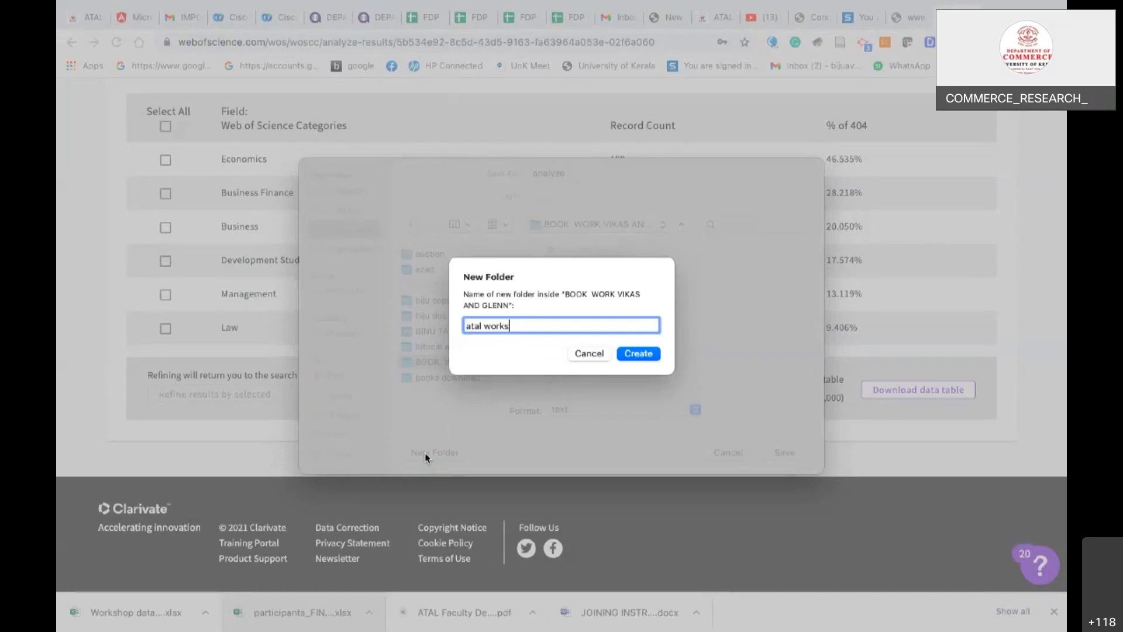
text(hop)
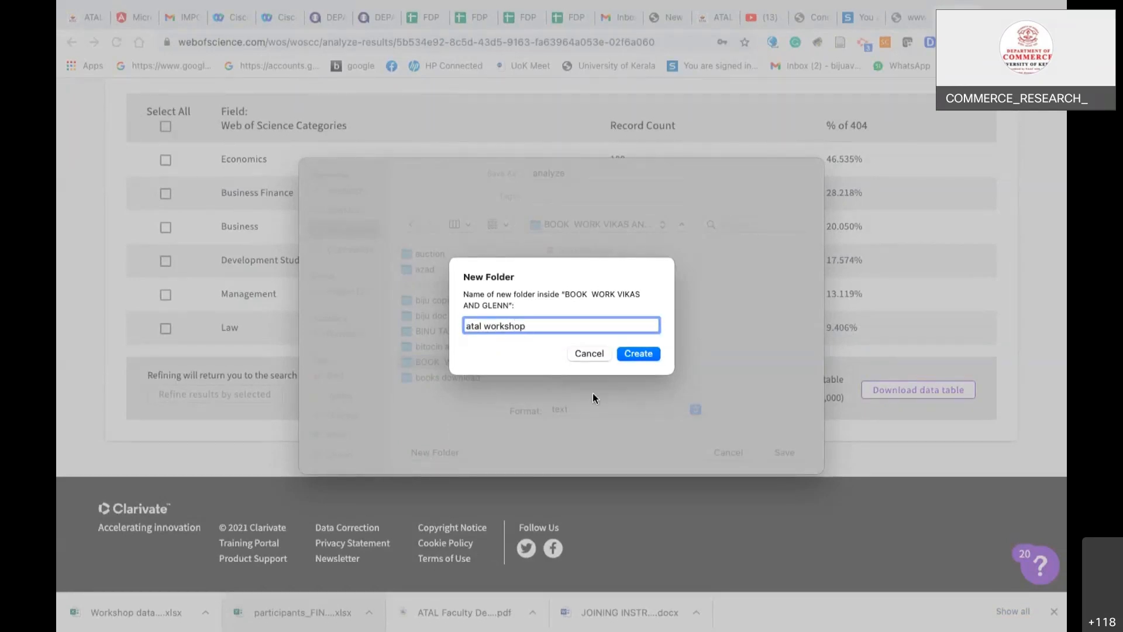
click(638, 353)
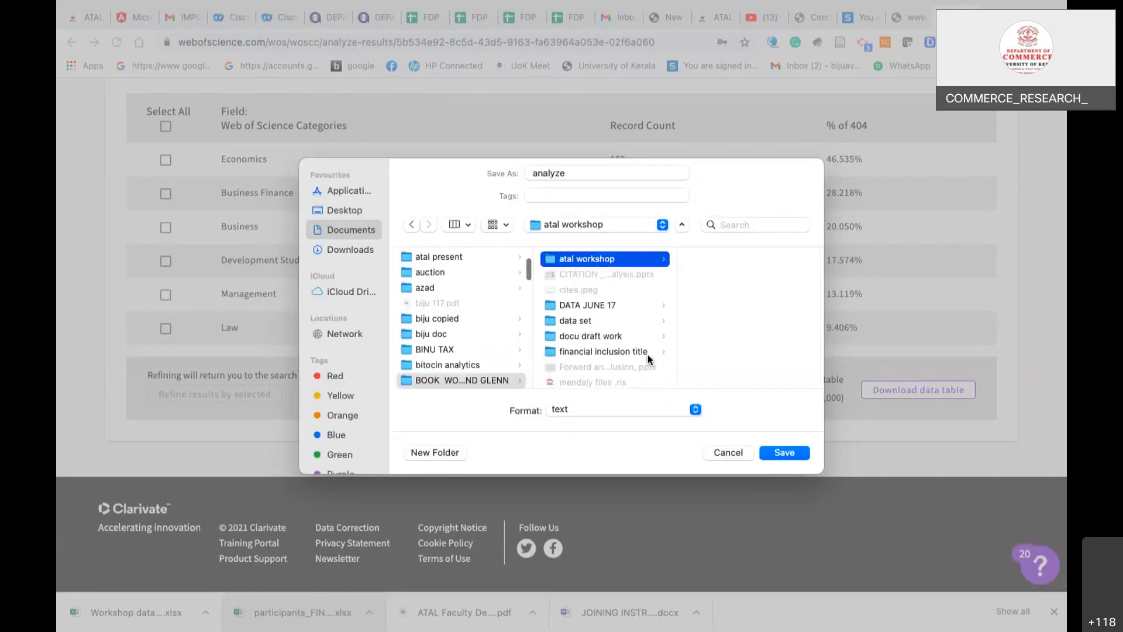
- Name the file 'wos categories' and save it as text
click(594, 174)
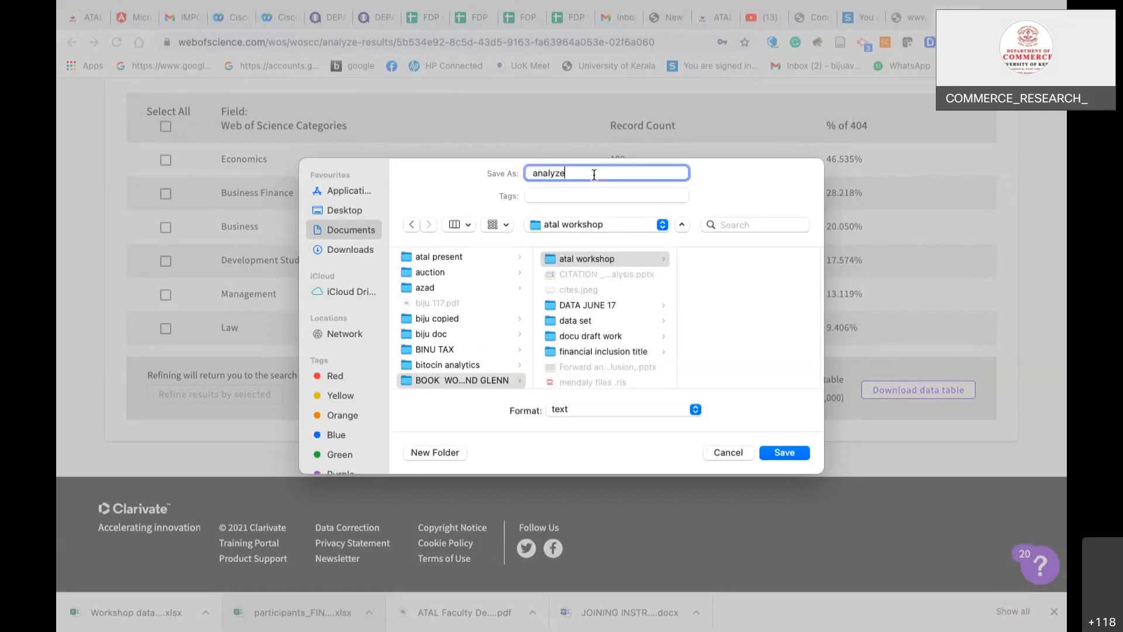
key(BackSpace)
key(BackSpace)
key(BackSpace)
key(BackSpace)
key(BackSpace)
key(BackSpace)
key(BackSpace)
text(wos sa)
key(BackSpace)
key(BackSpace)
text(cateogiee)
key(BackSpace)
key(BackSpace)
key(BackSpace)
key(BackSpace)
key(BackSpace)
text(gories)
click(777, 461)
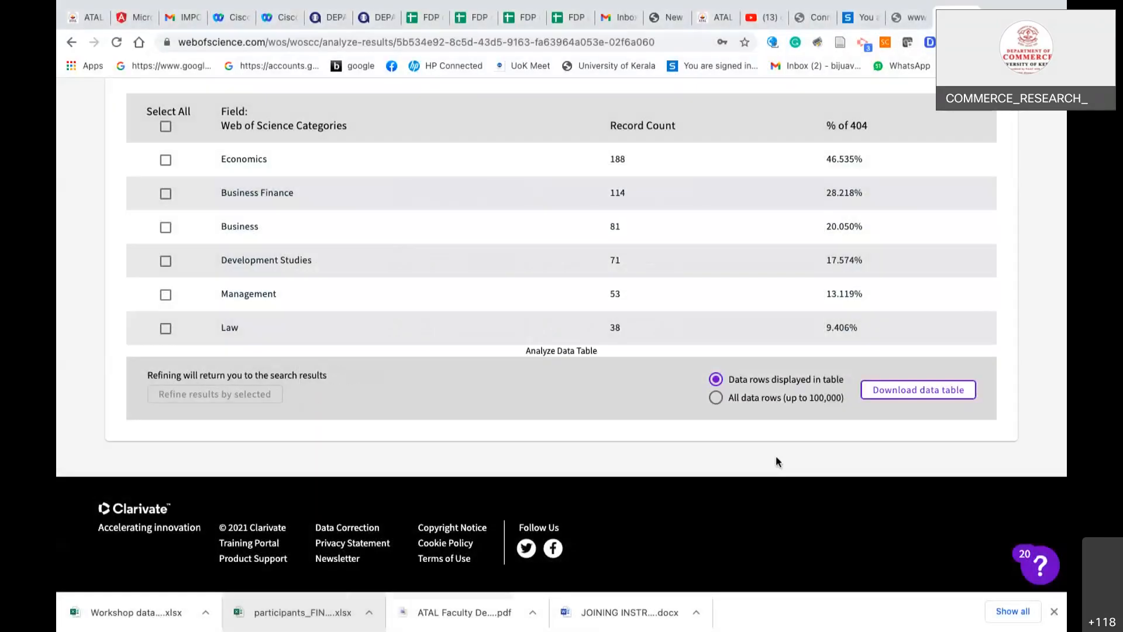
- Open the downloaded wos categories file and paste the four file names over its text
click(123, 625)
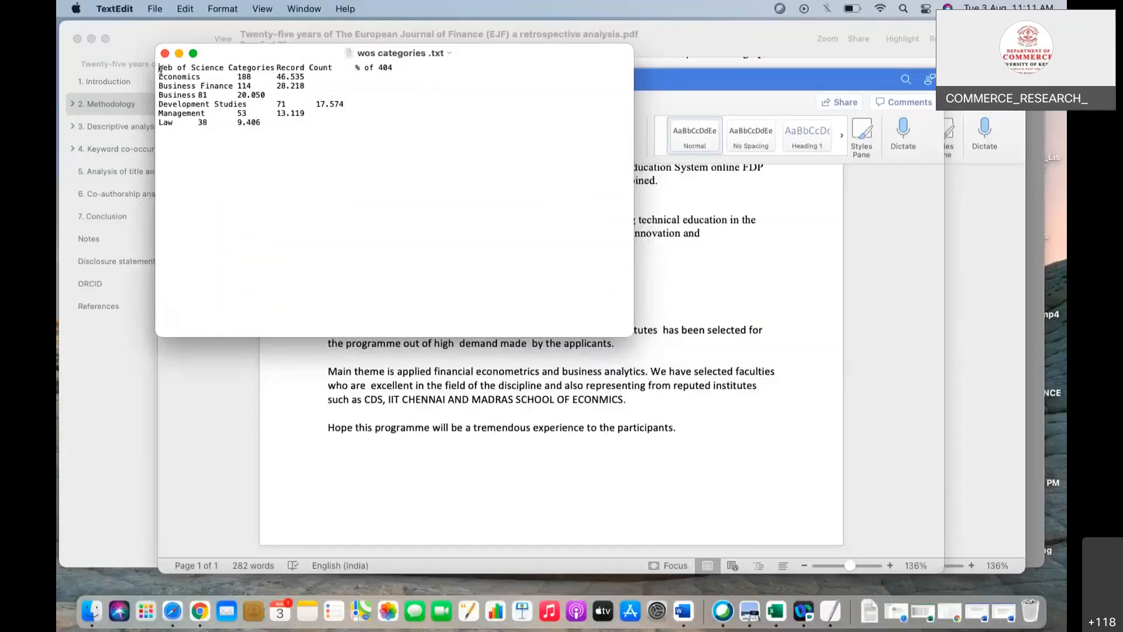
drag(159, 68, 362, 162)
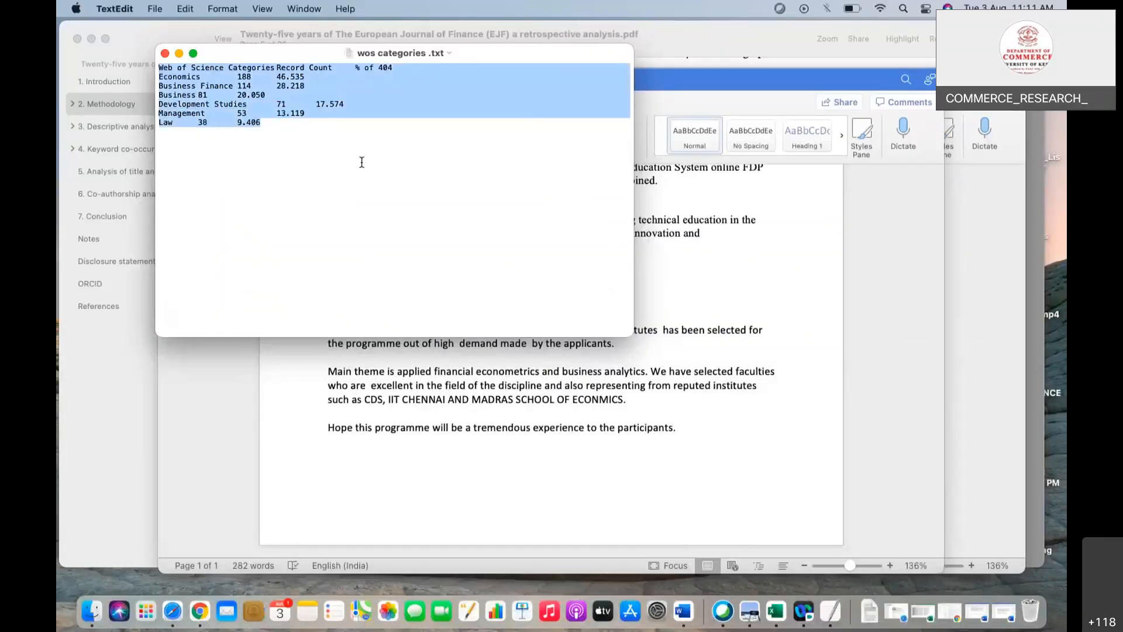
right_click(320, 83)
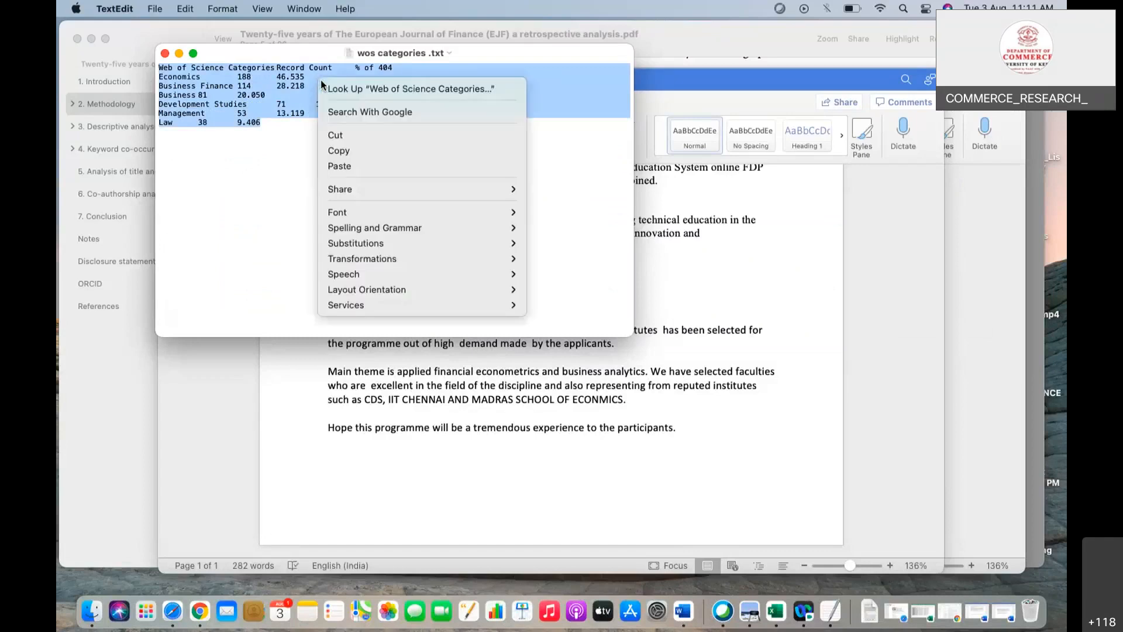
click(350, 166)
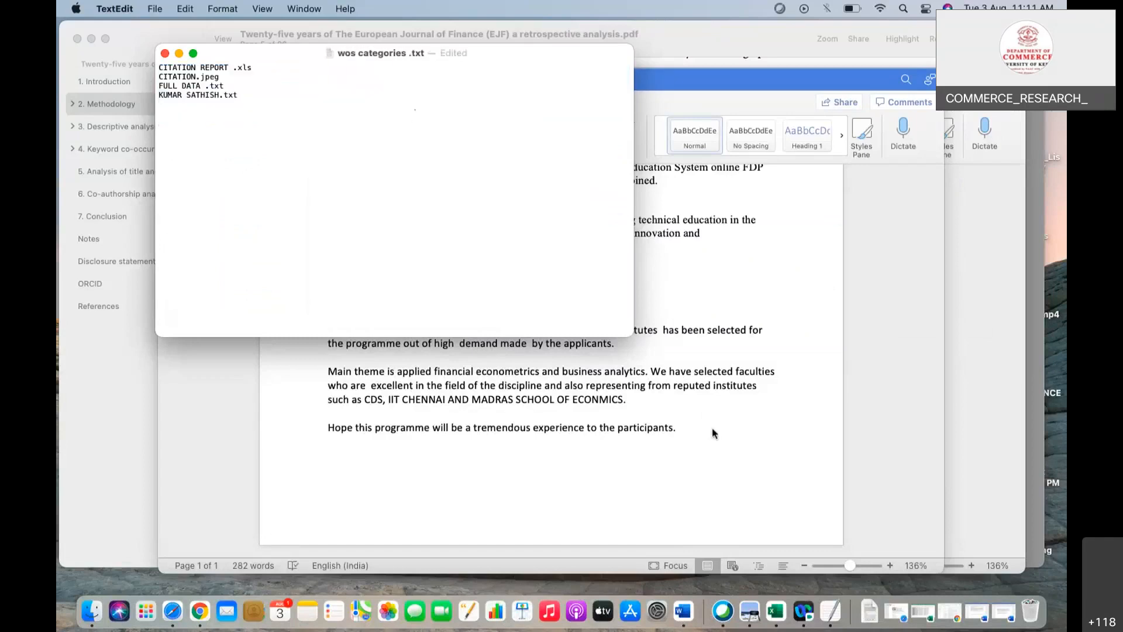
- Launch Microsoft Excel through Spotlight by searching 'exc'
click(903, 9)
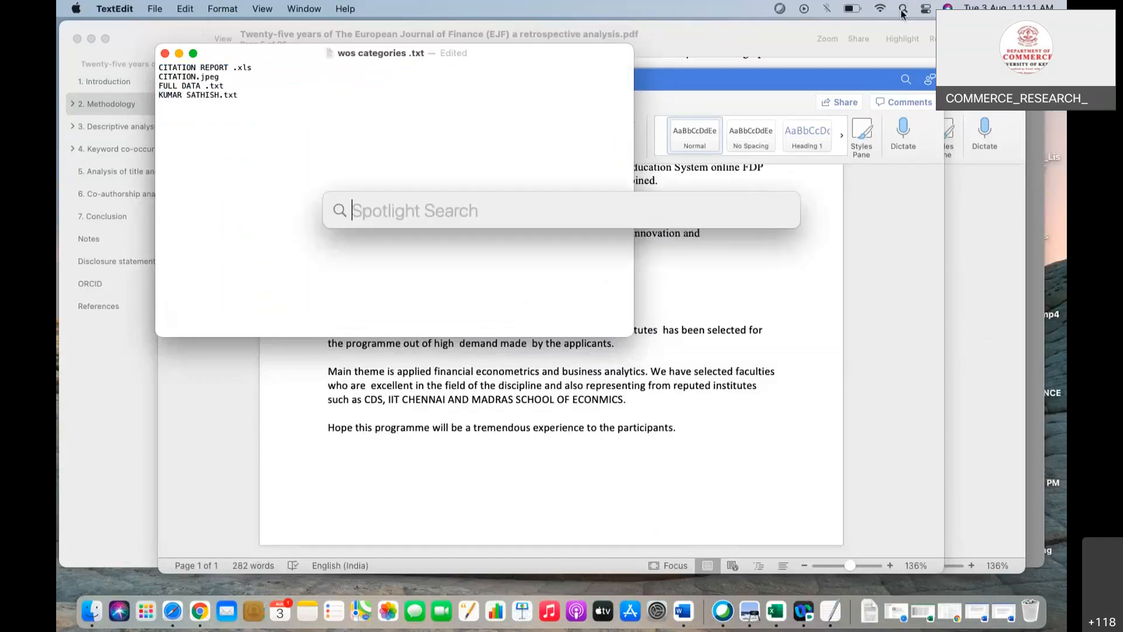
text(exc)
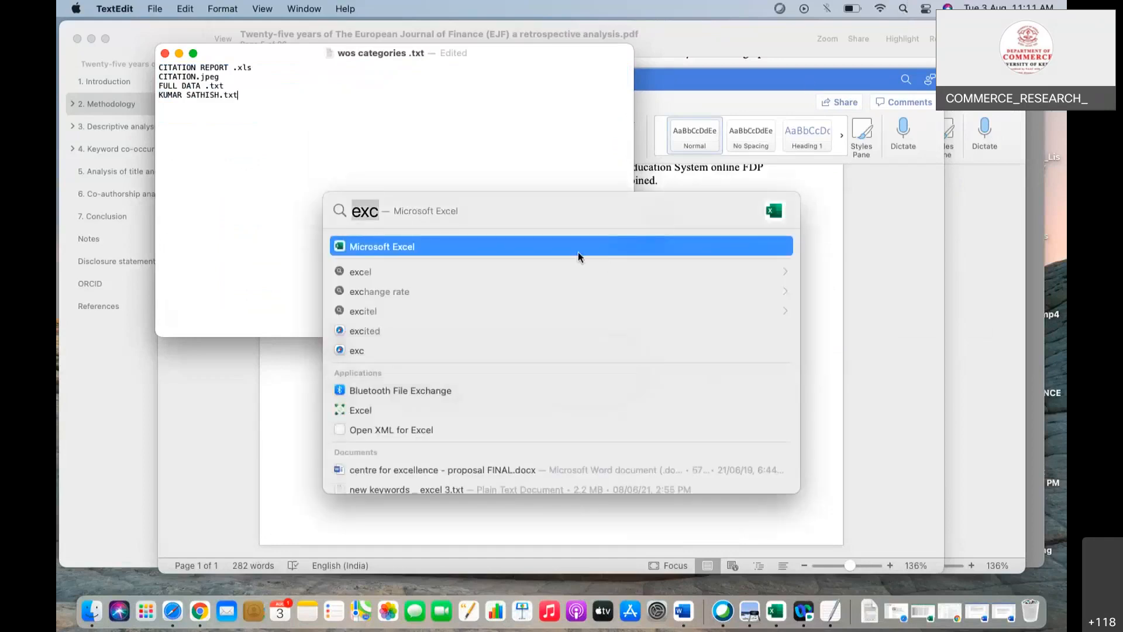
click(578, 252)
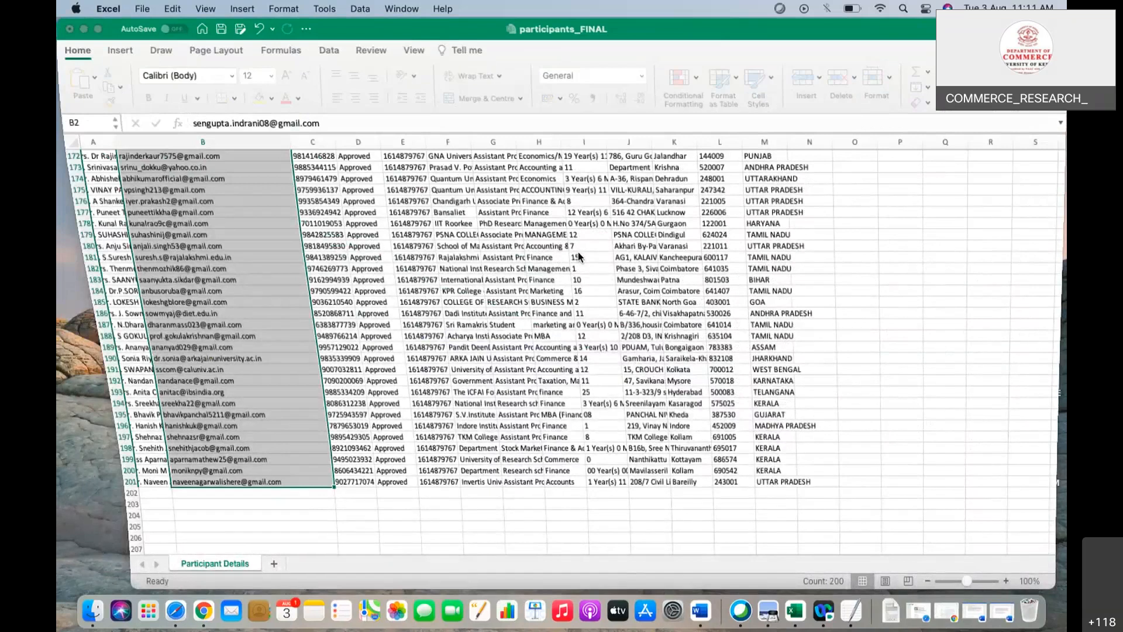
- Paste the four file names into a new blank workbook at B3:B6, then return to Chrome
click(142, 11)
click(152, 26)
text(CITATION REPORT .xls CITATION.jpg FULL DATA .txt KUMAR SATISH.txt)
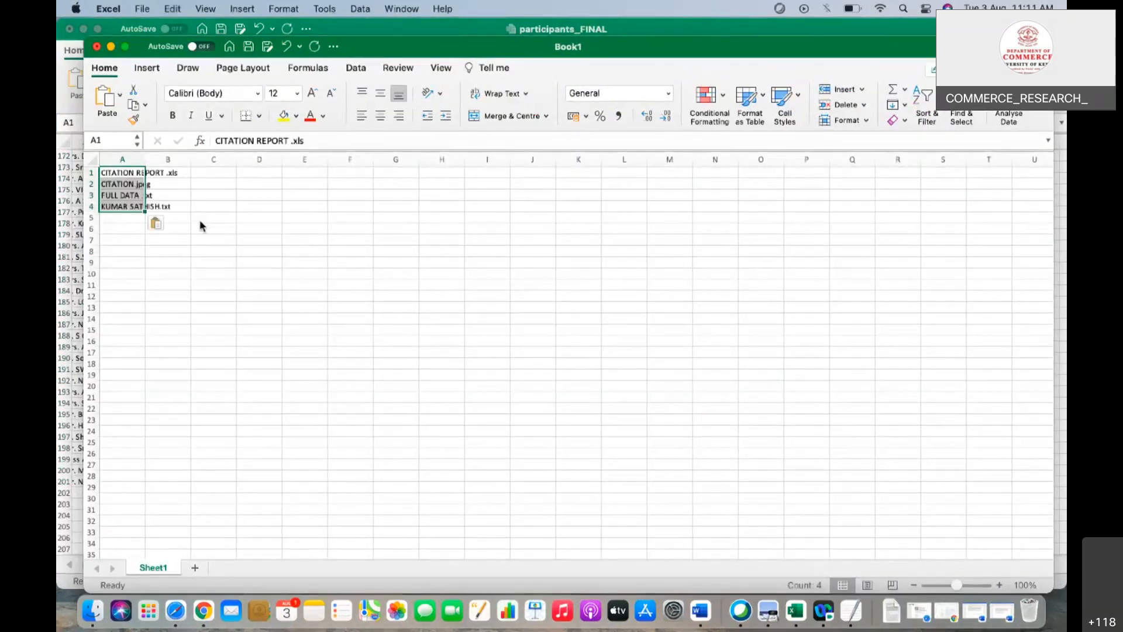
drag(151, 173, 197, 197)
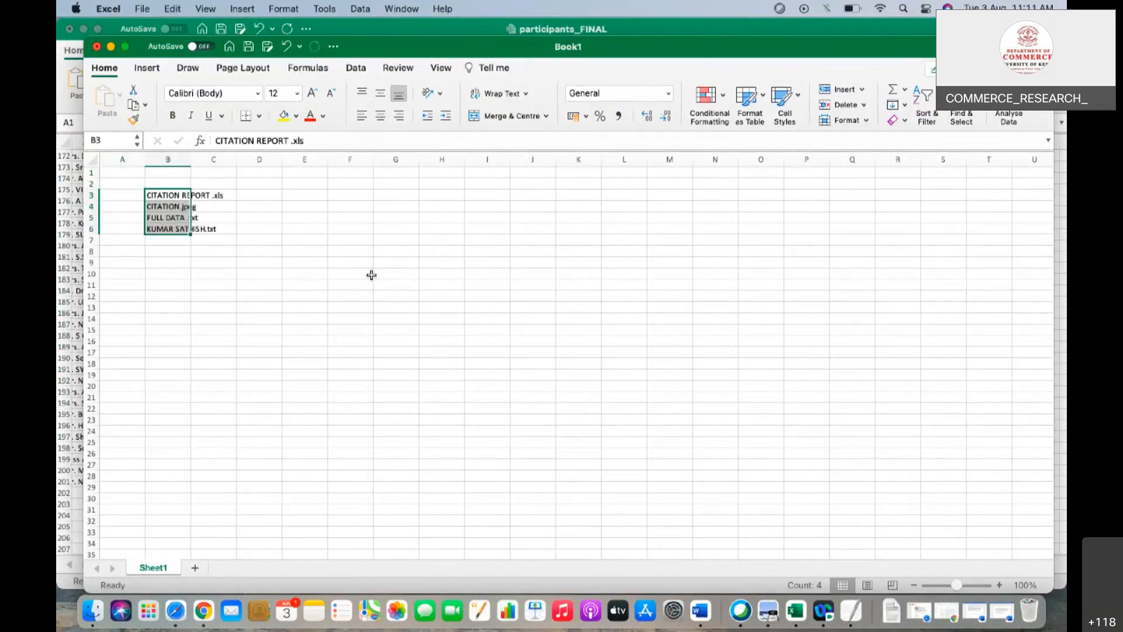
click(209, 616)
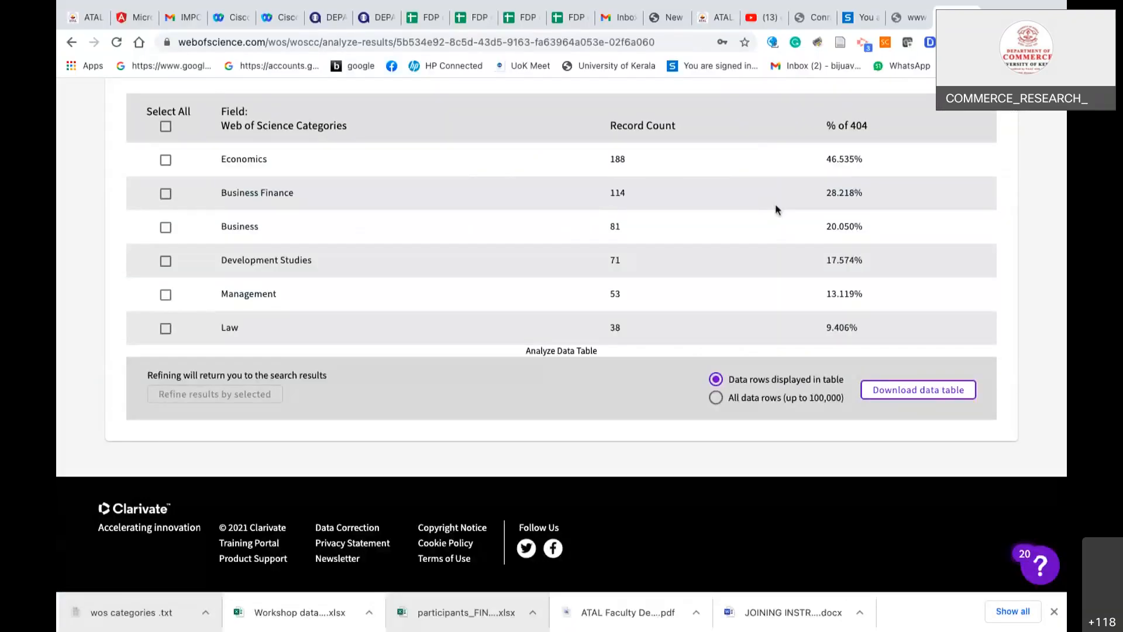
- Switch the analysis field to Authors and view the top-10 author TreeMap
scroll(776, 210, up, 10)
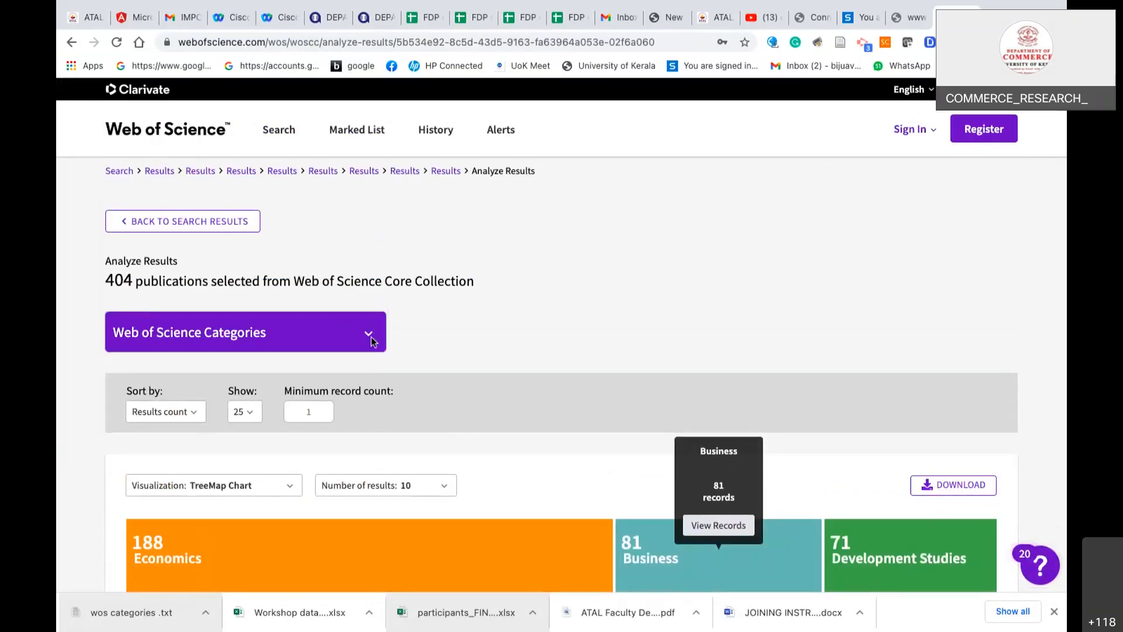
click(370, 334)
click(215, 436)
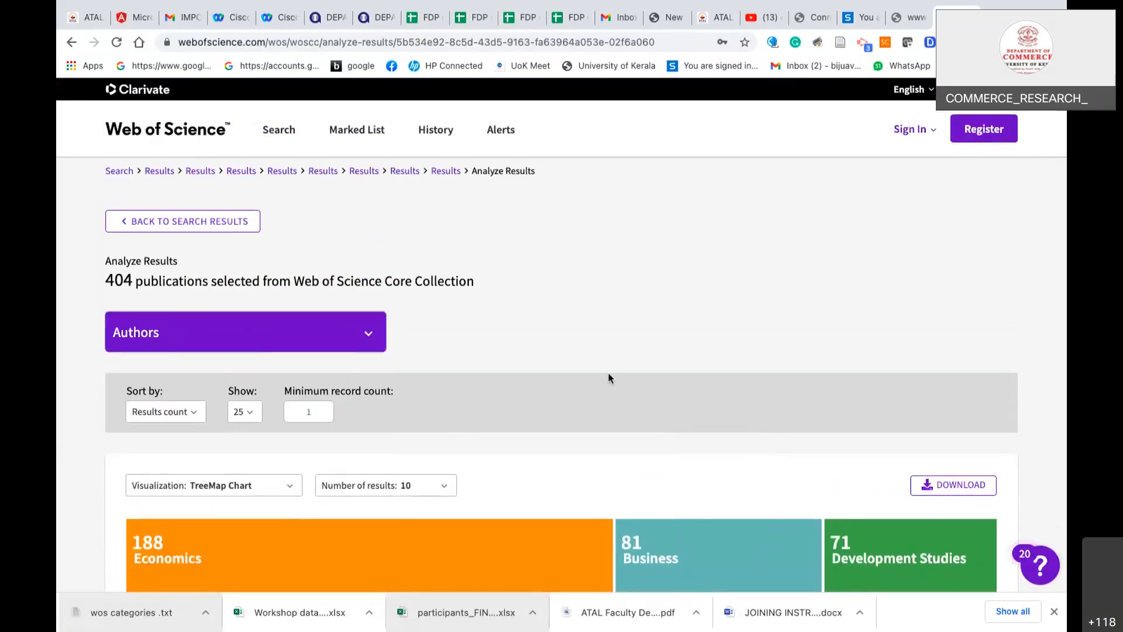
scroll(608, 374, down, 4)
scroll(608, 379, down, 2)
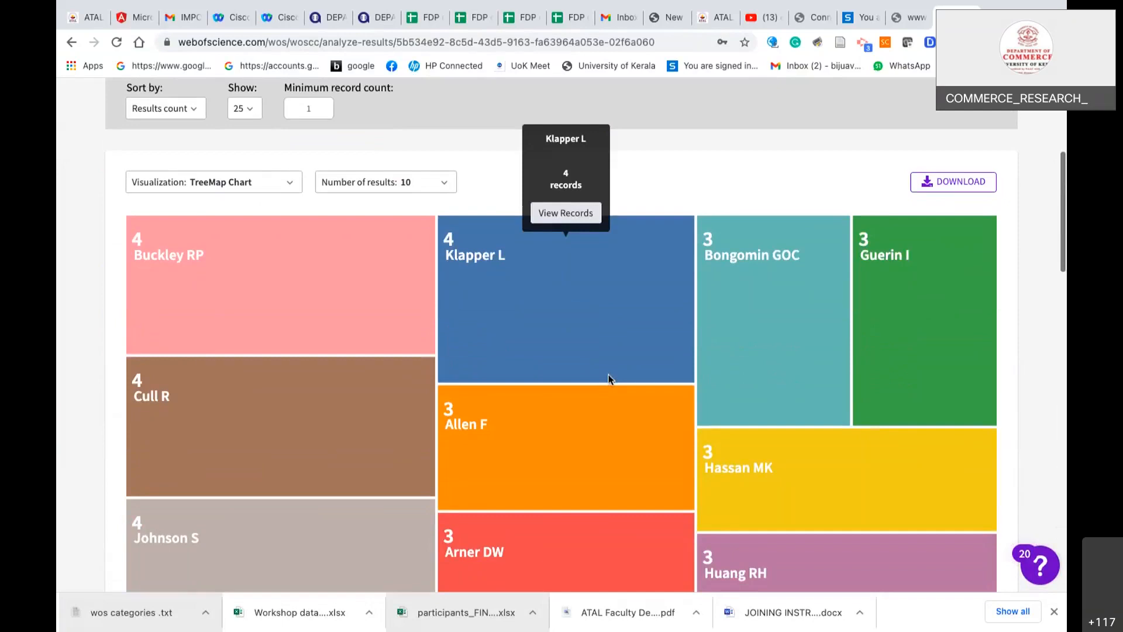
scroll(608, 379, down, 1)
scroll(608, 379, down, 1)
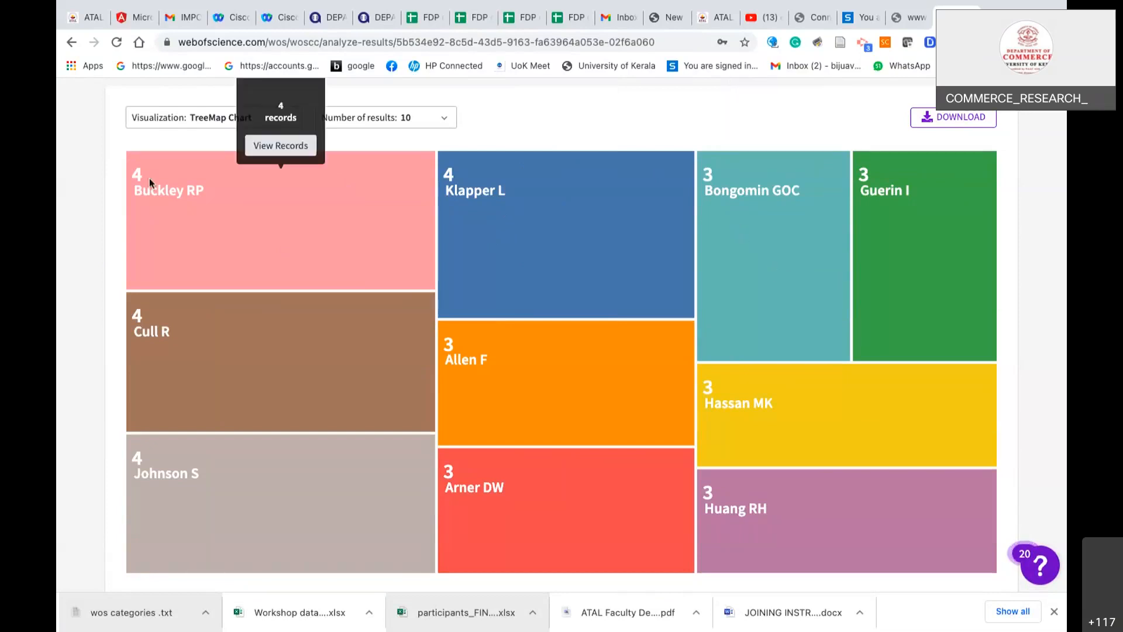
click(265, 146)
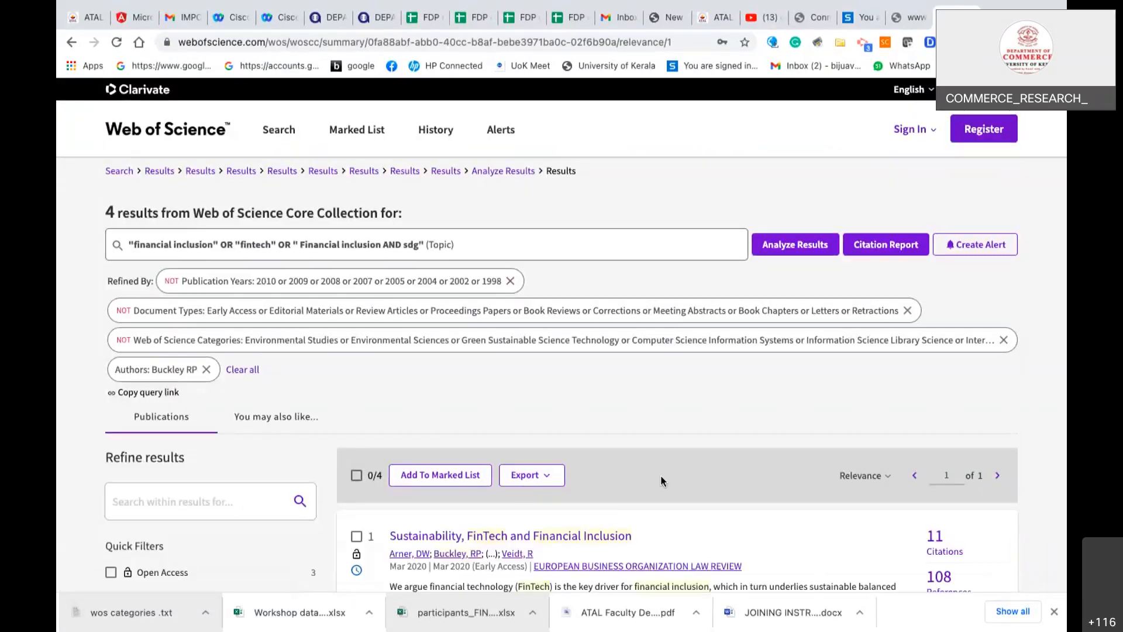
scroll(661, 475, down, 1)
scroll(661, 480, down, 3)
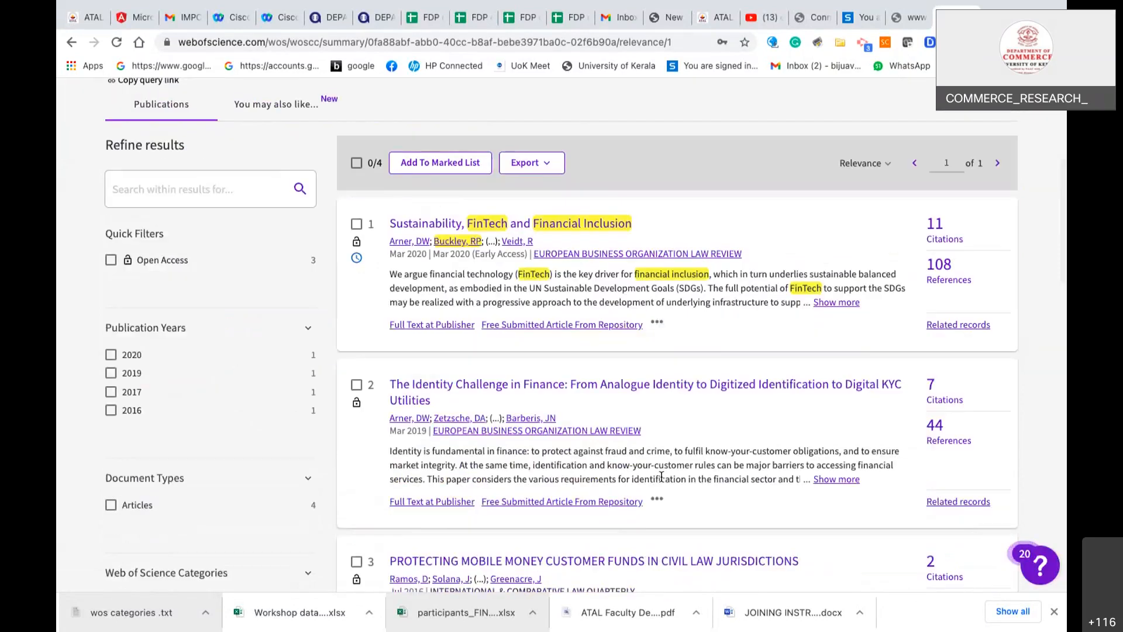
scroll(661, 479, up, 2)
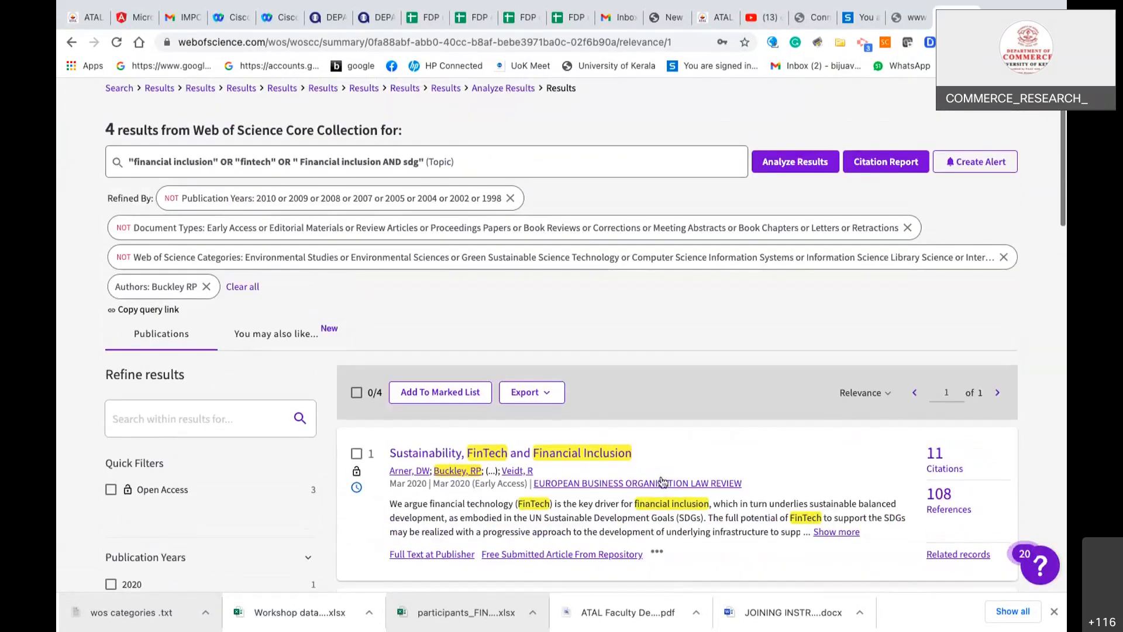
scroll(663, 481, down, 3)
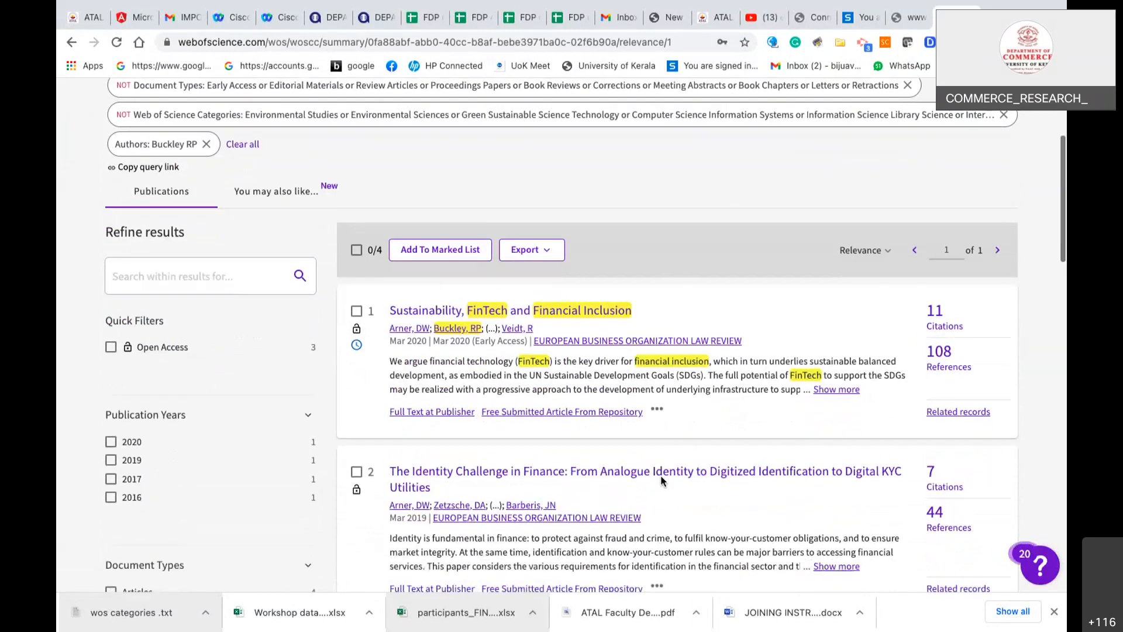
scroll(661, 481, down, 1)
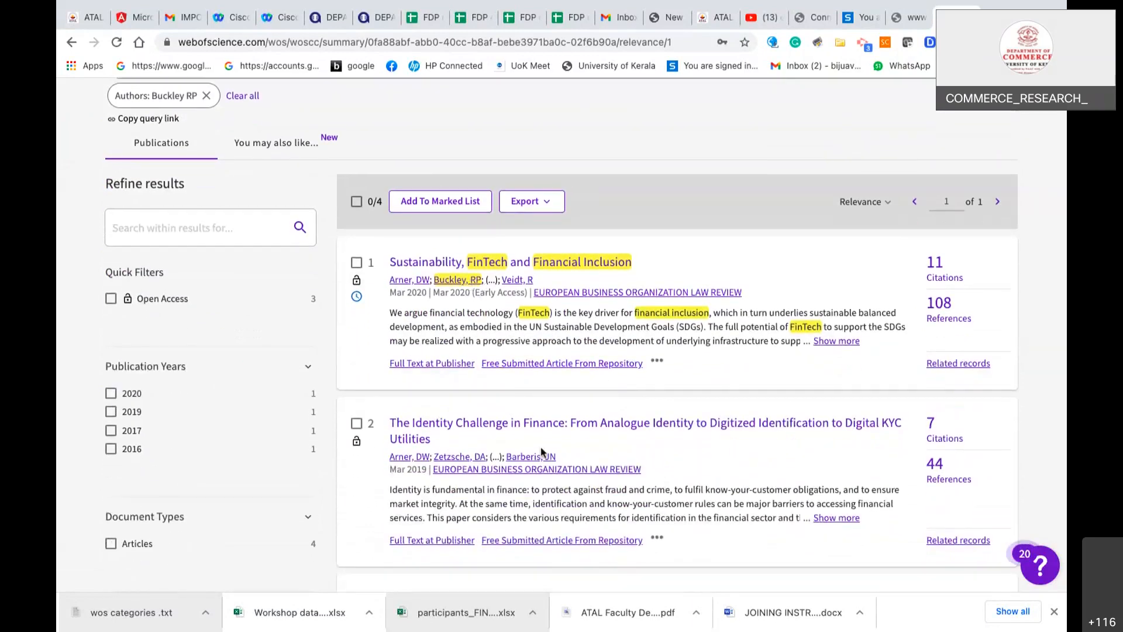
scroll(595, 448, down, 1)
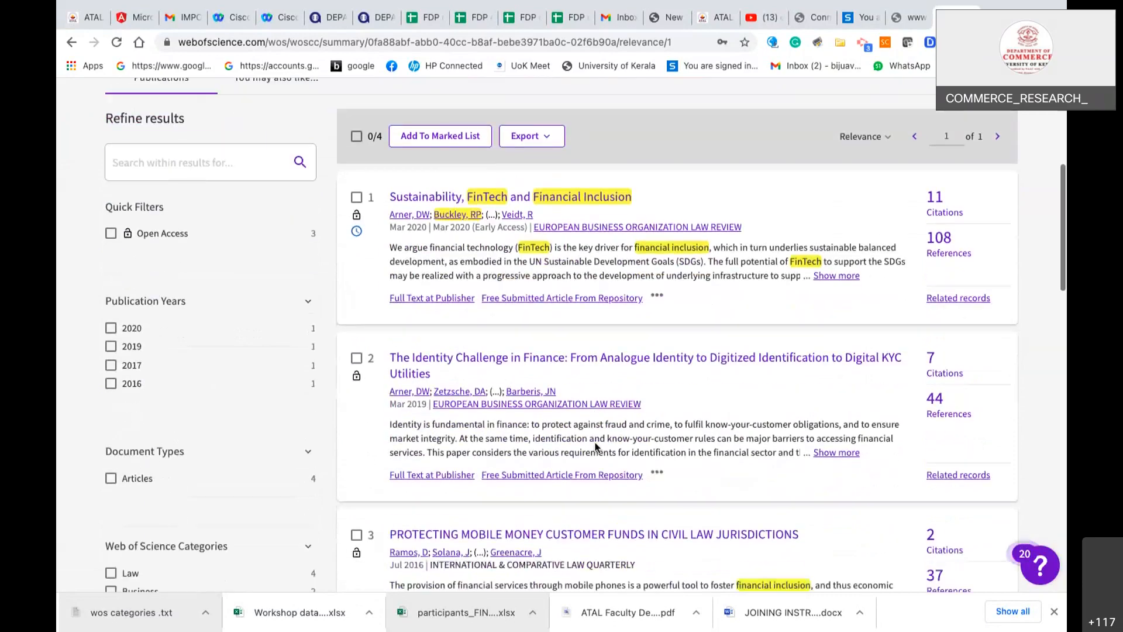
scroll(595, 442, down, 7)
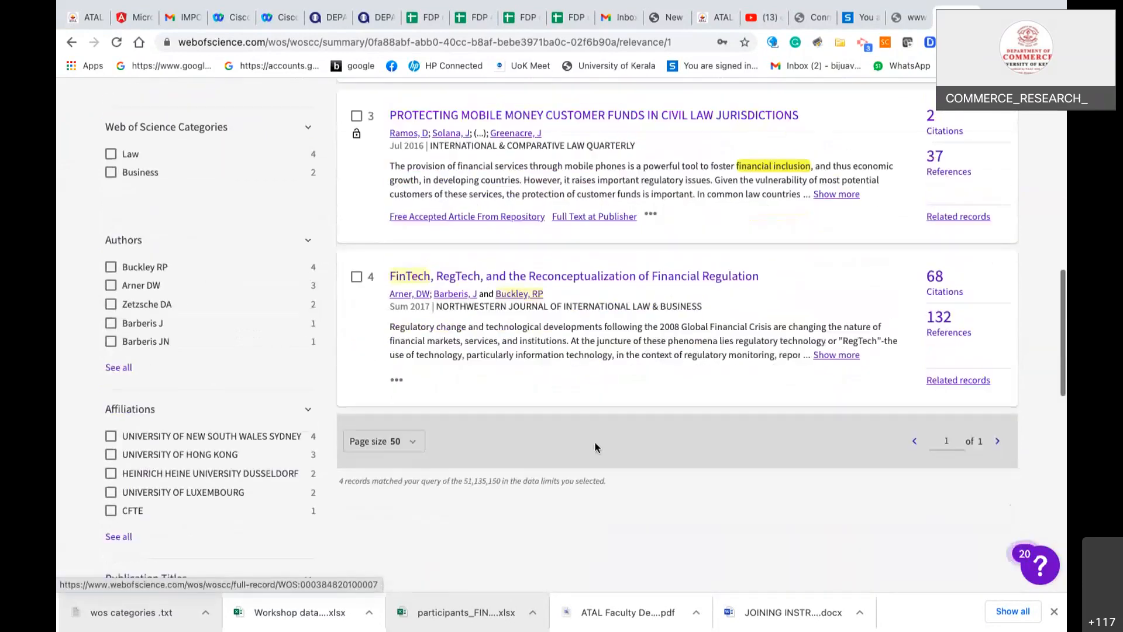
scroll(595, 443, up, 6)
scroll(595, 446, up, 2)
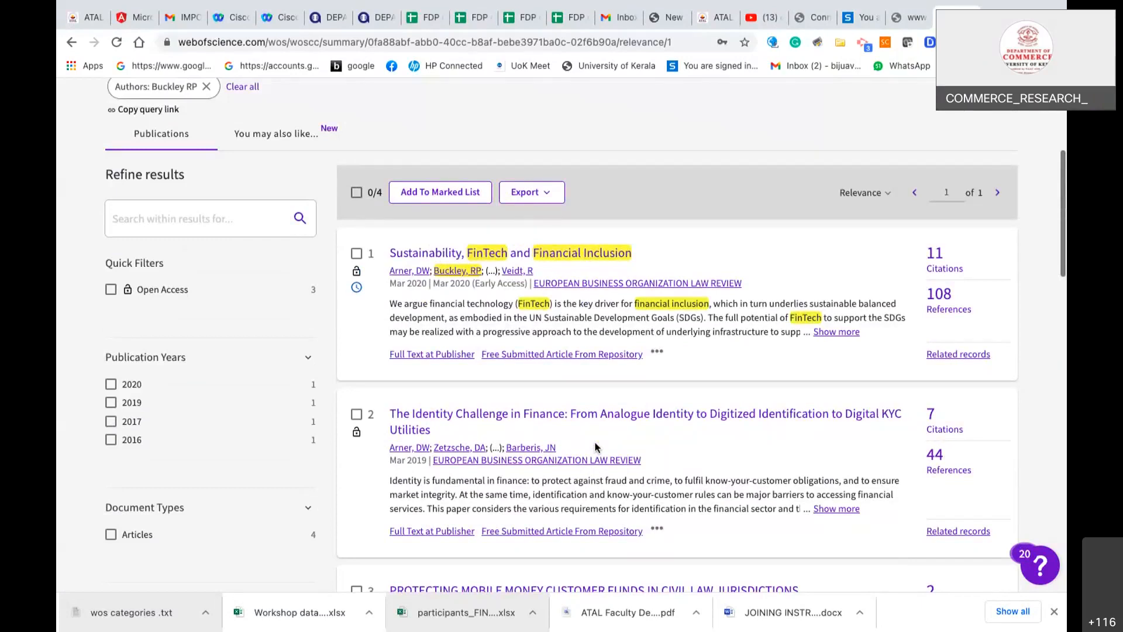
- Open the 'Sustainability, FinTech and Financial Inclusion' full record and its publisher full text
click(543, 263)
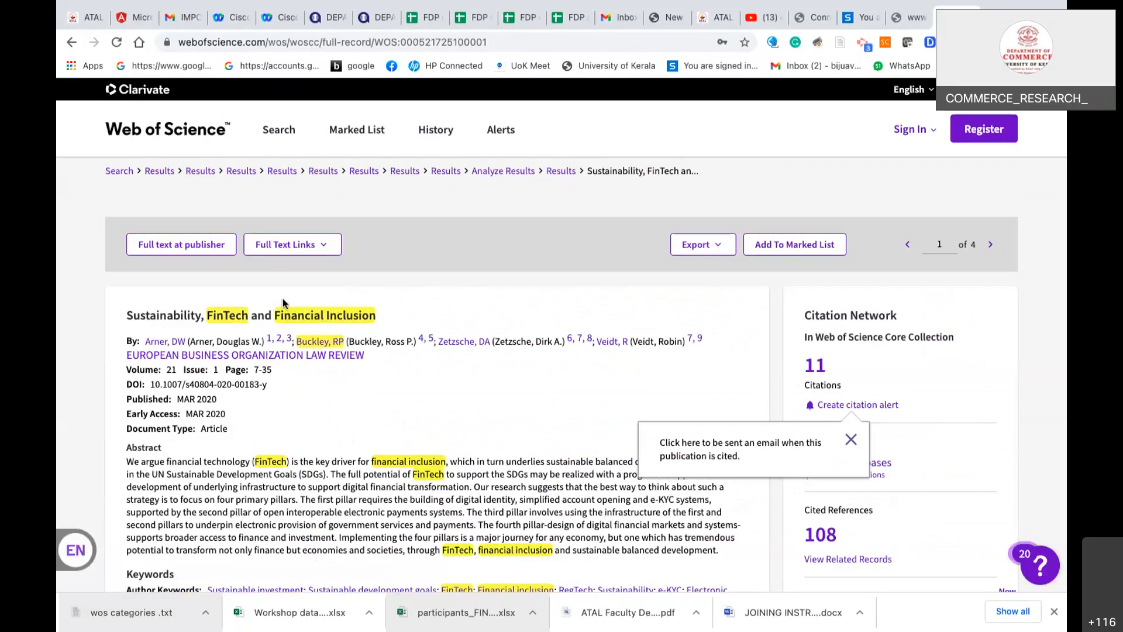
click(205, 250)
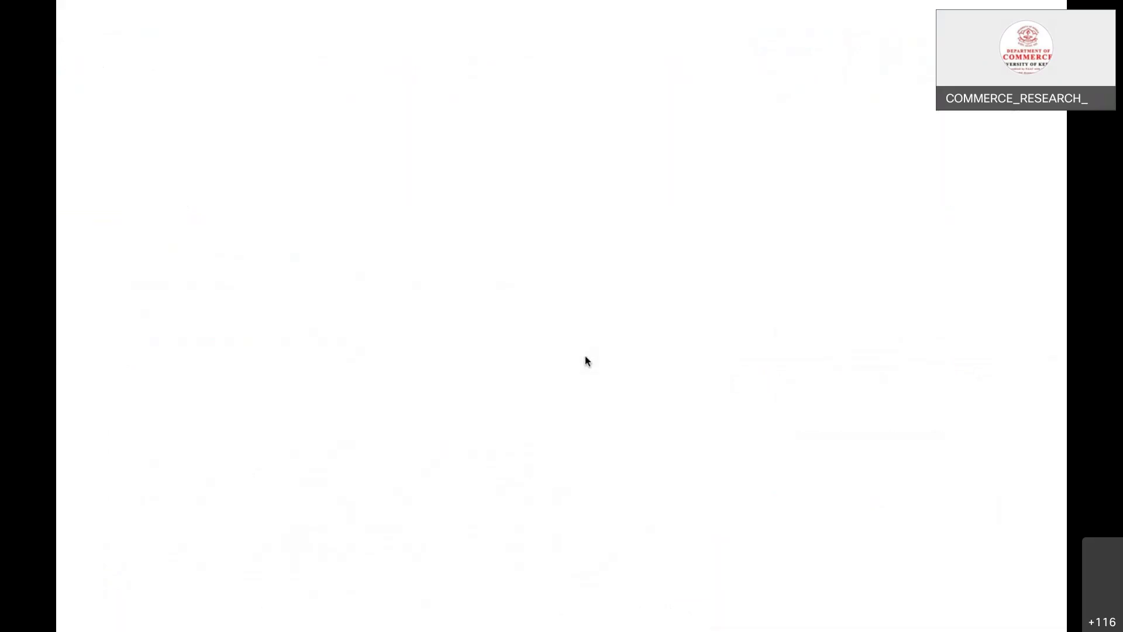
- Exit Chrome full screen and return to the Web of Science full-record tab
mouse_move(343, 2)
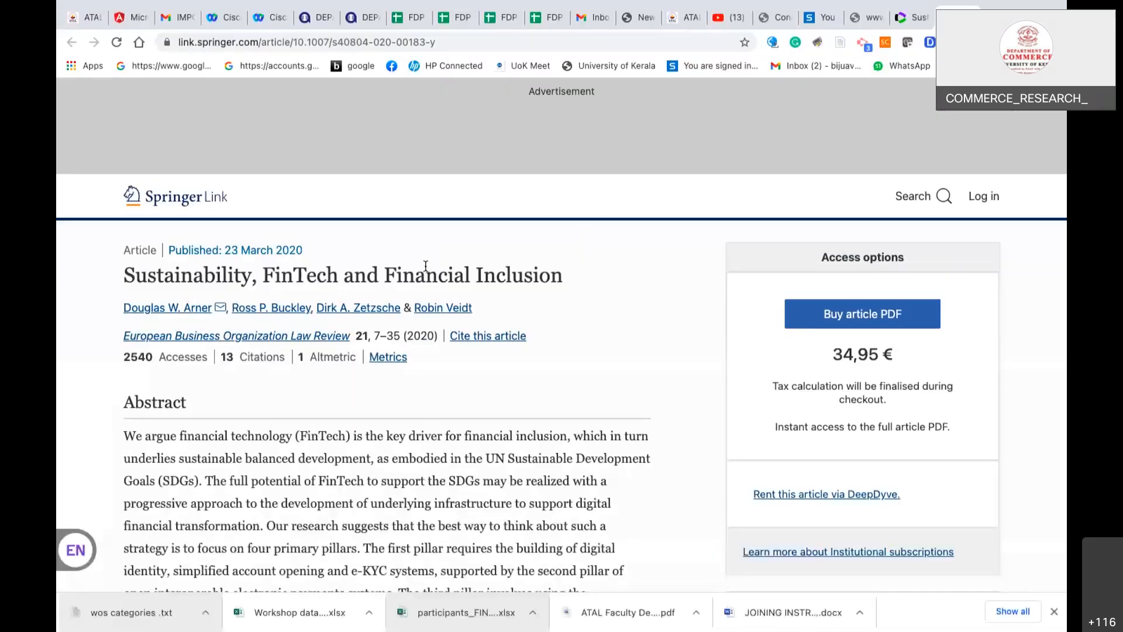
mouse_move(99, 10)
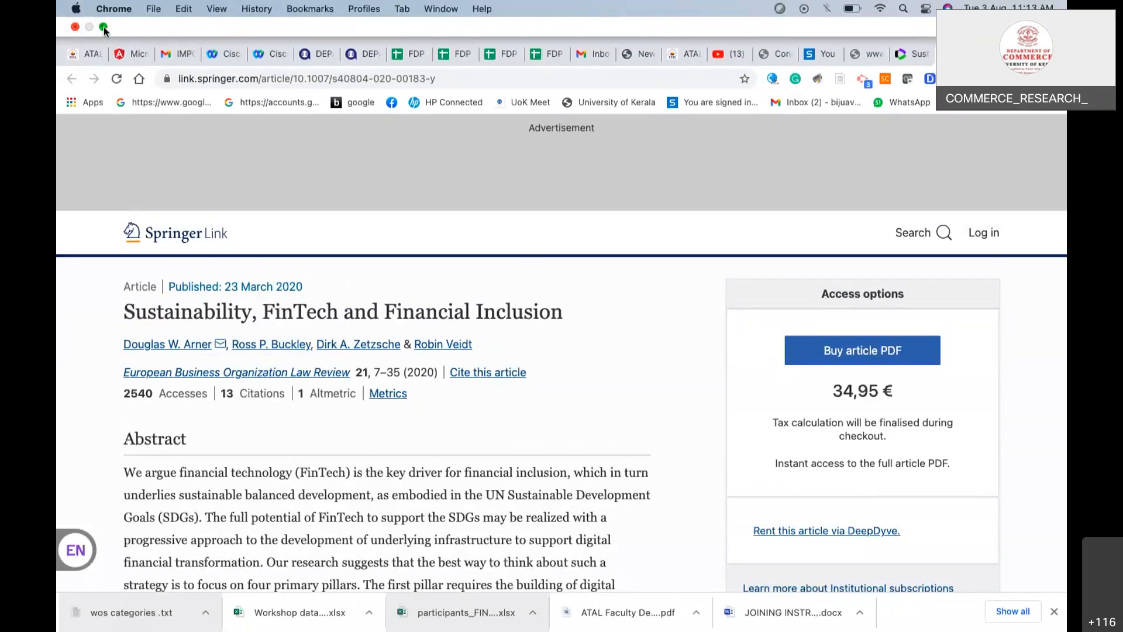
click(104, 28)
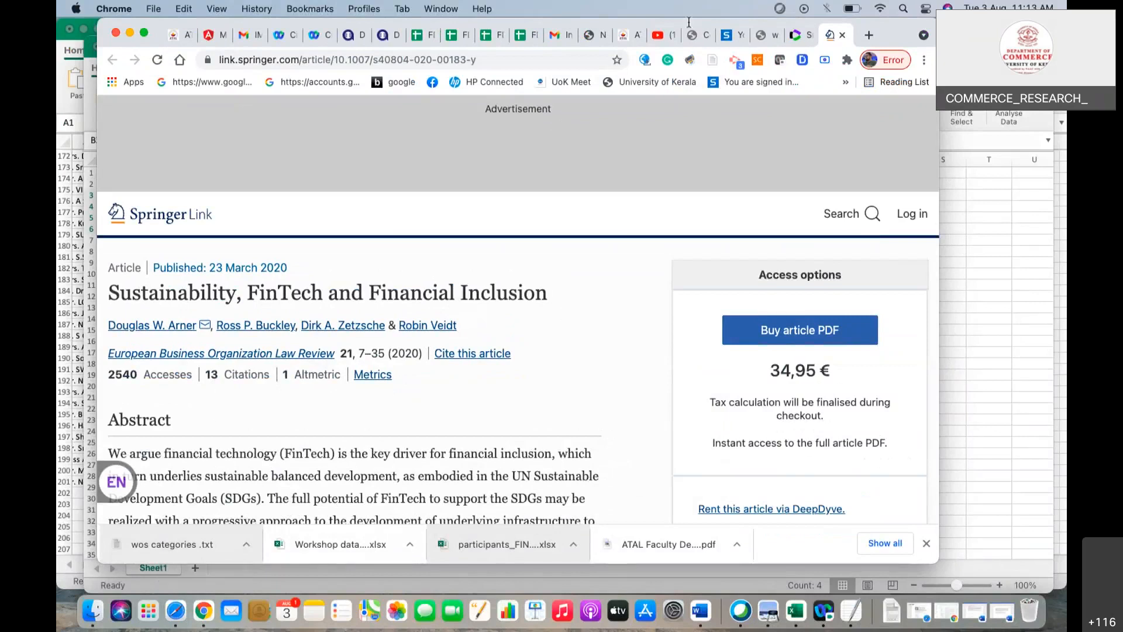
click(796, 35)
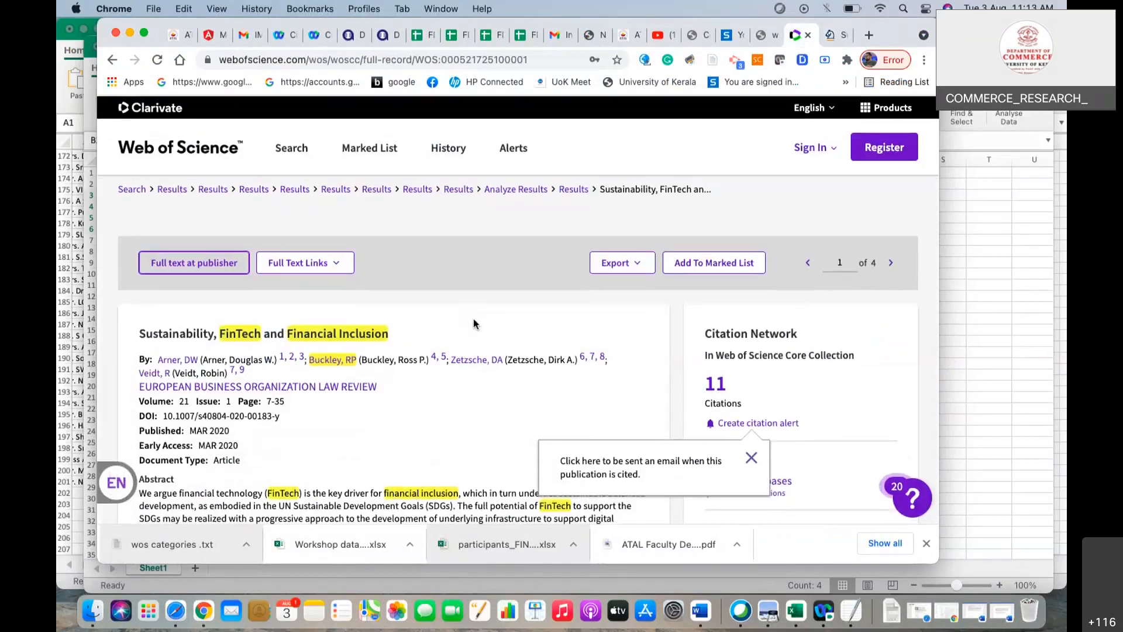
- Go back and chart results by Publication Titles, reading journal counts like World Development (17)
click(112, 61)
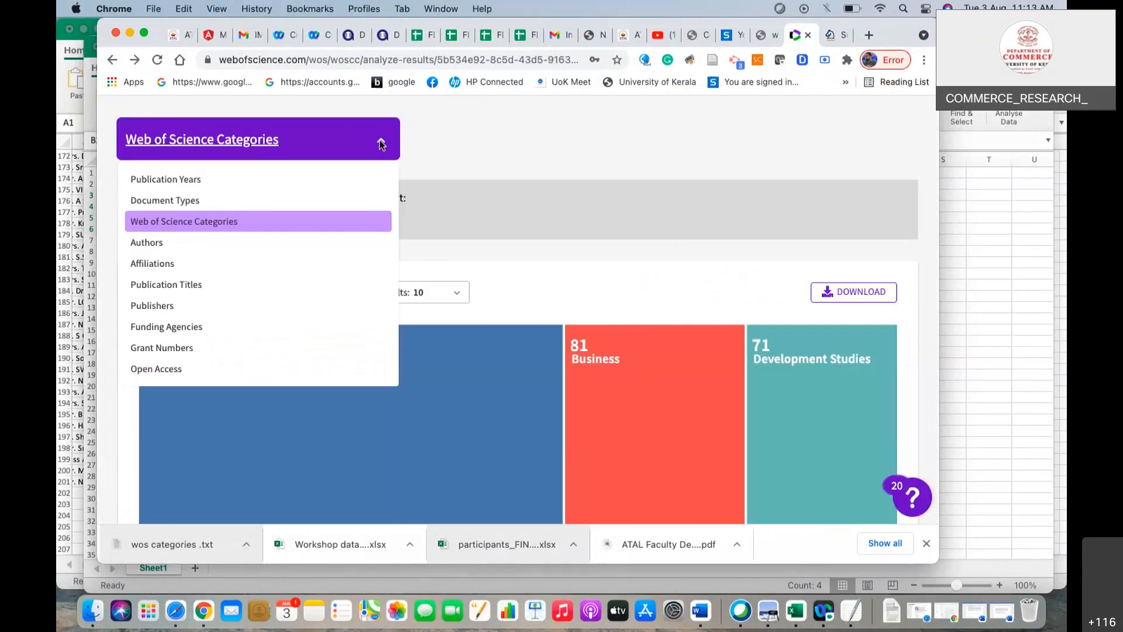
click(275, 284)
scroll(284, 412, down, 5)
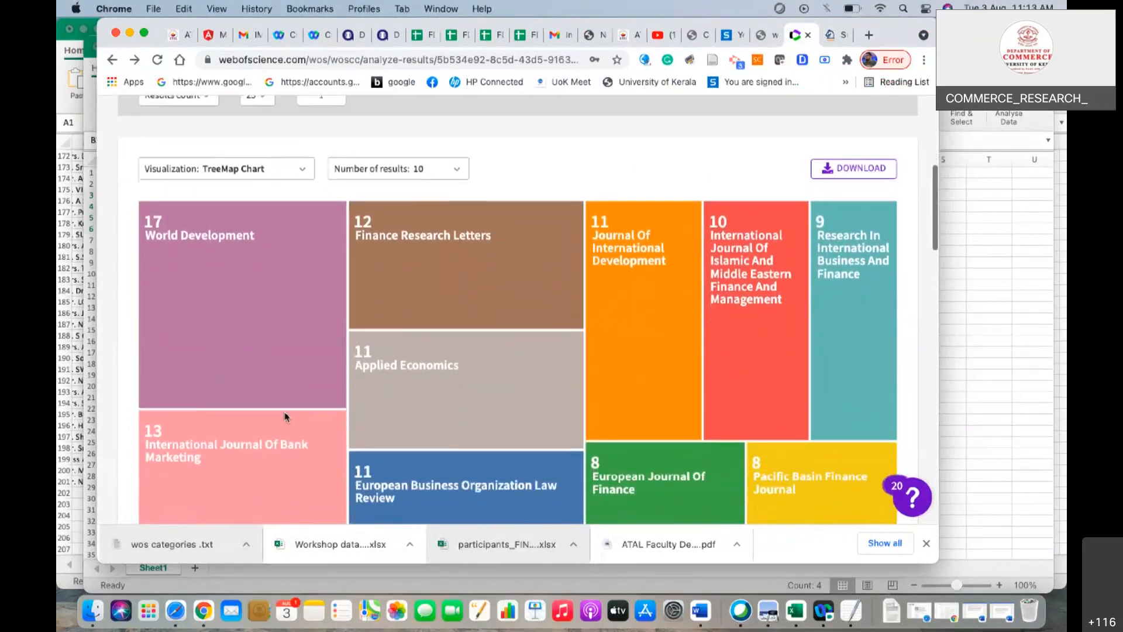
scroll(285, 416, down, 2)
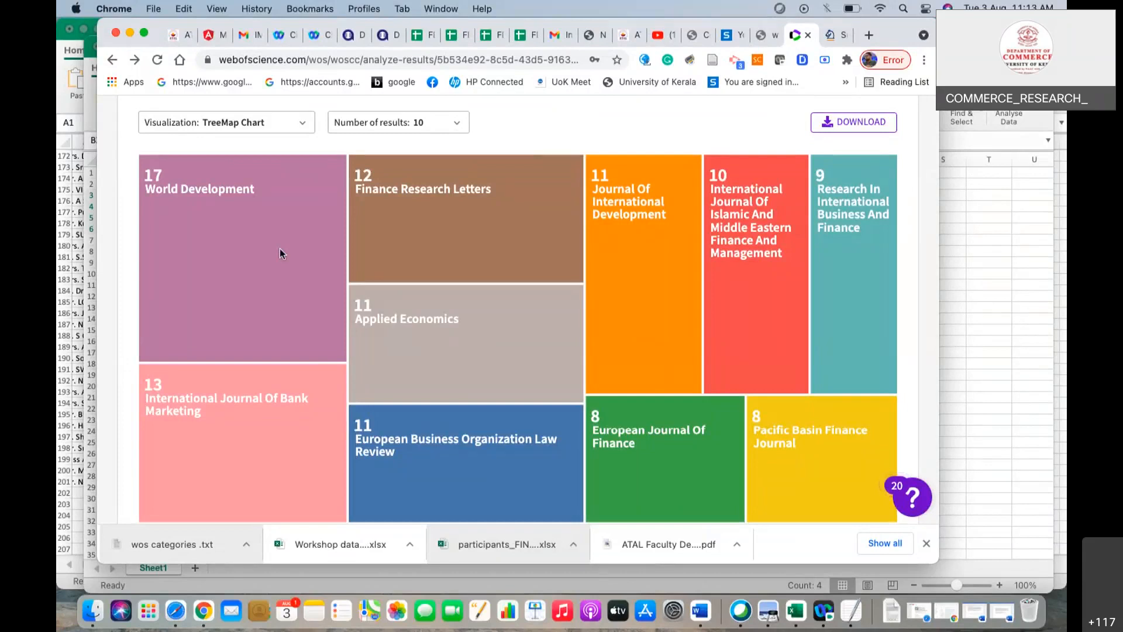
mouse_move(431, 184)
mouse_move(477, 307)
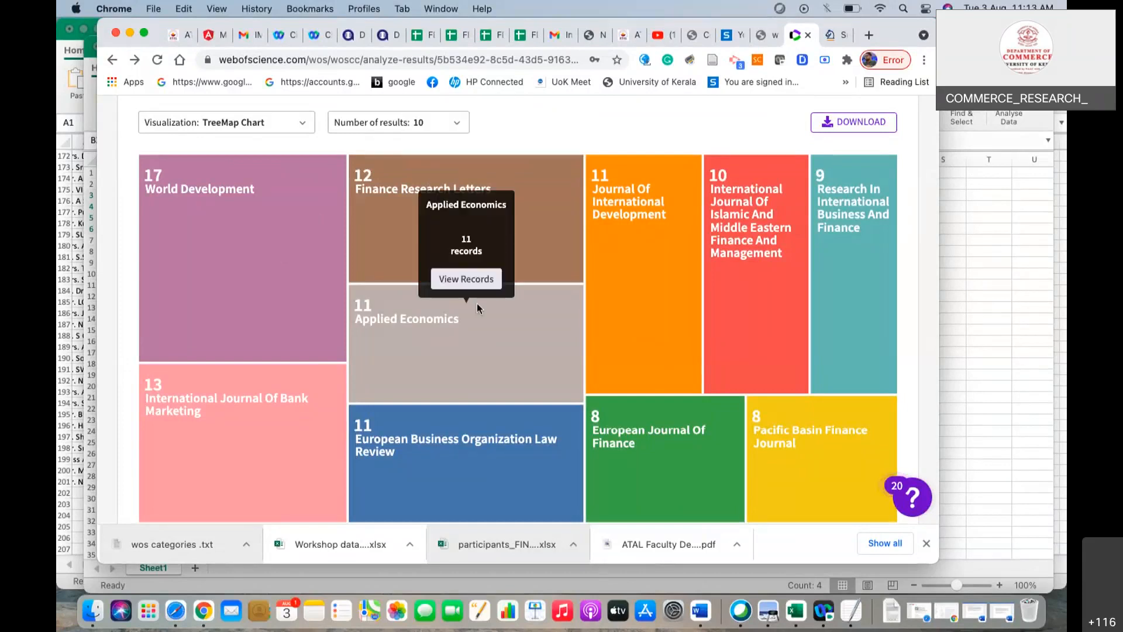
scroll(491, 355, down, 2)
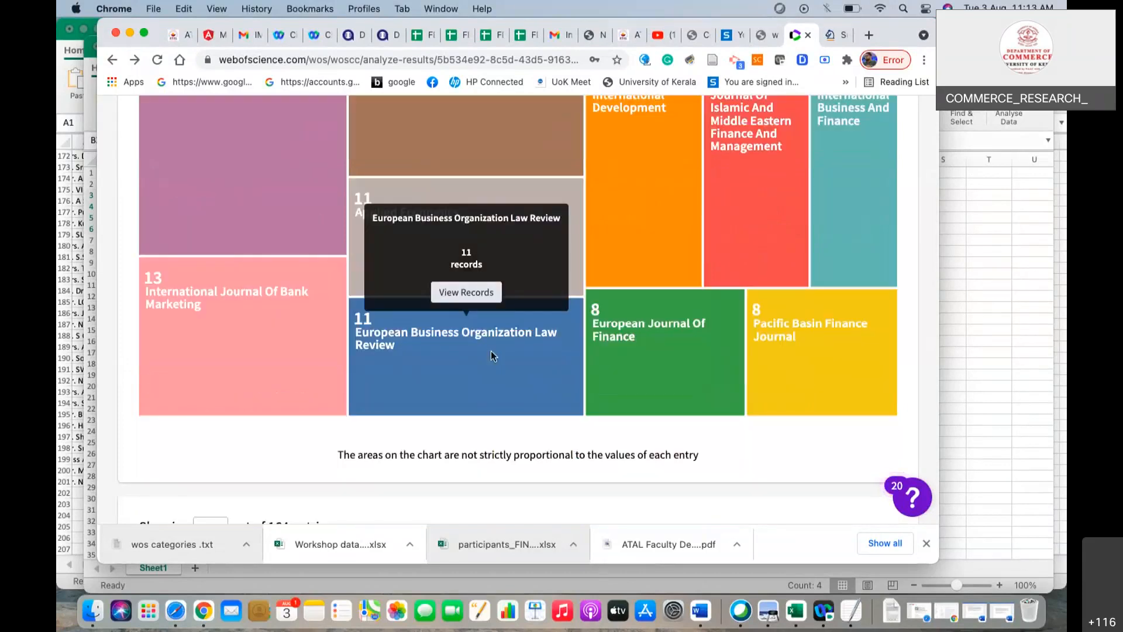
scroll(490, 351, up, 2)
mouse_move(655, 209)
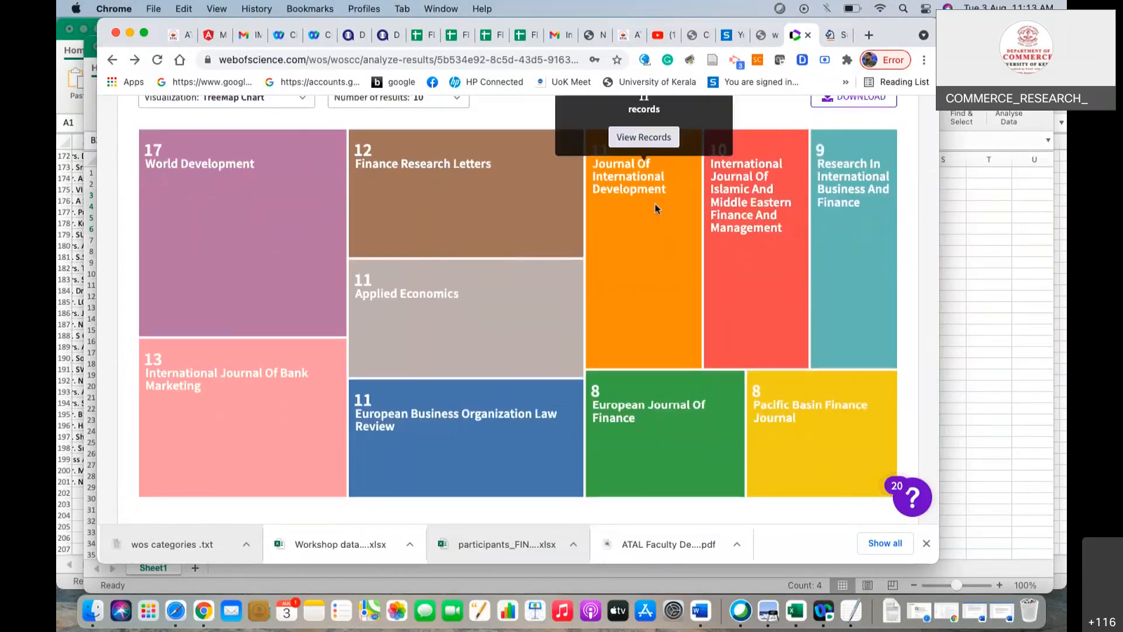
mouse_move(655, 404)
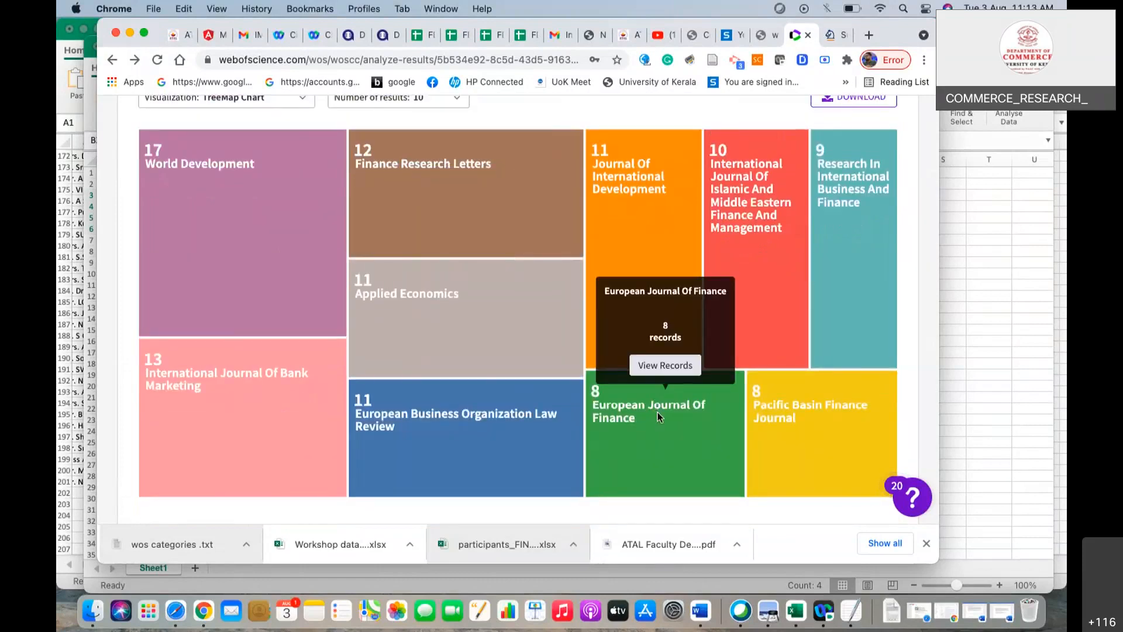
mouse_move(250, 143)
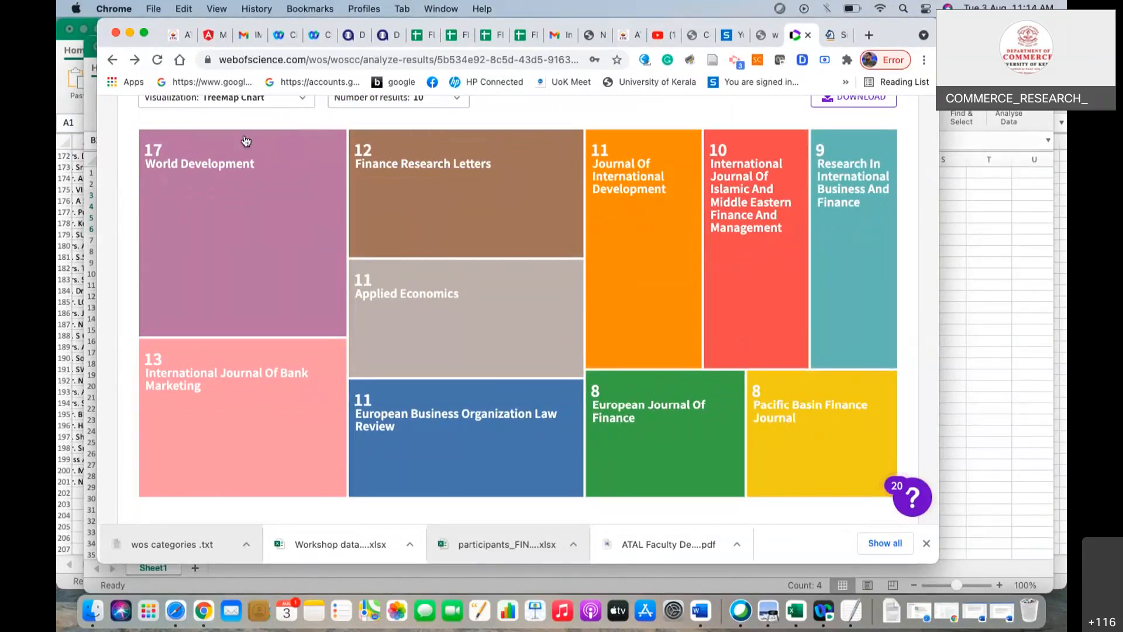
- Open the 17 World Development records and scroll through them
click(244, 134)
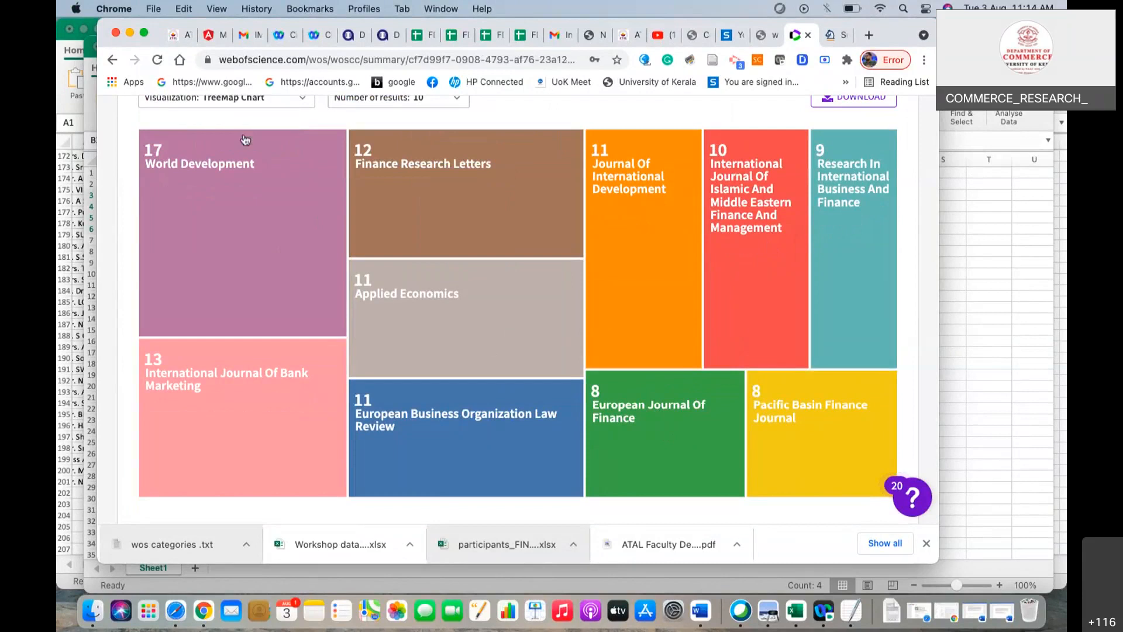
scroll(518, 409, down, 4)
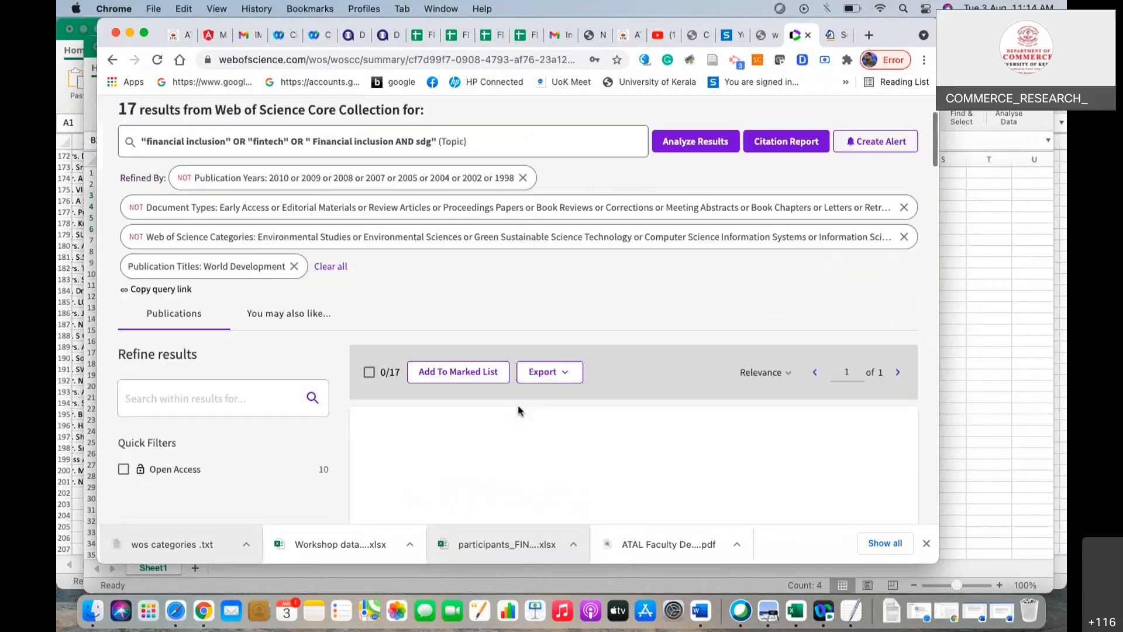
scroll(518, 409, down, 2)
scroll(519, 406, down, 1)
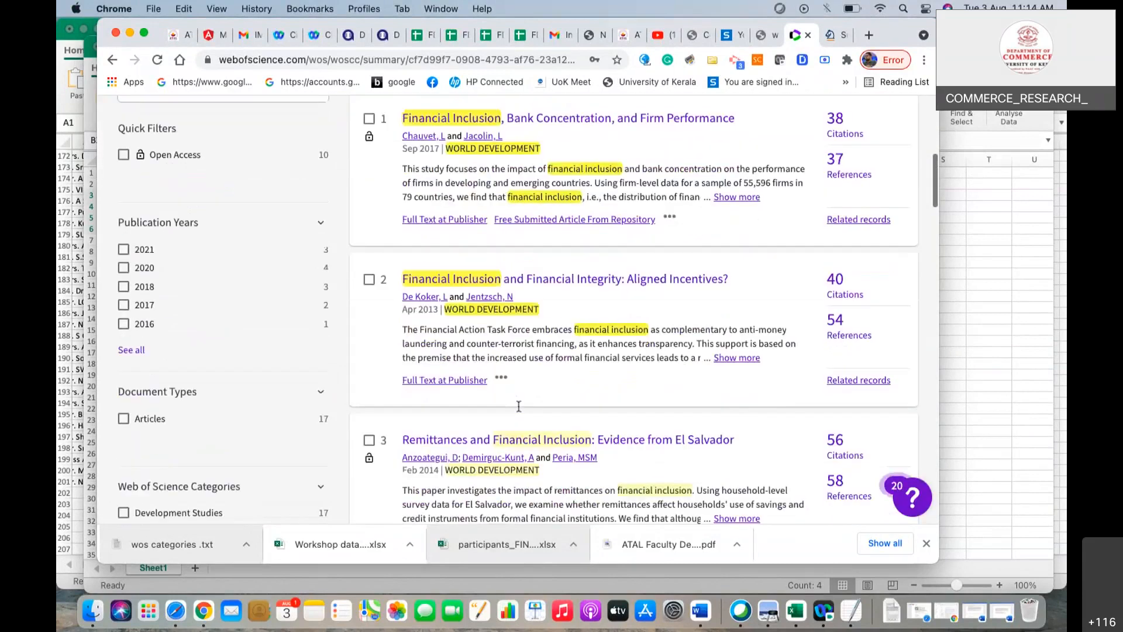
scroll(518, 406, down, 10)
scroll(518, 409, up, 3)
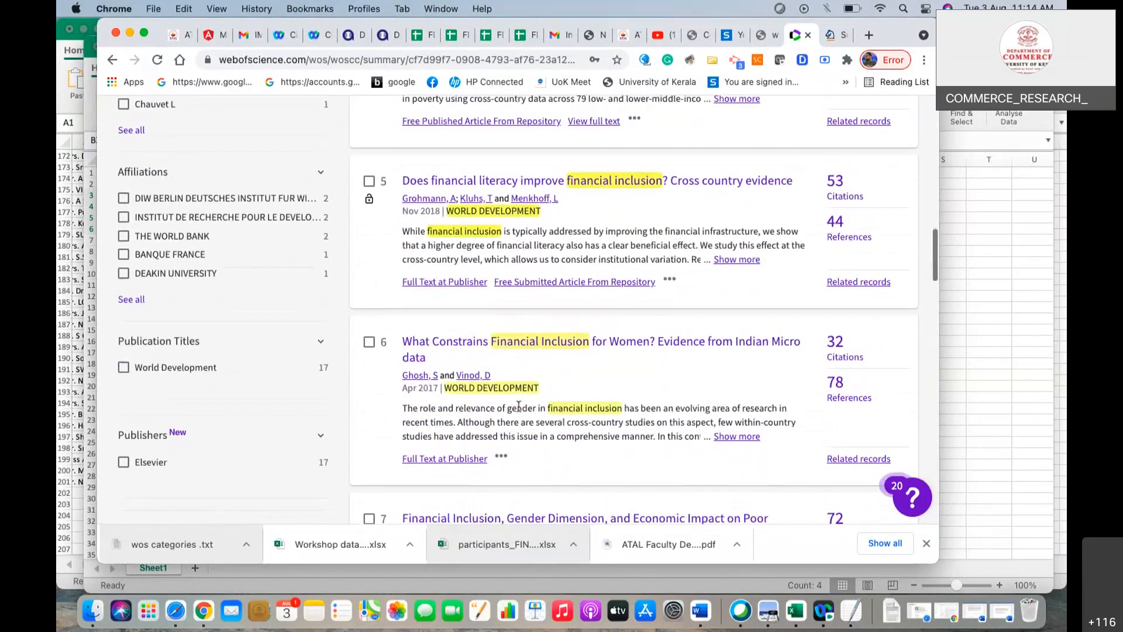
scroll(518, 410, up, 10)
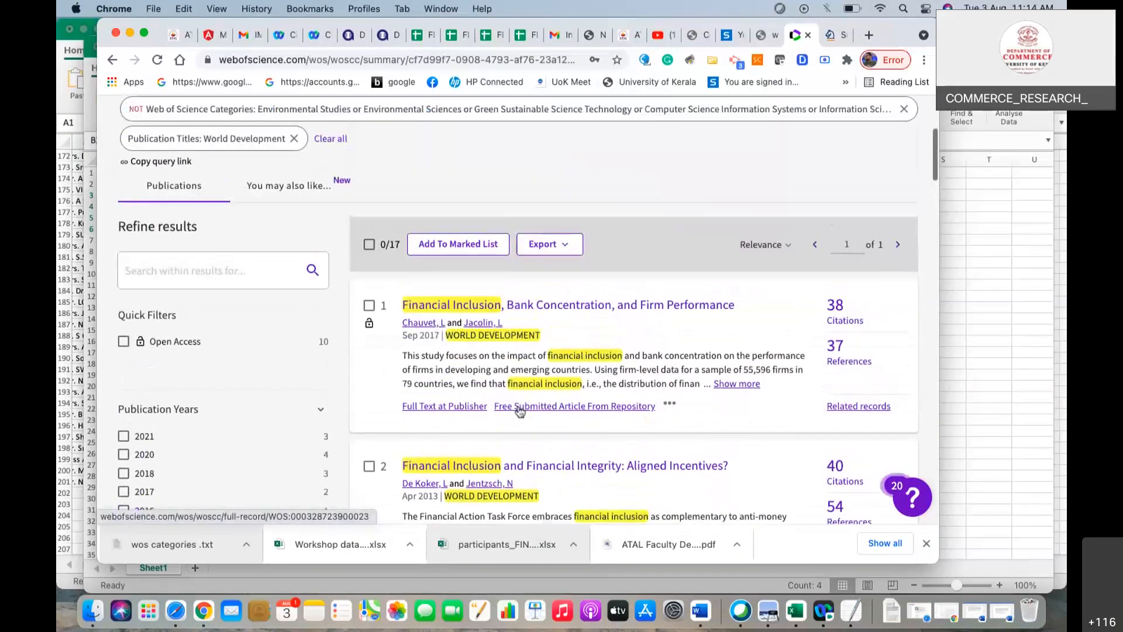
- Set up an RIS export of records 1 to 16 with Full Record content
click(553, 249)
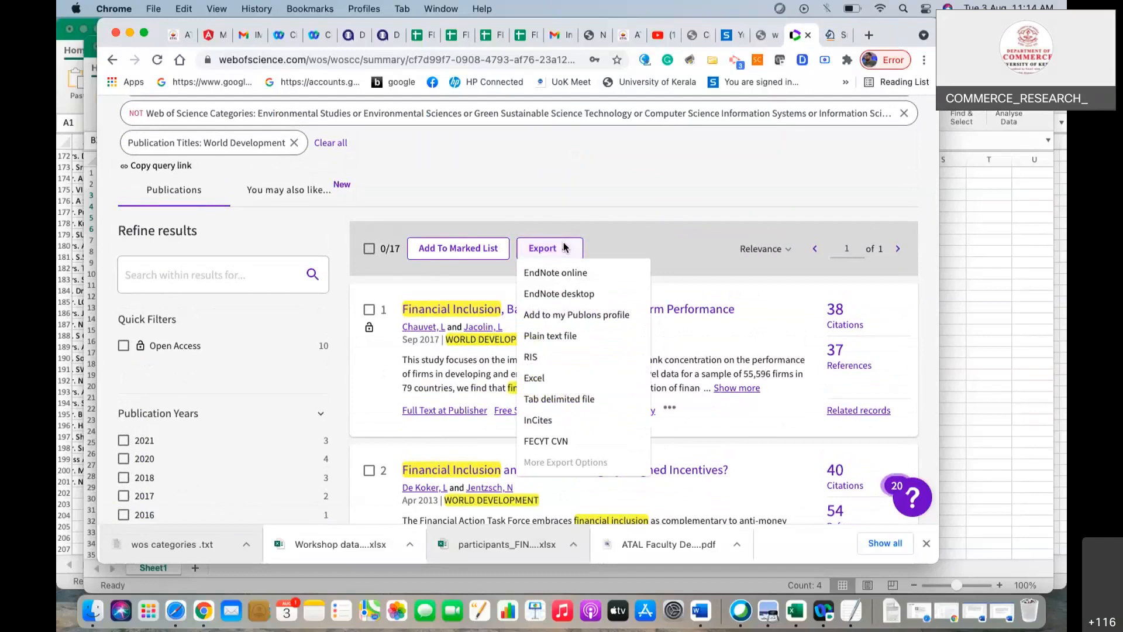
click(546, 359)
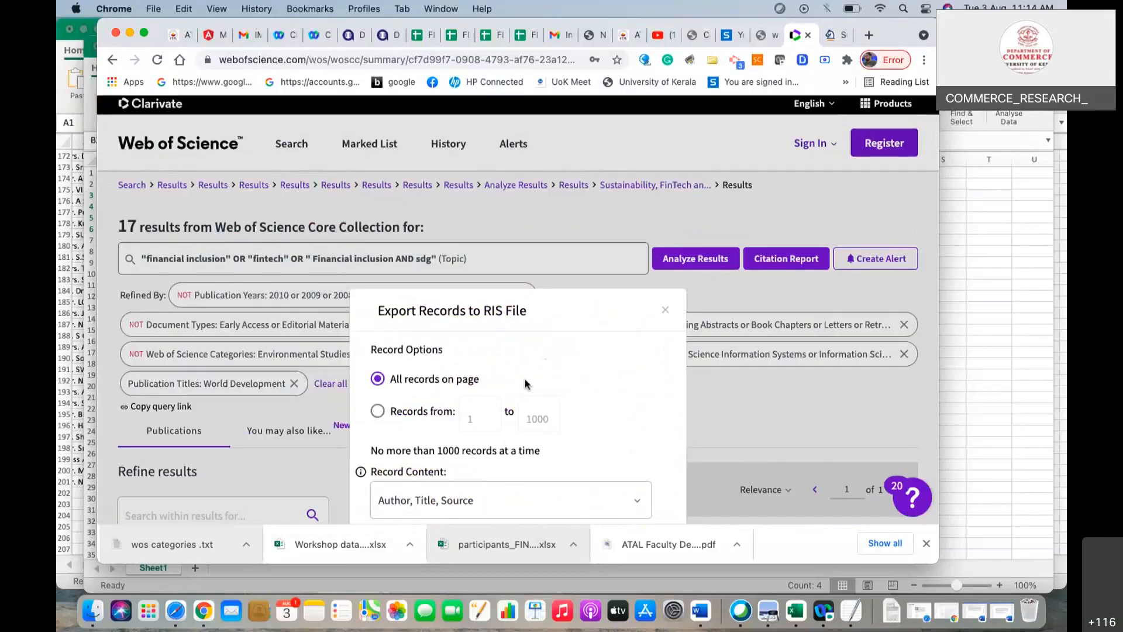
click(377, 411)
click(548, 418)
key(BackSpace)
key(BackSpace)
key(BackSpace)
key(BackSpace)
text(16)
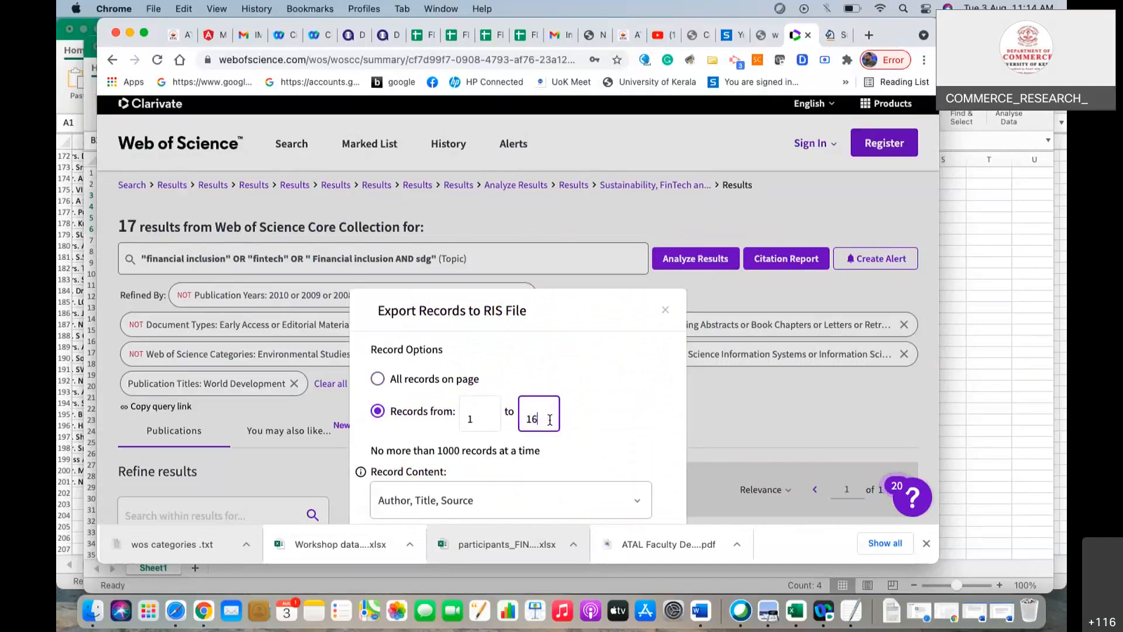
scroll(615, 430, down, 3)
click(637, 398)
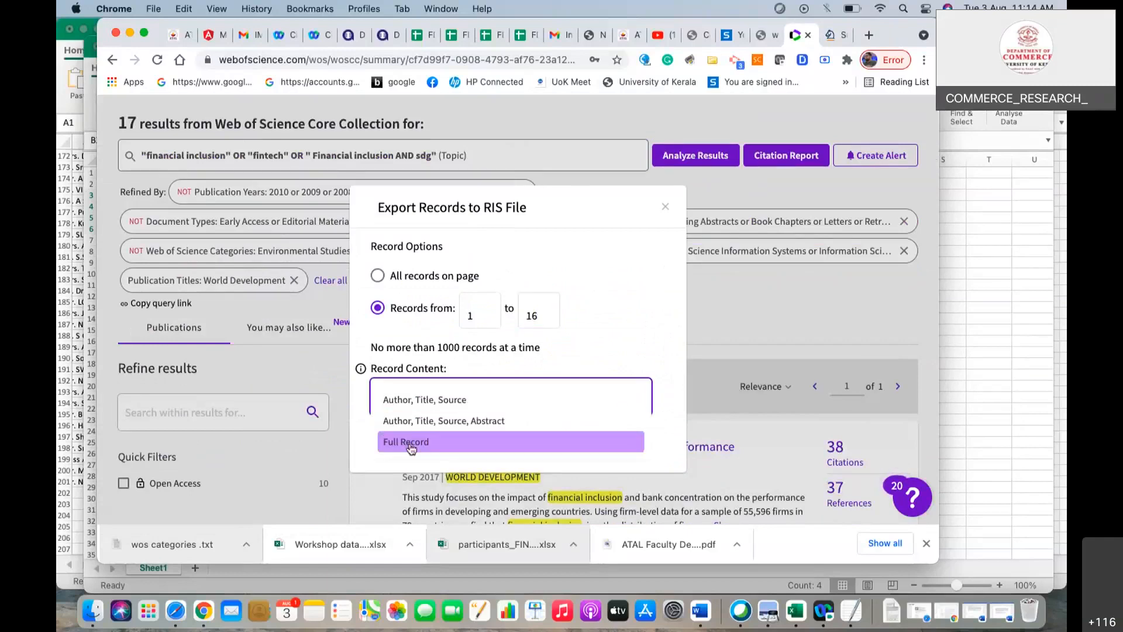
click(405, 446)
- Save the export as 'atal workshop ris' in the atal workshop folder
click(400, 446)
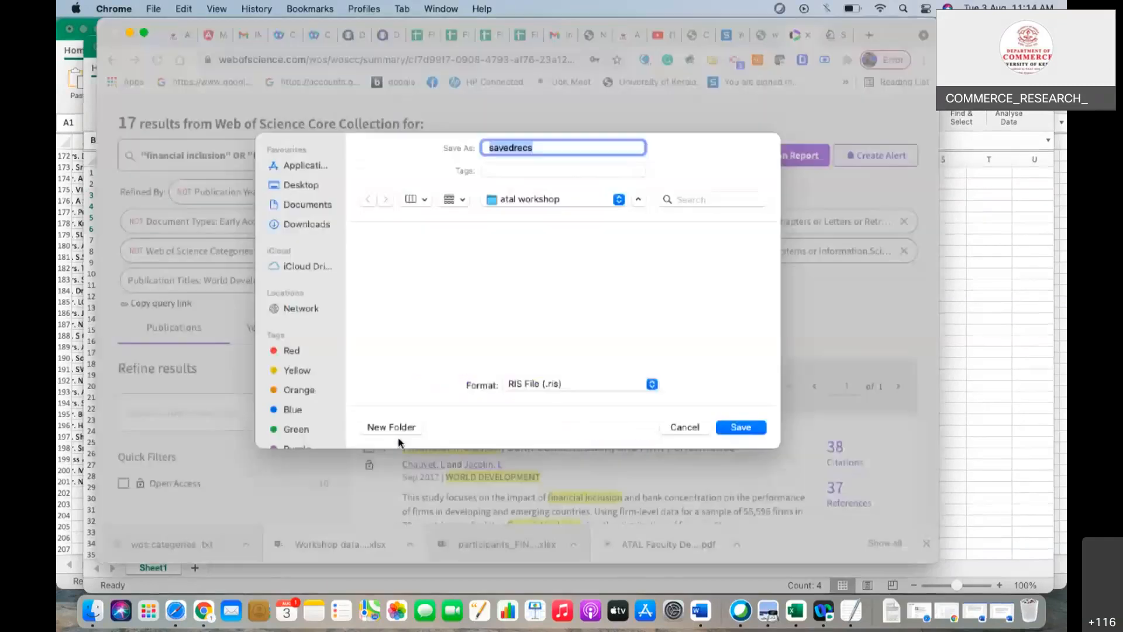
text(atal)
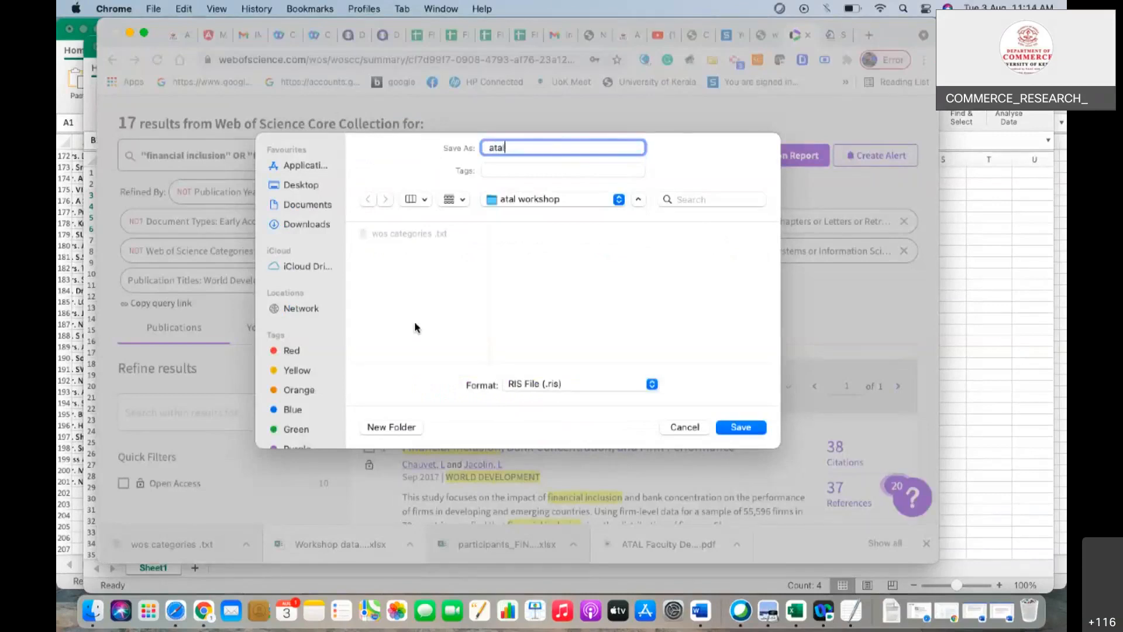
text( workshop)
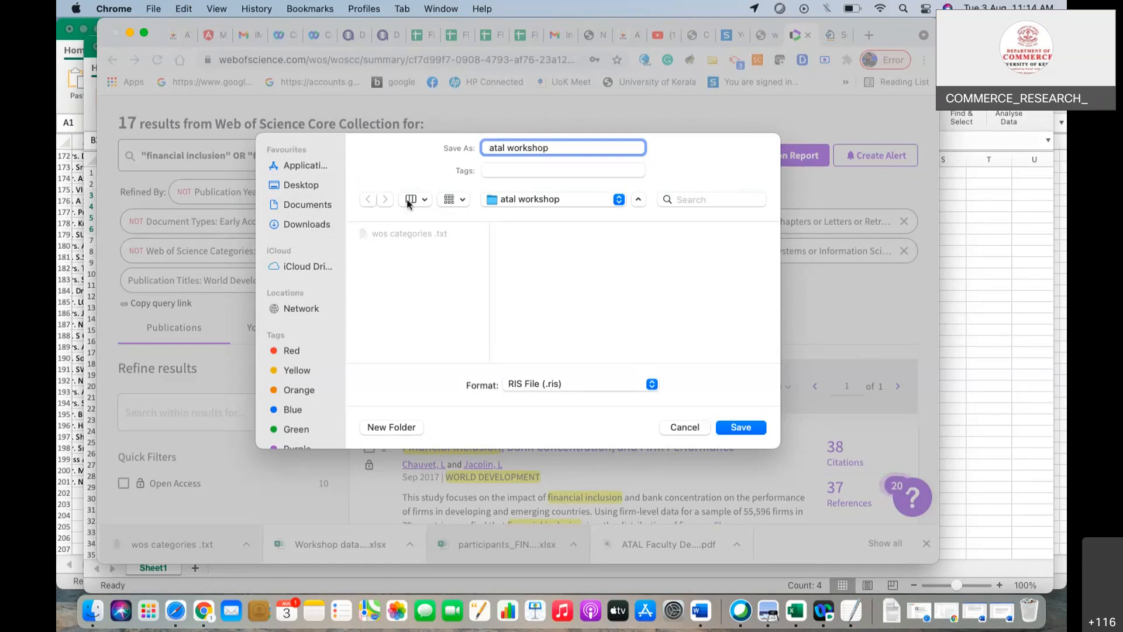
click(494, 202)
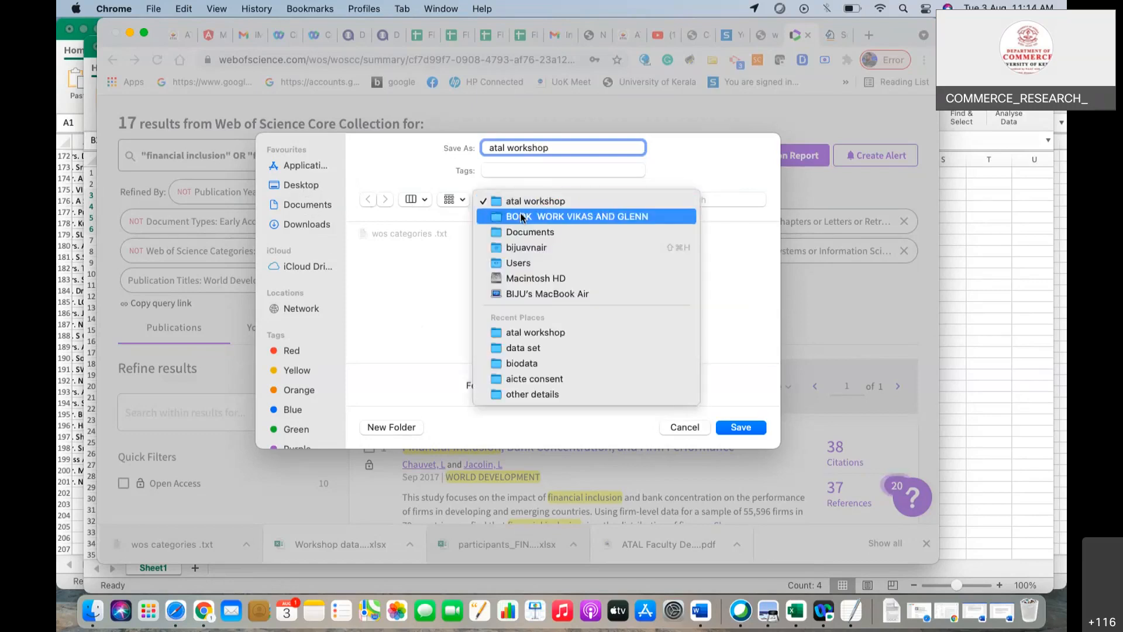
click(522, 201)
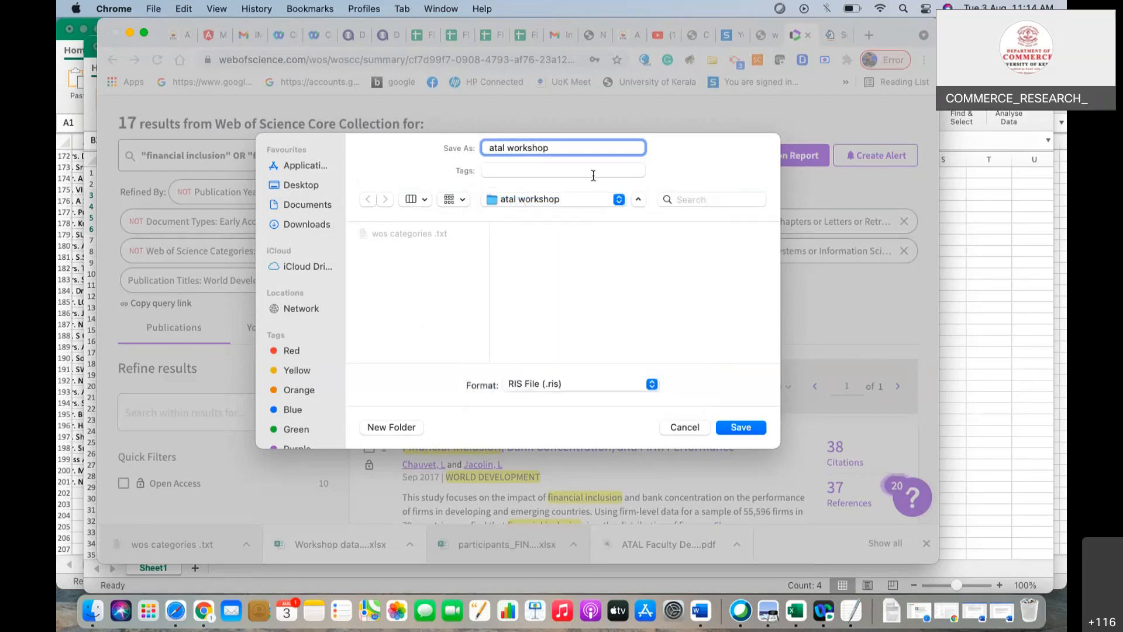
text(ris)
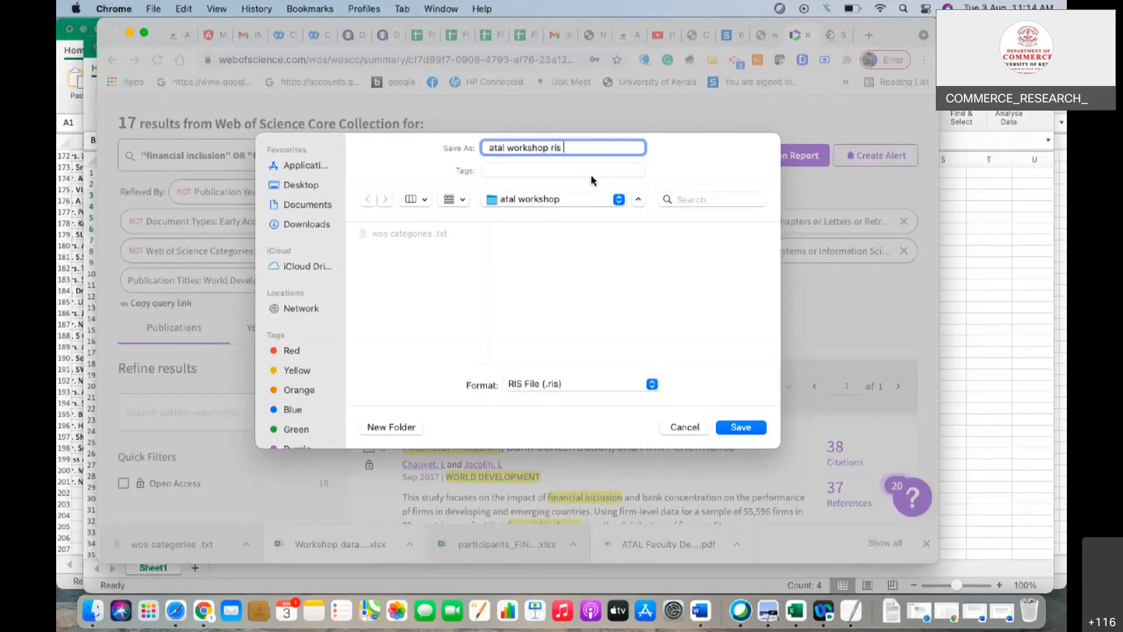
click(748, 429)
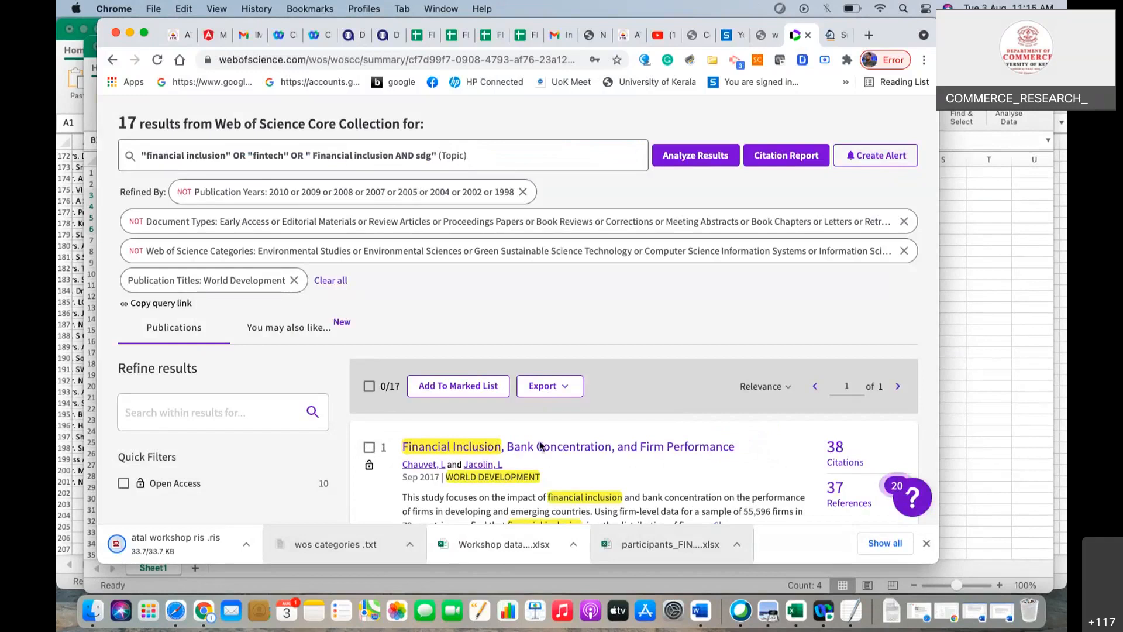
- Search Spotlight for 'men' and launch Mendeley Desktop
click(904, 10)
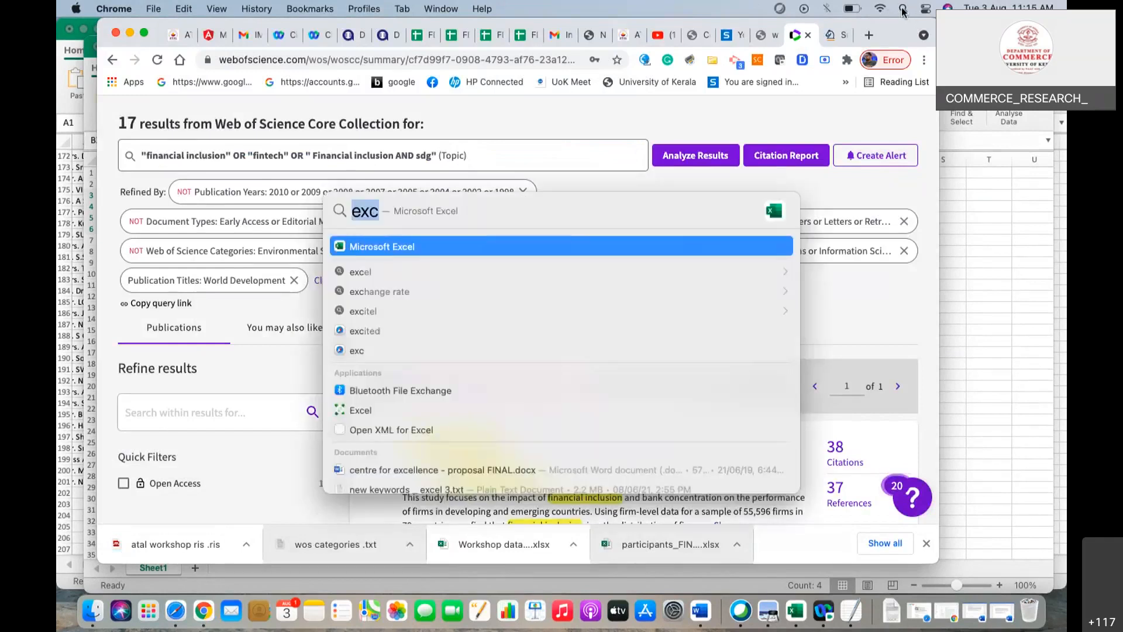
click(904, 11)
click(904, 10)
text(men)
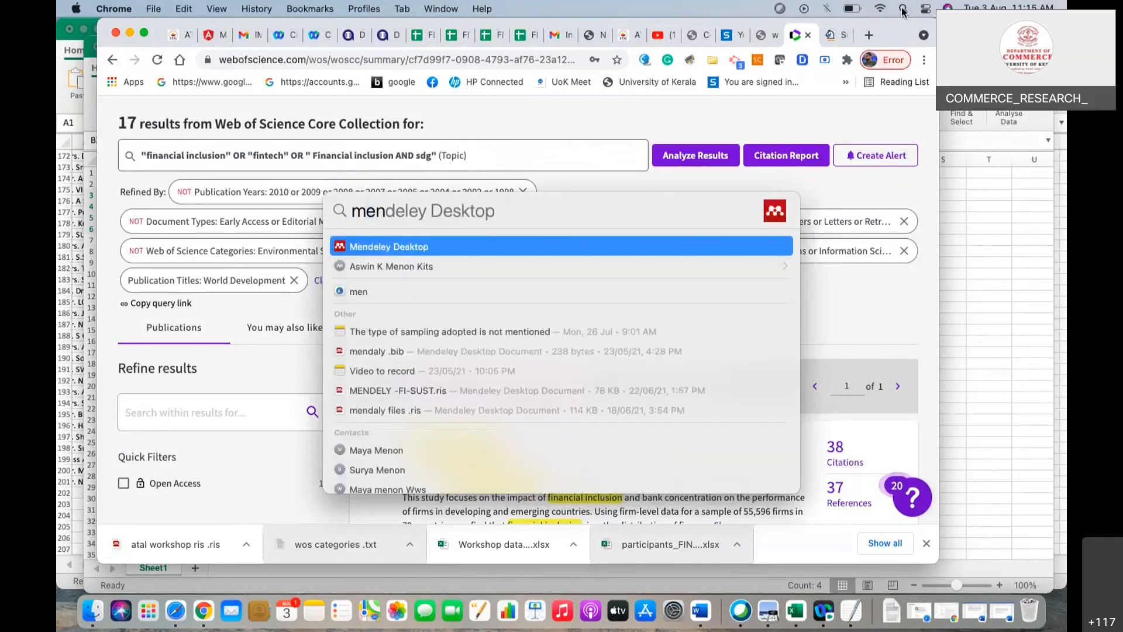
click(507, 246)
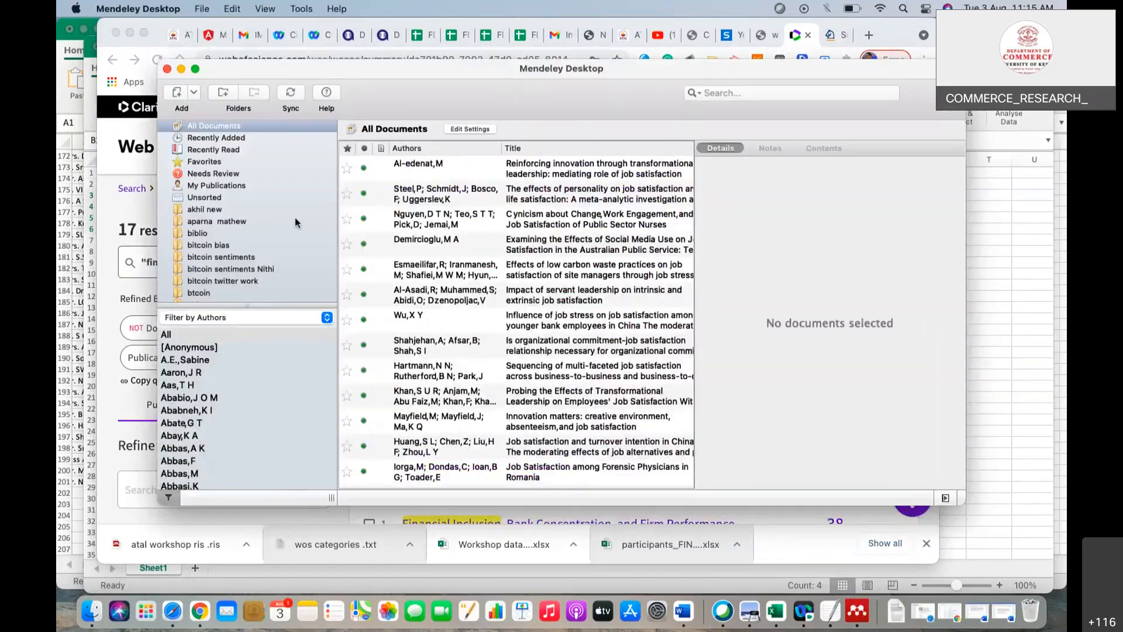
- Create a new Mendeley collection folder named 'ris file'
scroll(270, 259, down, 10)
scroll(270, 259, up, 2)
click(205, 193)
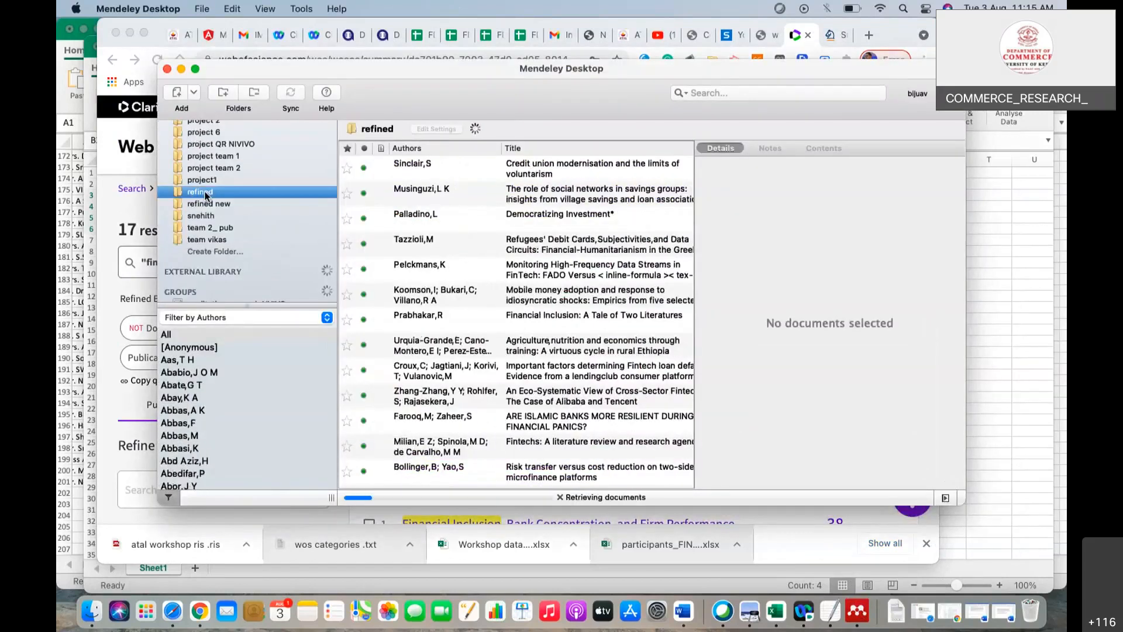
scroll(207, 205, down, 2)
click(209, 220)
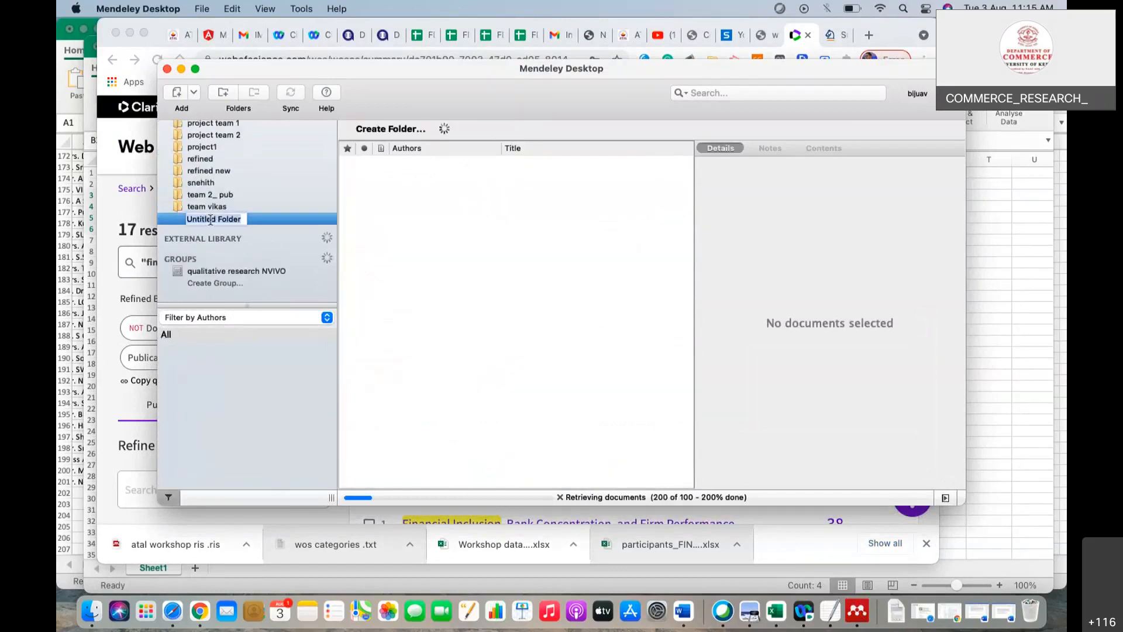
text(ris)
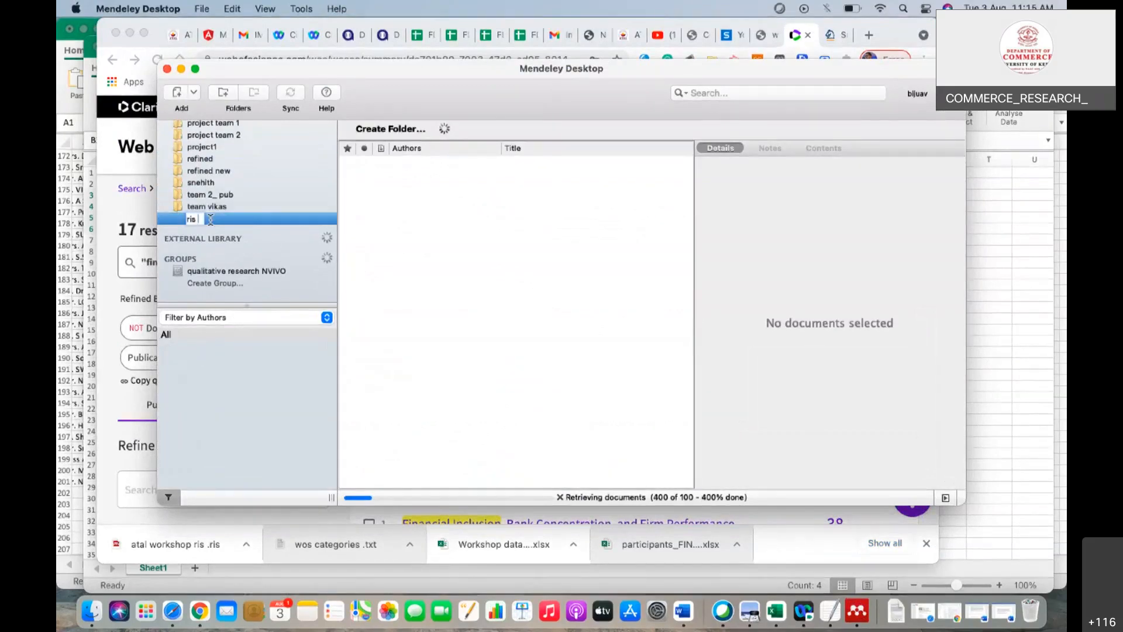
text( file)
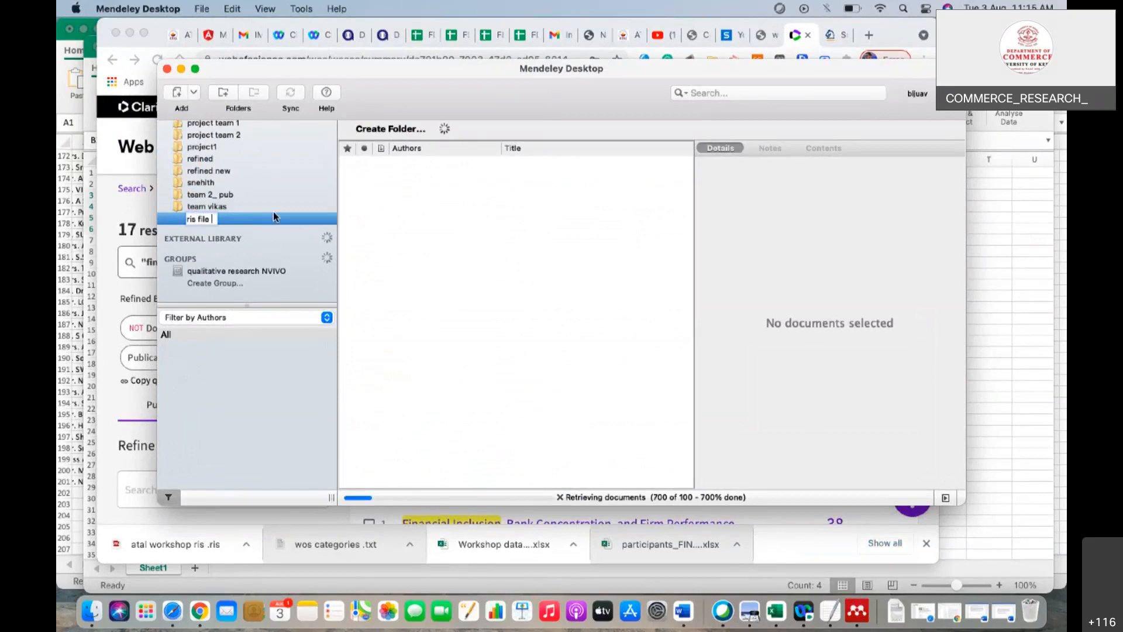
key(Return)
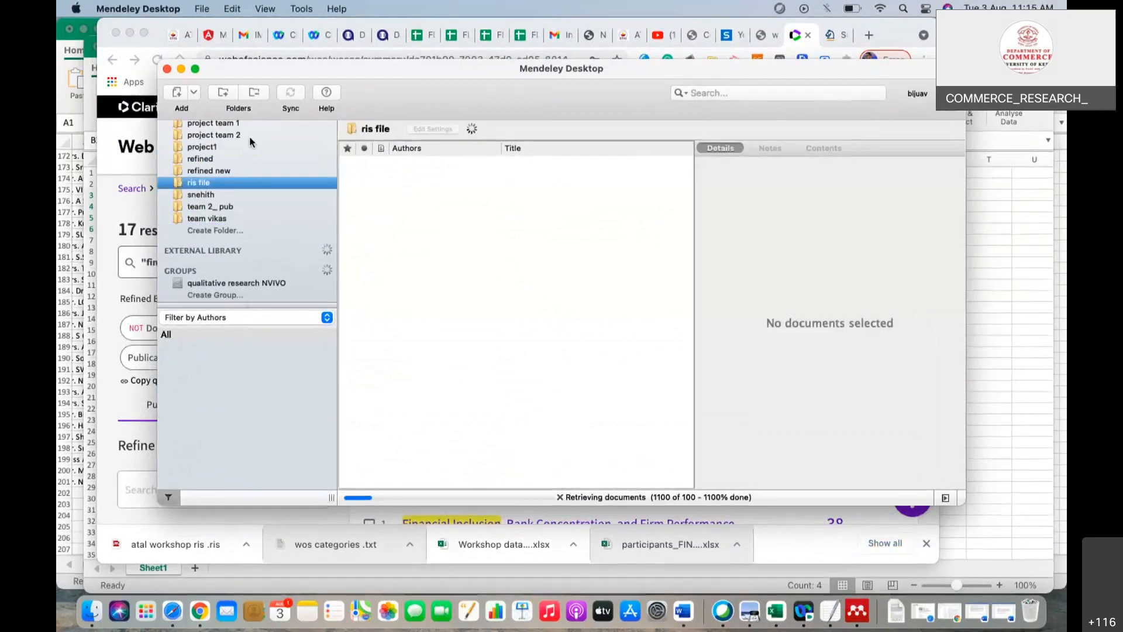
- Import 'atal workshop ris .ris' from Documents > atal workshop into the folder
click(179, 95)
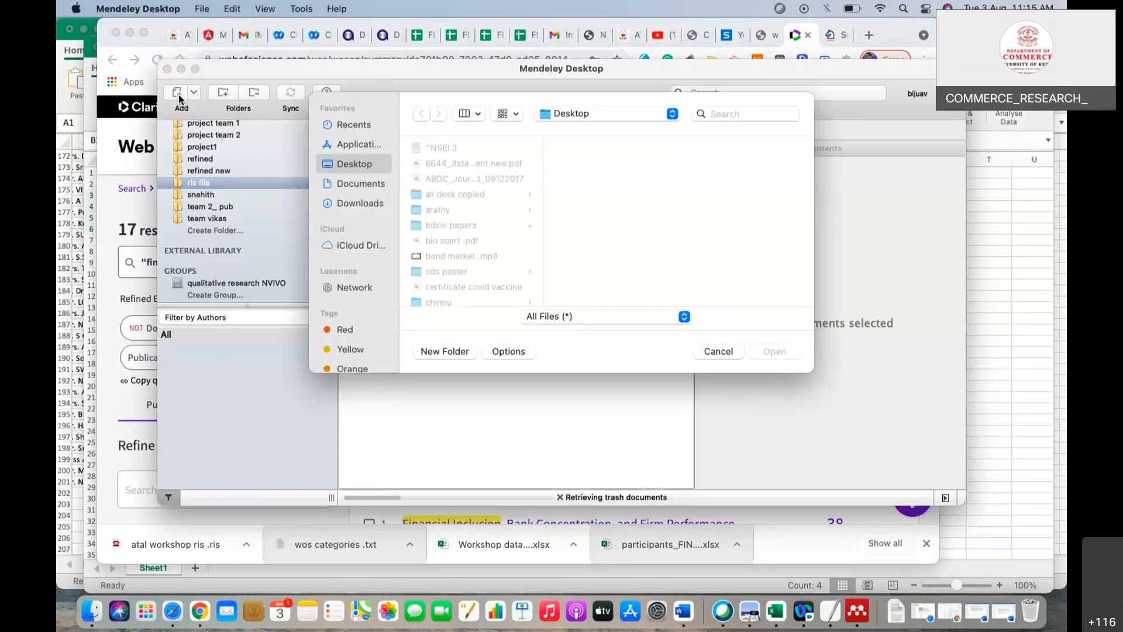
click(367, 185)
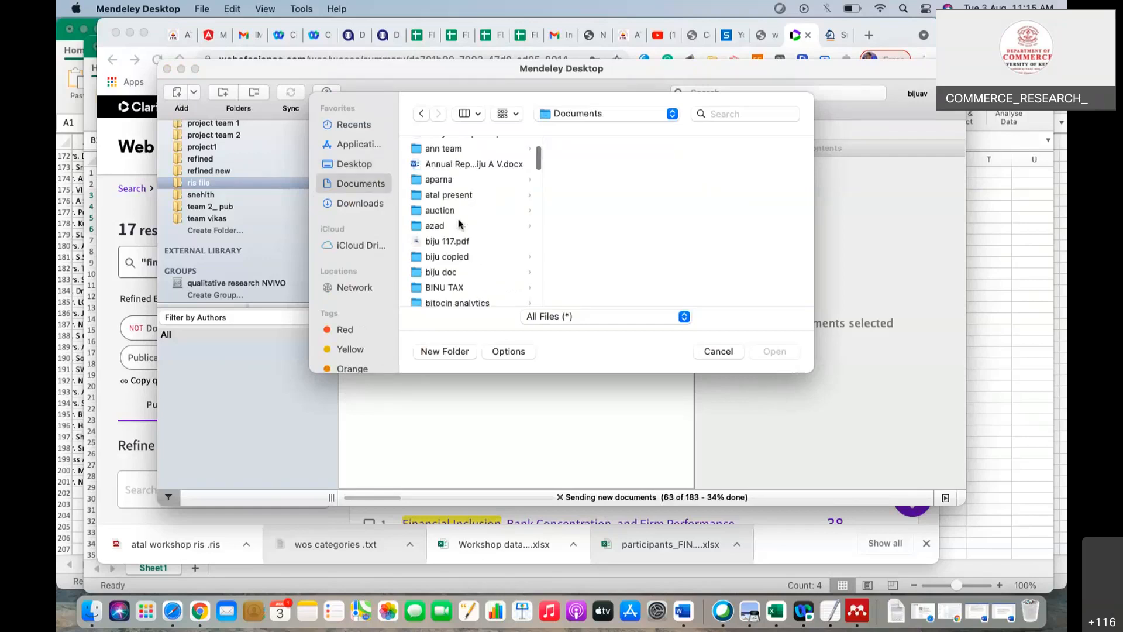
scroll(460, 224, down, 3)
click(458, 225)
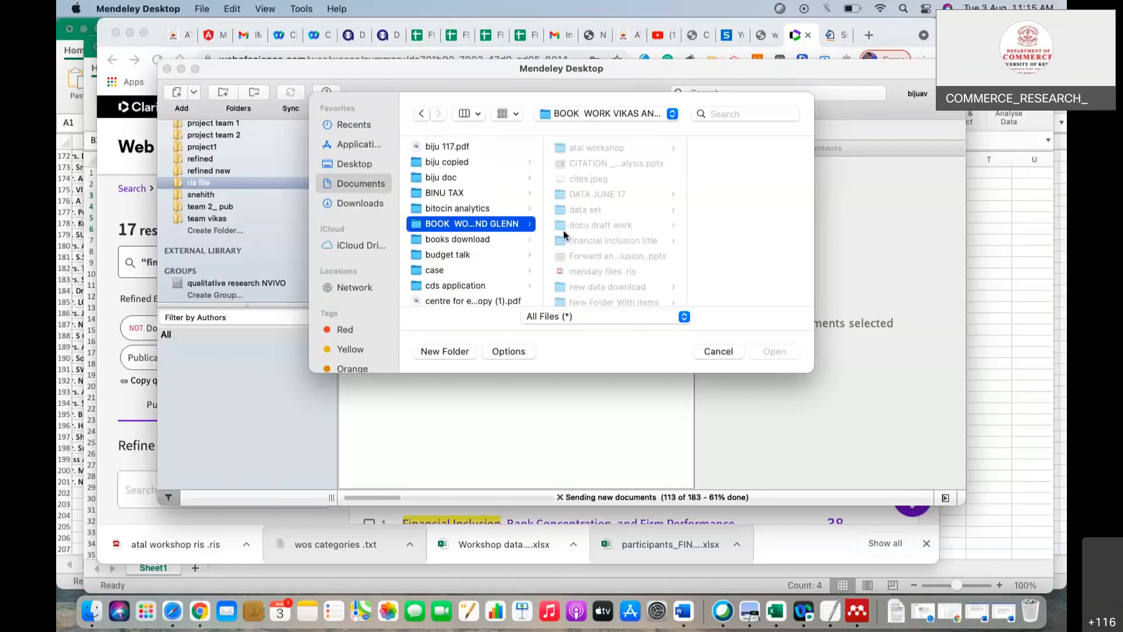
click(597, 147)
click(585, 146)
click(774, 351)
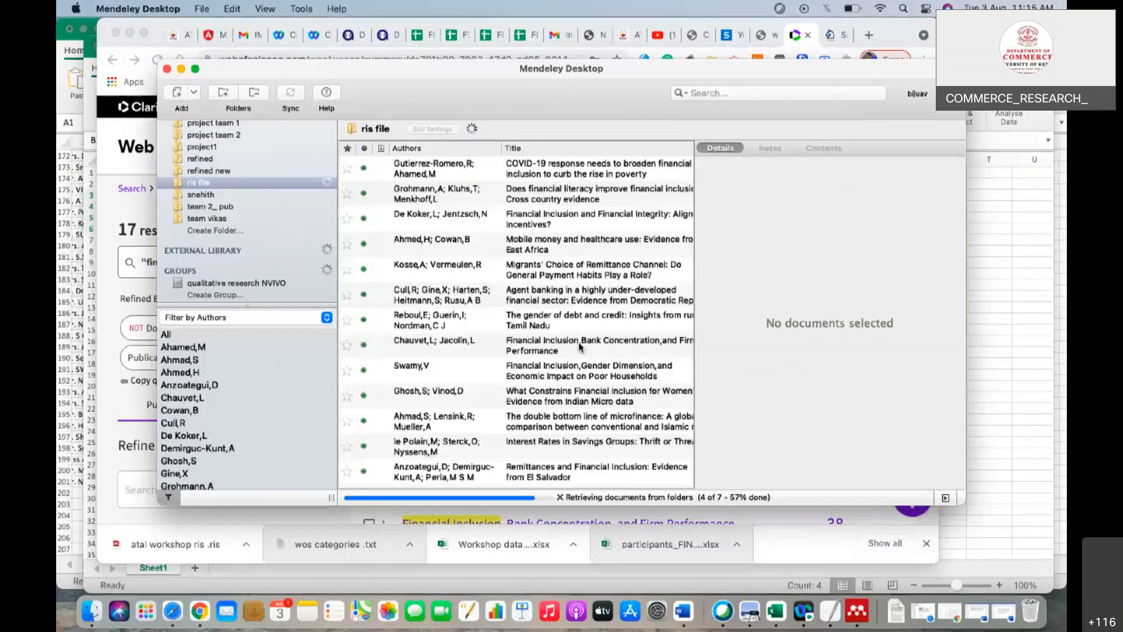
- Review details of nine imported papers, from financial literacy to What Constrains, then return to Chrome
scroll(579, 347, down, 3)
scroll(579, 346, right, 3)
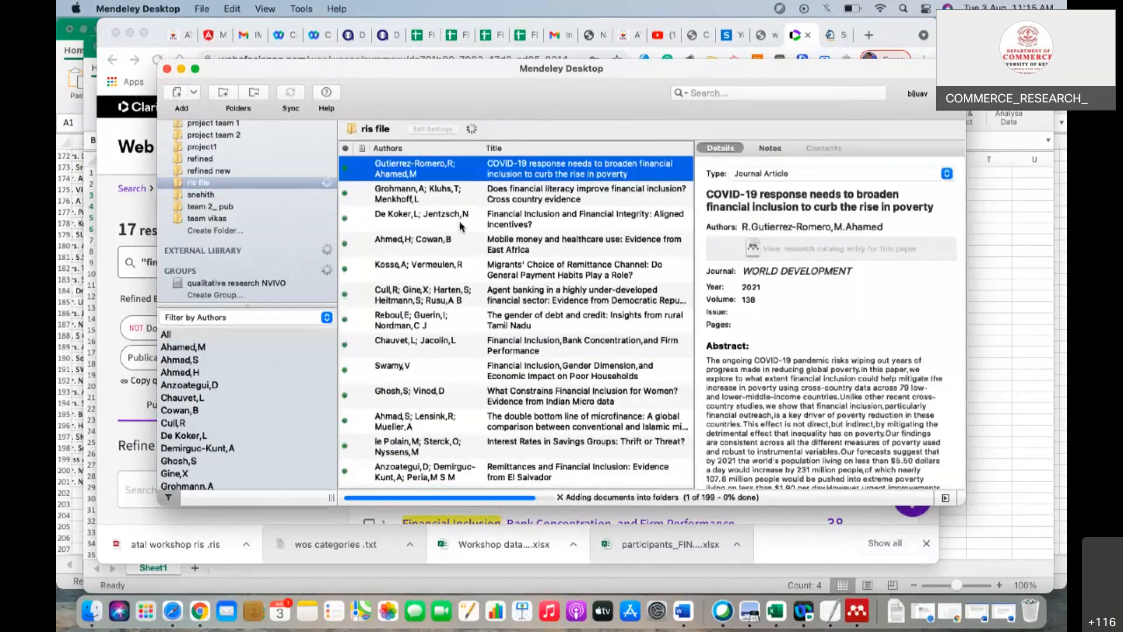
click(517, 200)
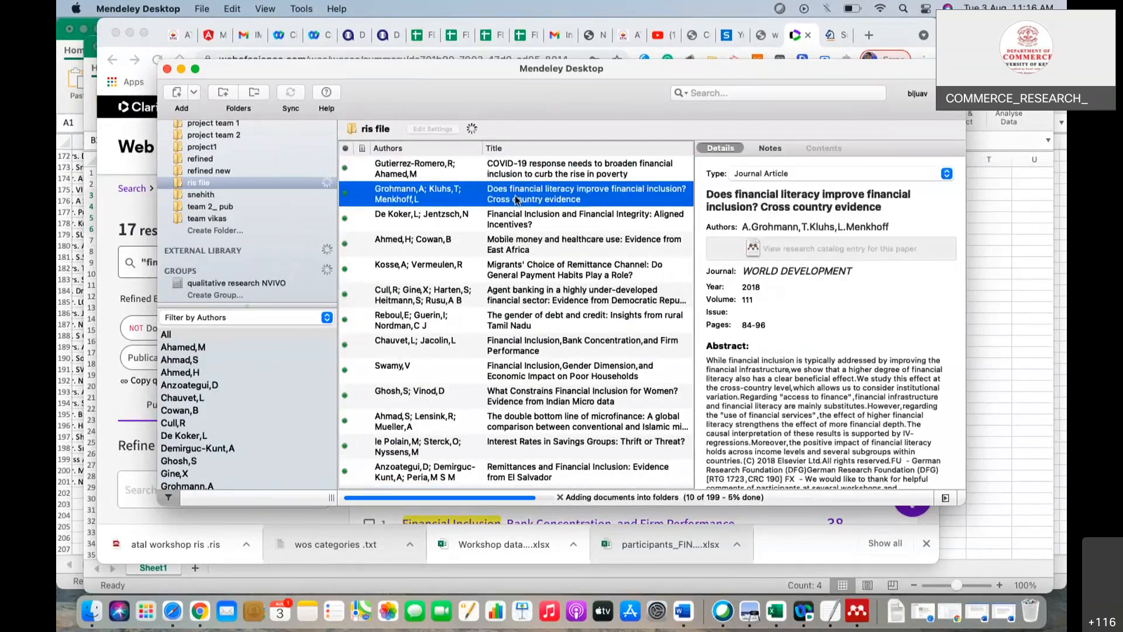
click(534, 225)
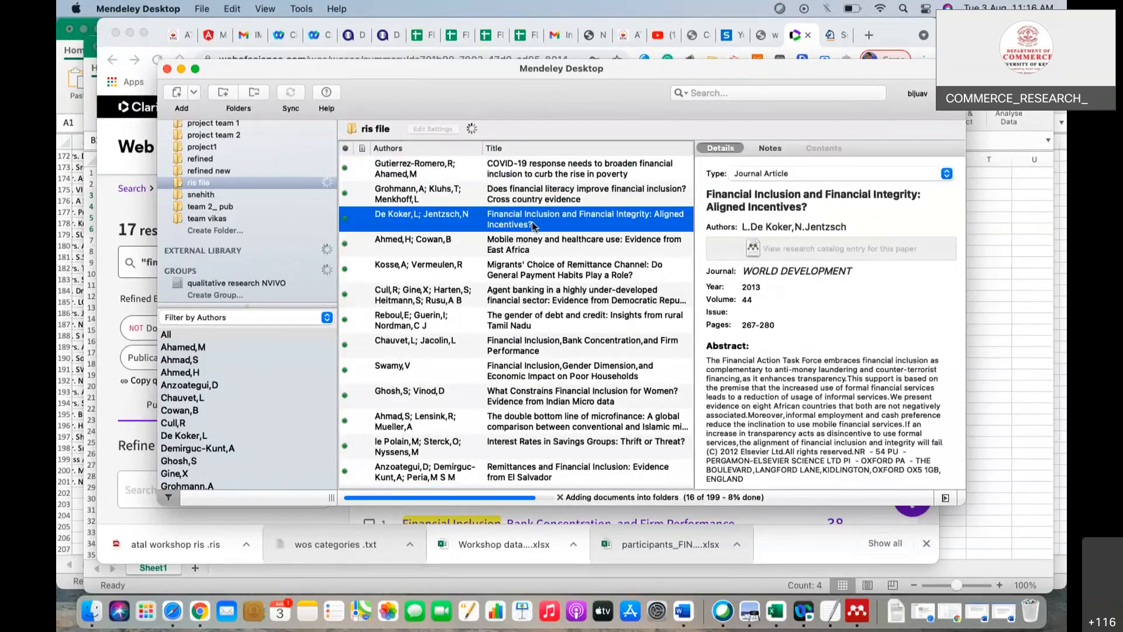
click(540, 250)
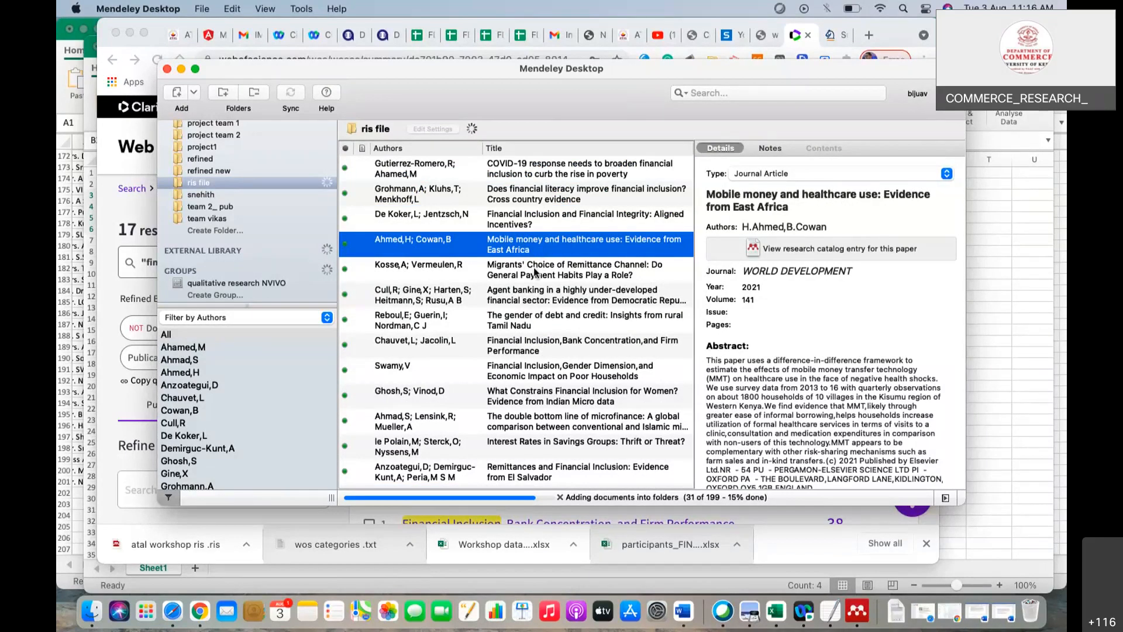
click(534, 272)
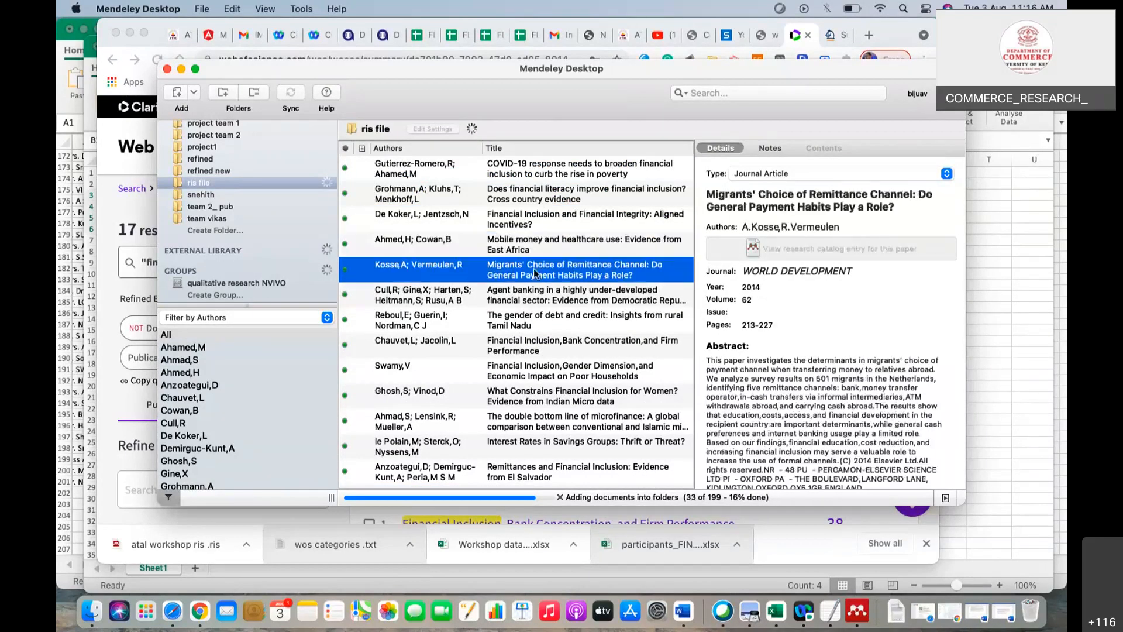
click(531, 299)
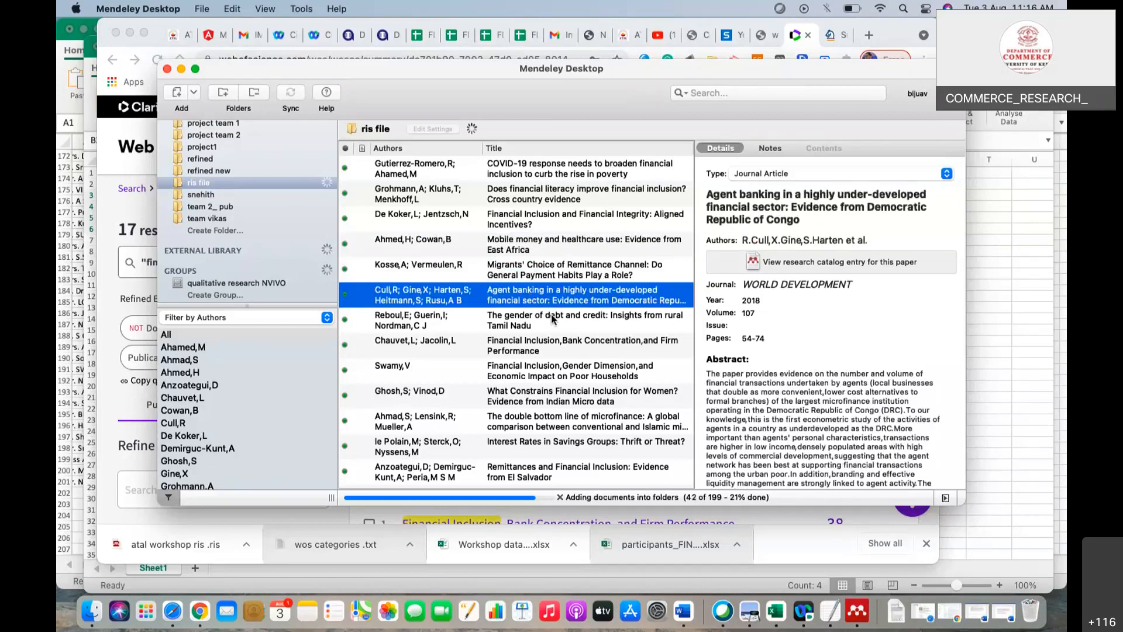
click(549, 319)
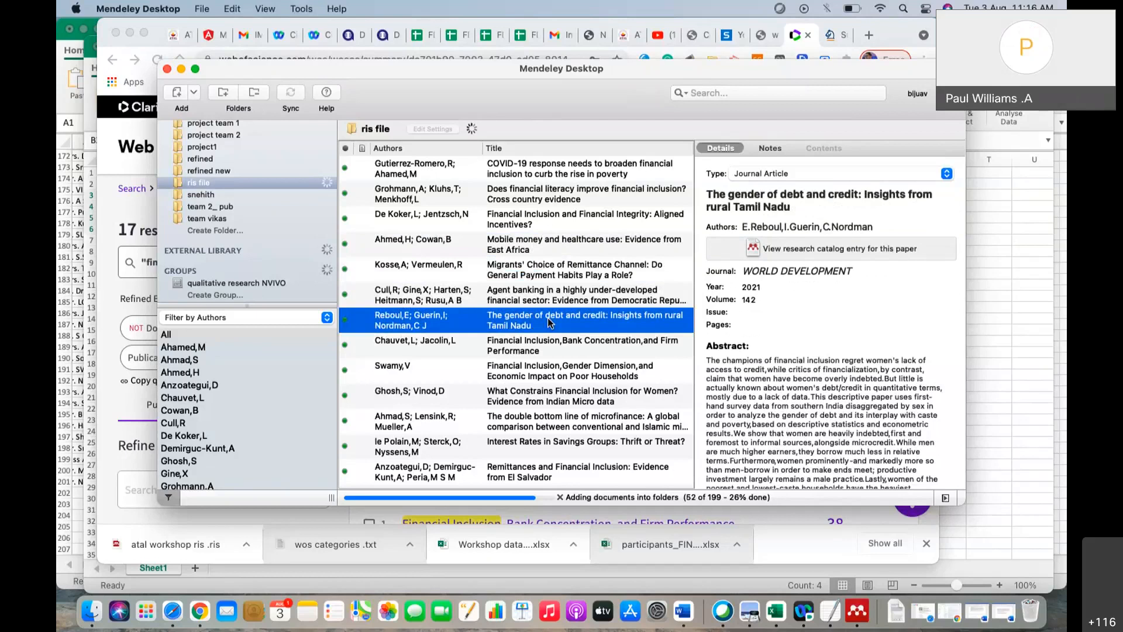
click(552, 347)
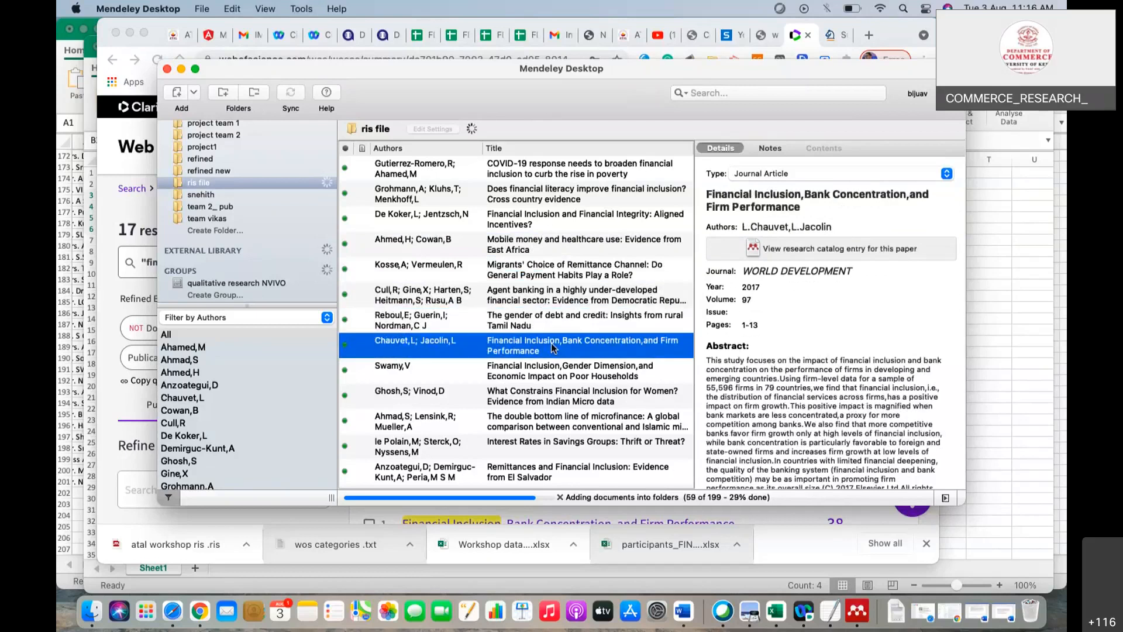
click(542, 376)
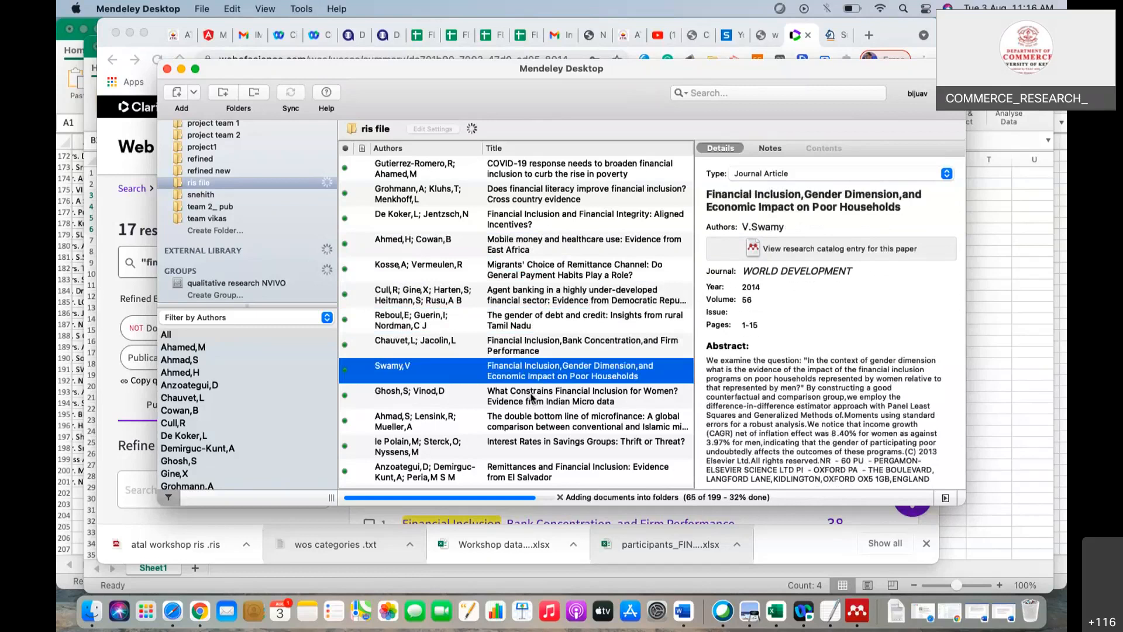
click(532, 397)
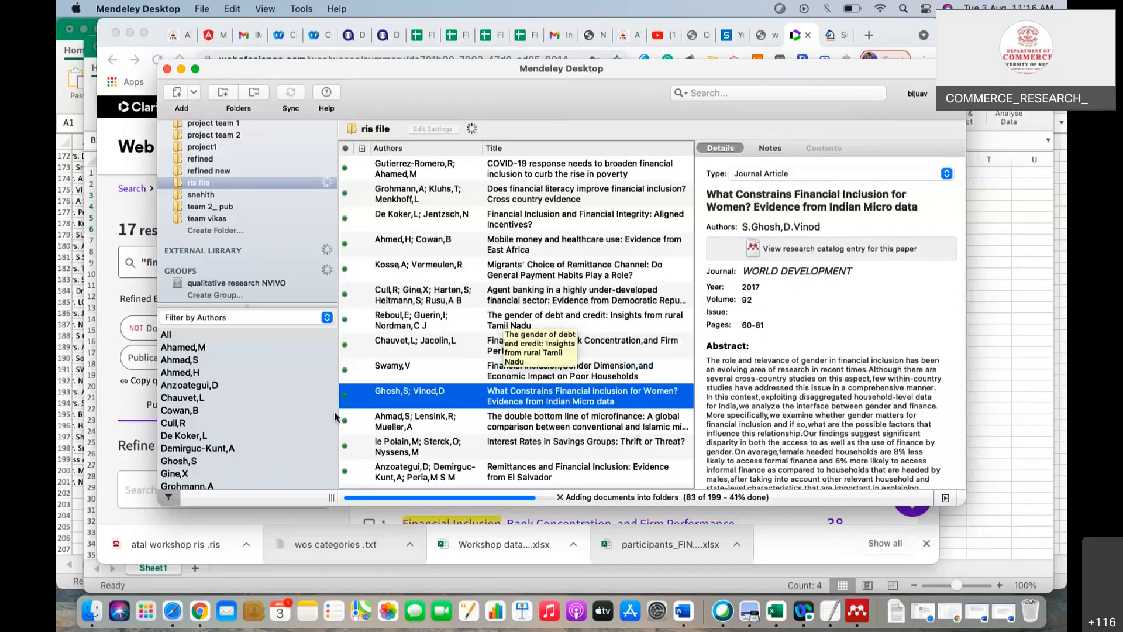
click(130, 82)
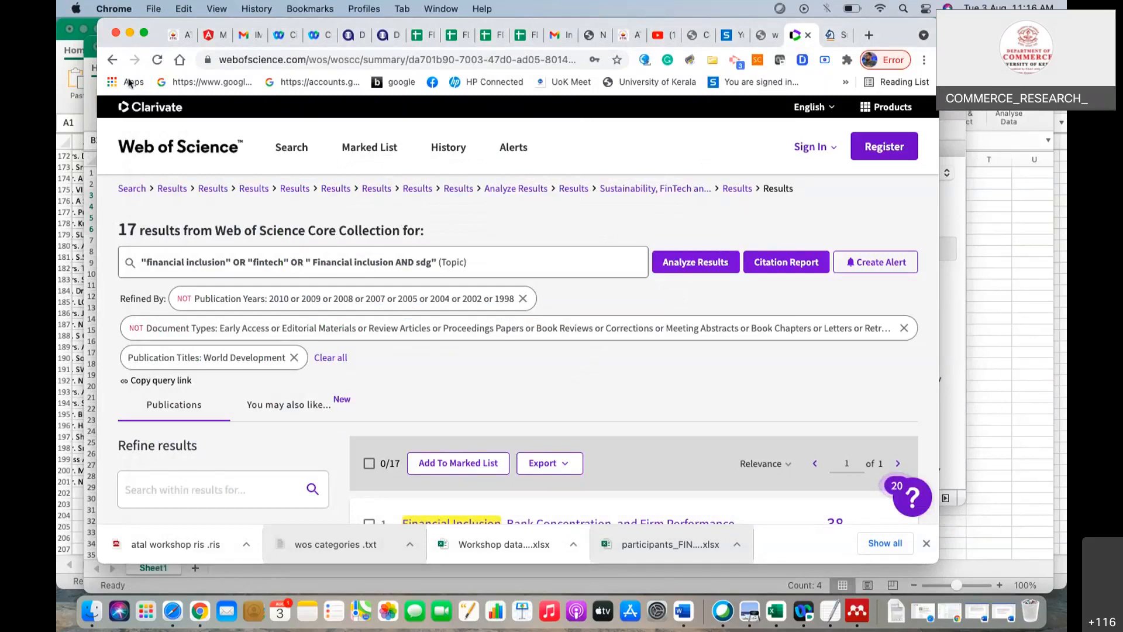
- Go back past the World Development filter to the 404-result Analyze Results page
click(111, 62)
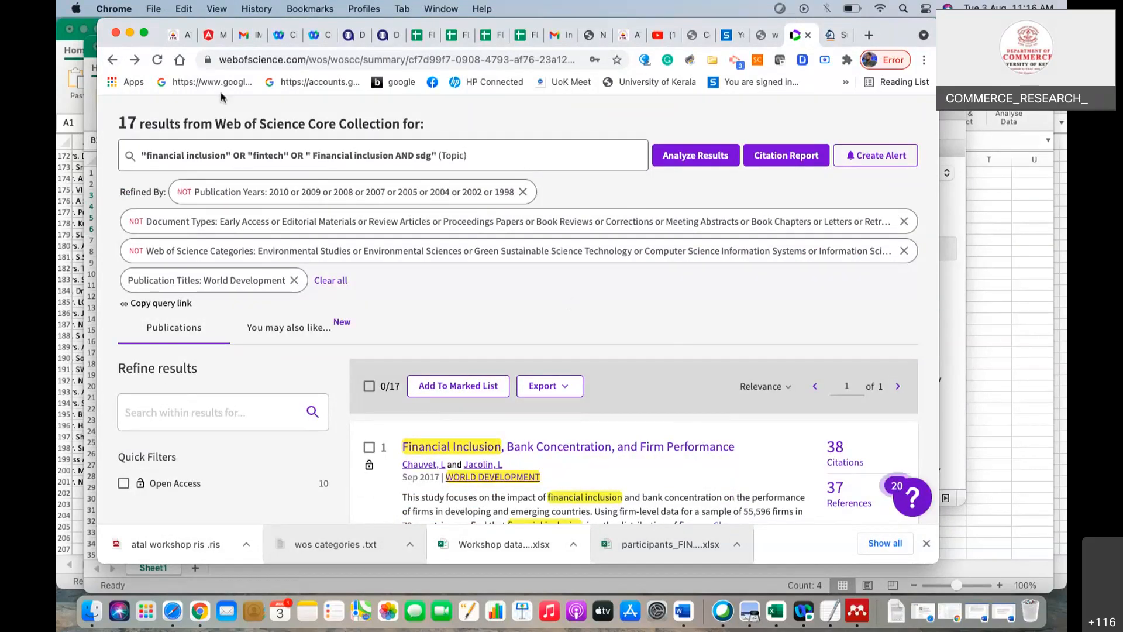
click(112, 61)
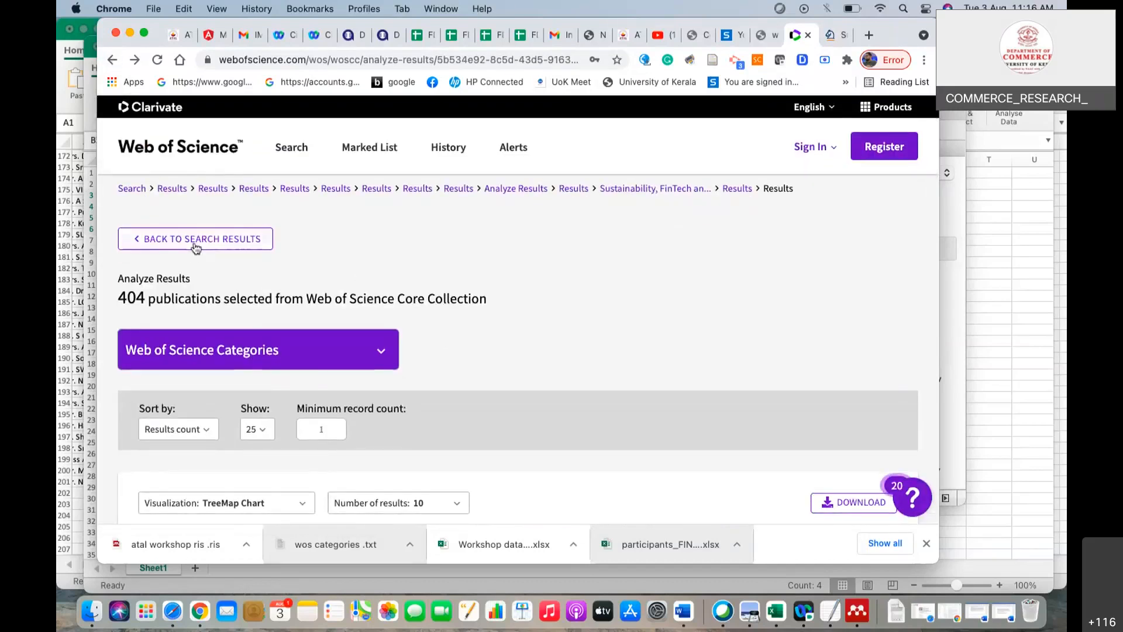
click(196, 247)
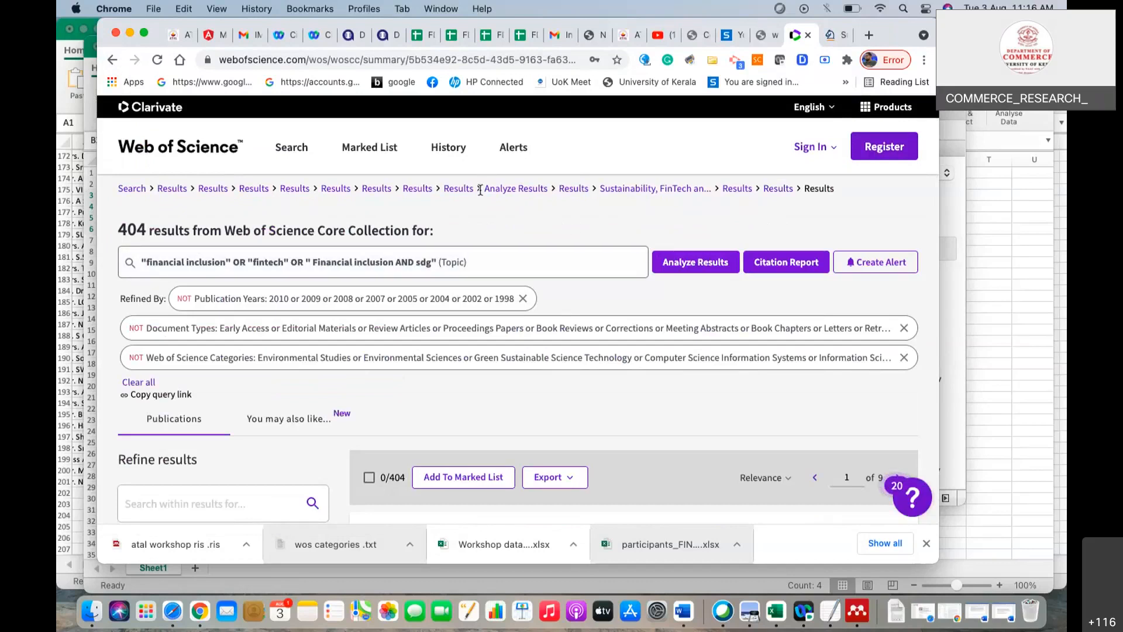
- Generate the citation report (4,361 times cited, h-index 36) and review its chart and most-cited papers
click(784, 265)
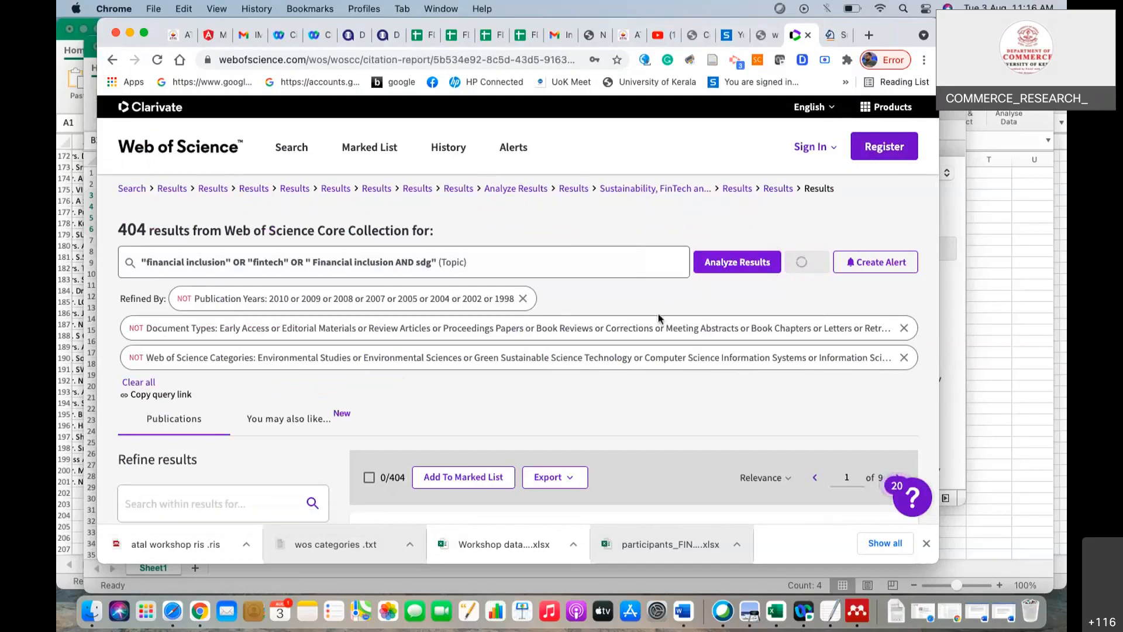
scroll(658, 318, down, 6)
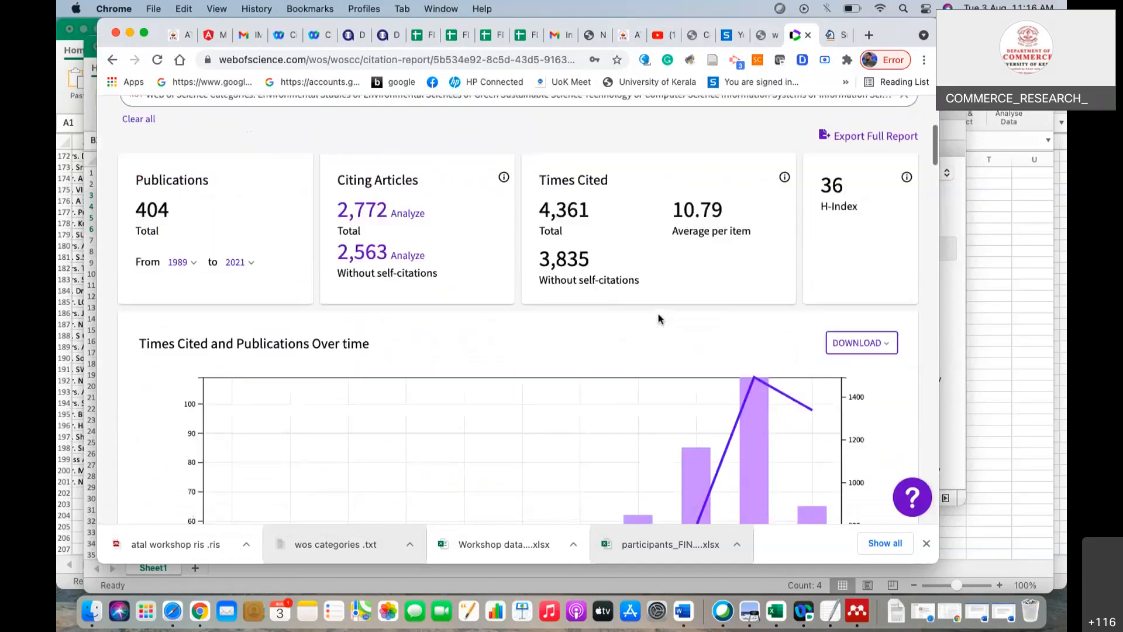
scroll(658, 319, down, 5)
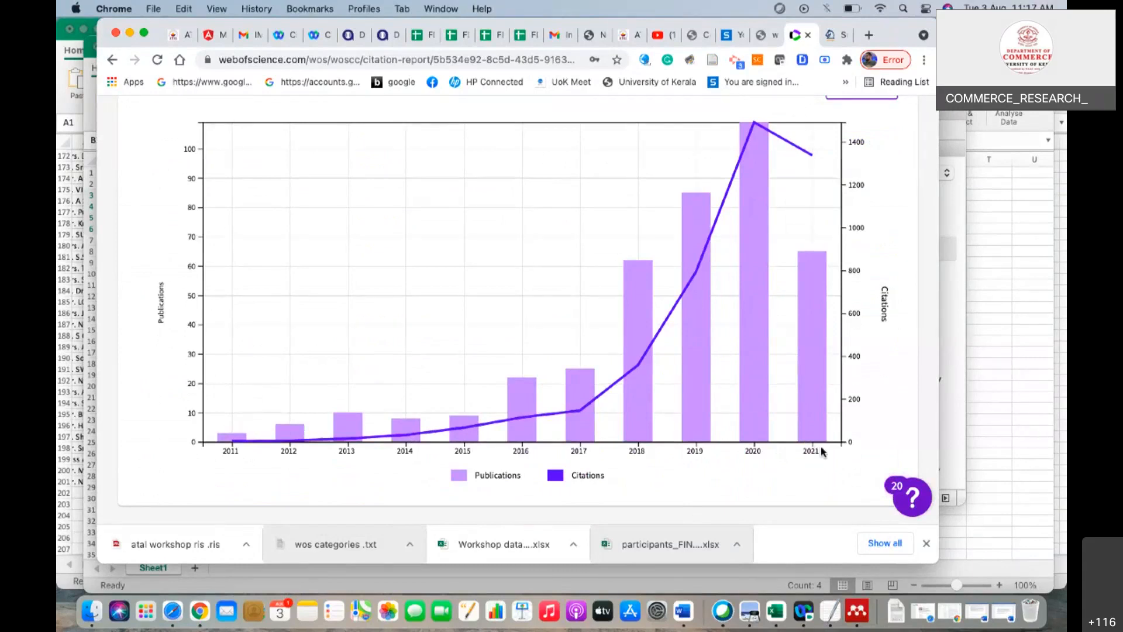
scroll(822, 451, down, 10)
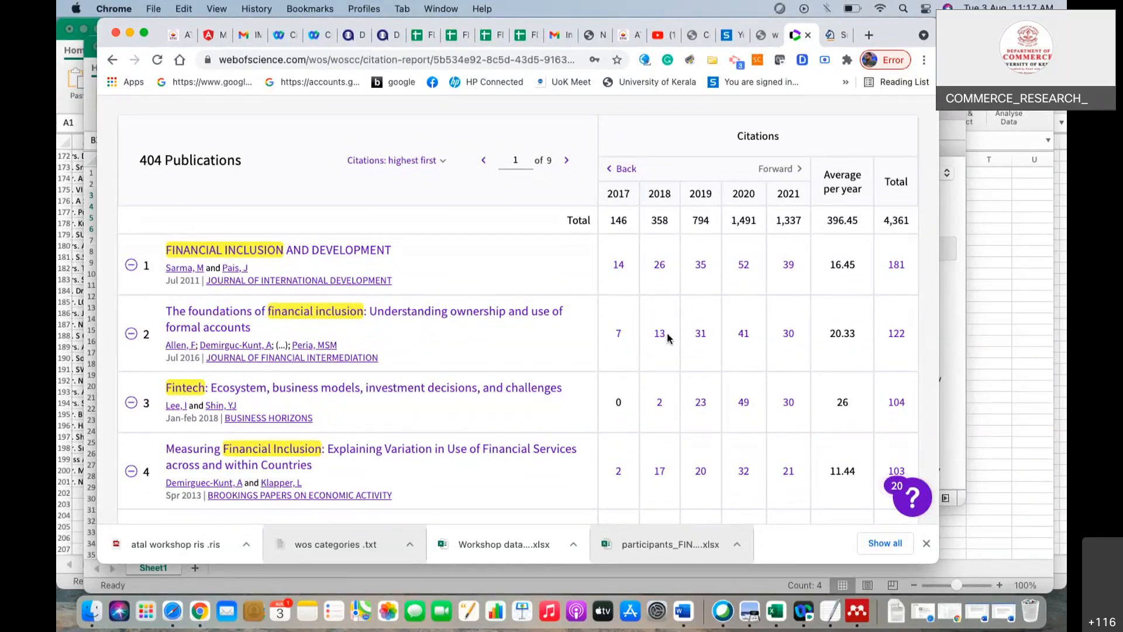
scroll(668, 338, down, 5)
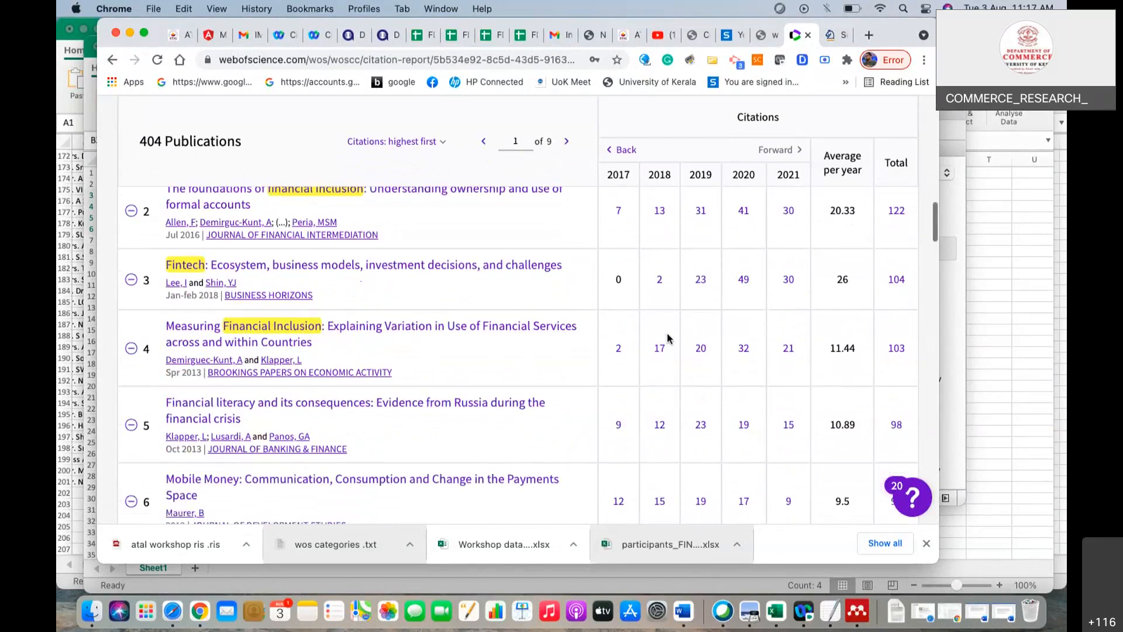
scroll(668, 337, down, 3)
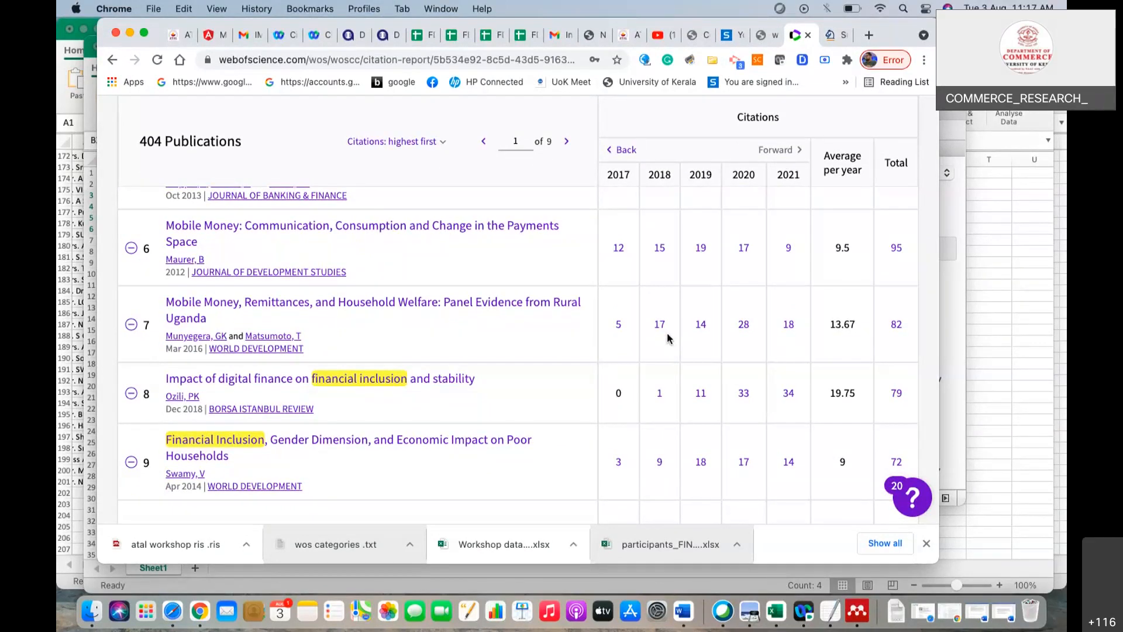
scroll(509, 324, up, 15)
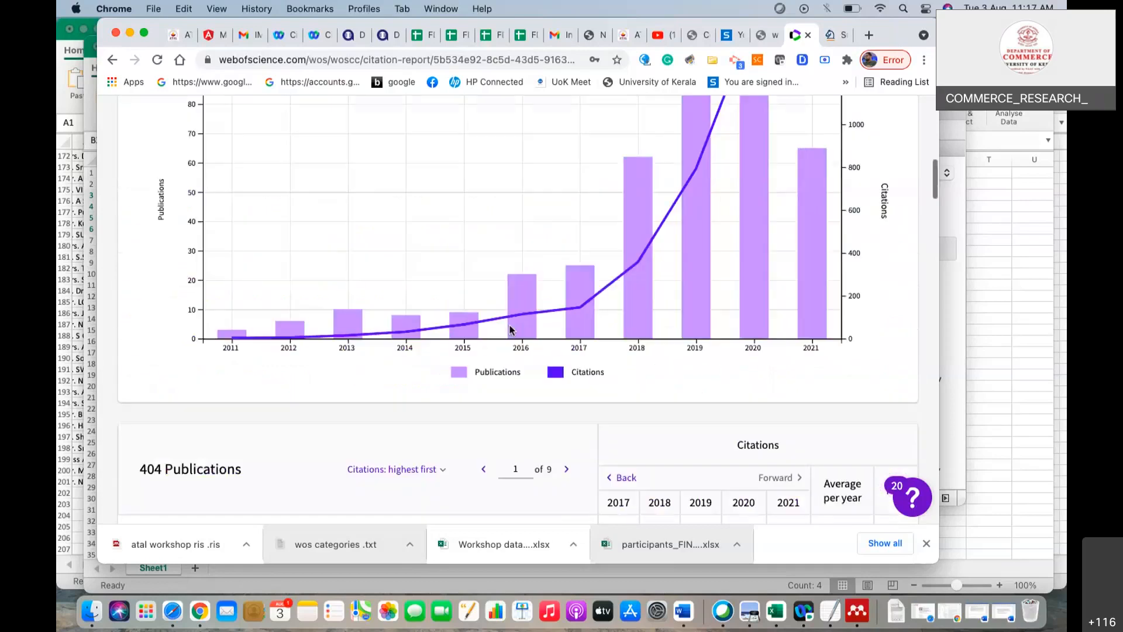
scroll(511, 331, down, 10)
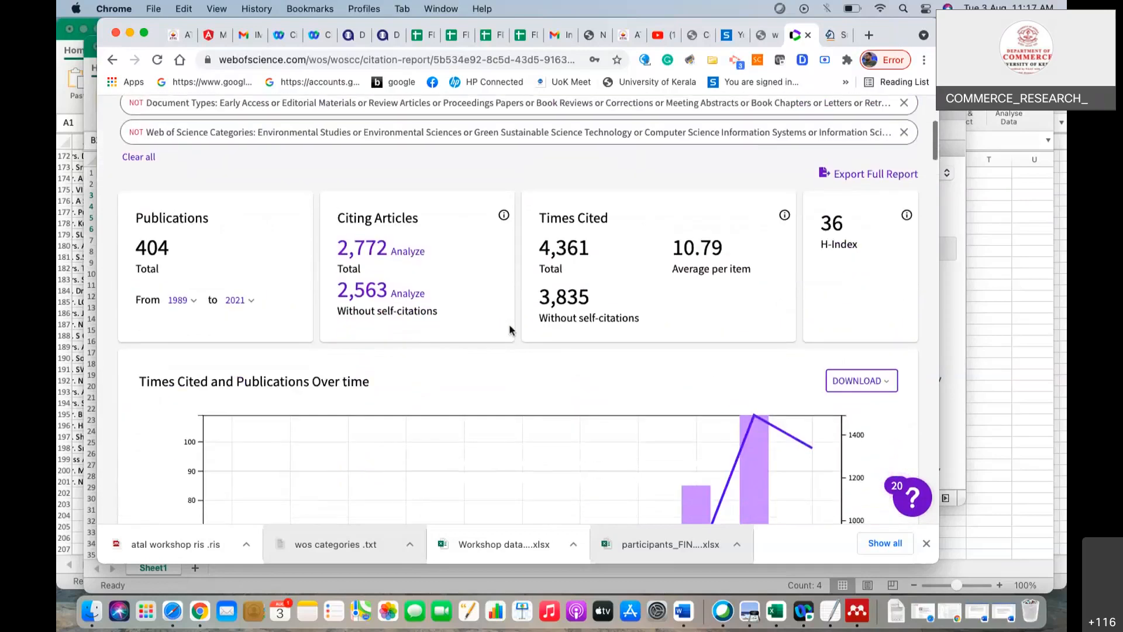
scroll(510, 329, up, 10)
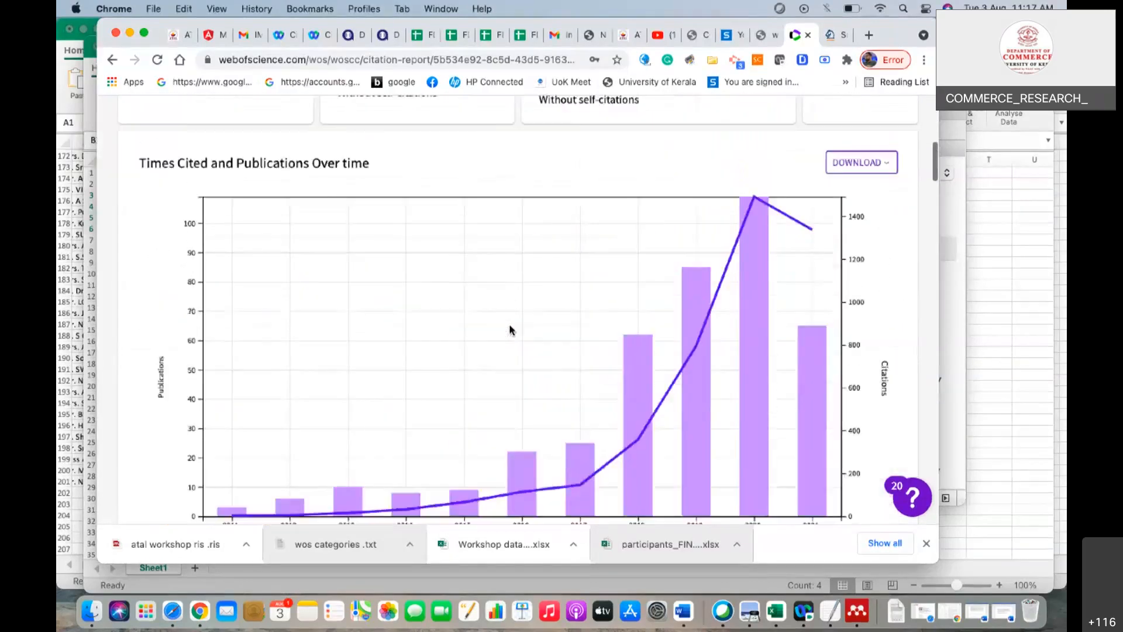
scroll(508, 325, down, 2)
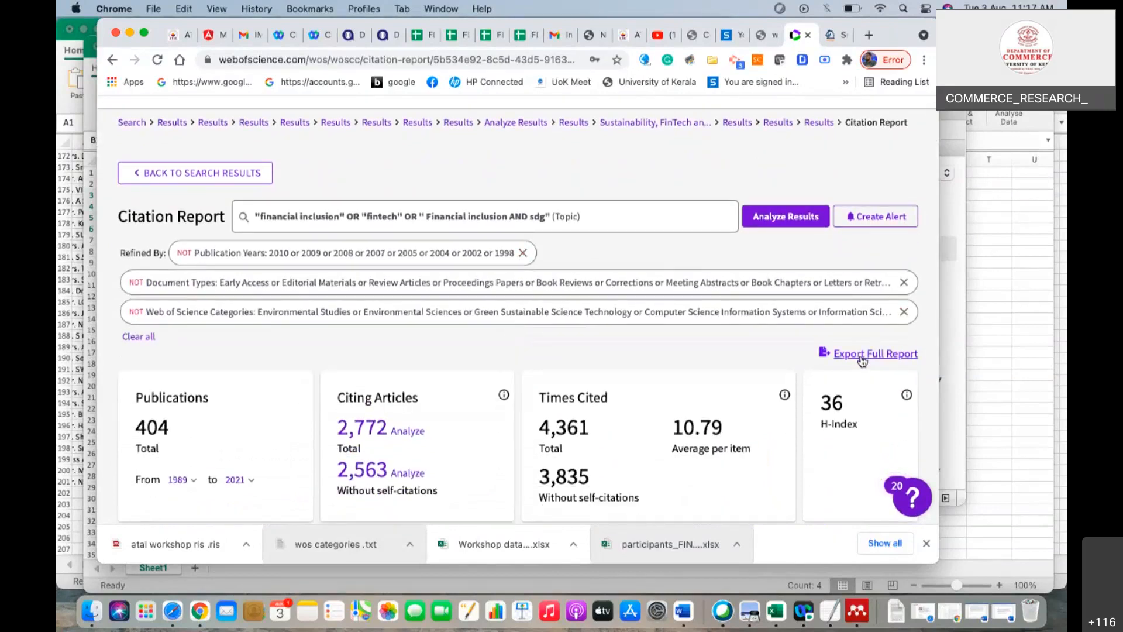
click(861, 357)
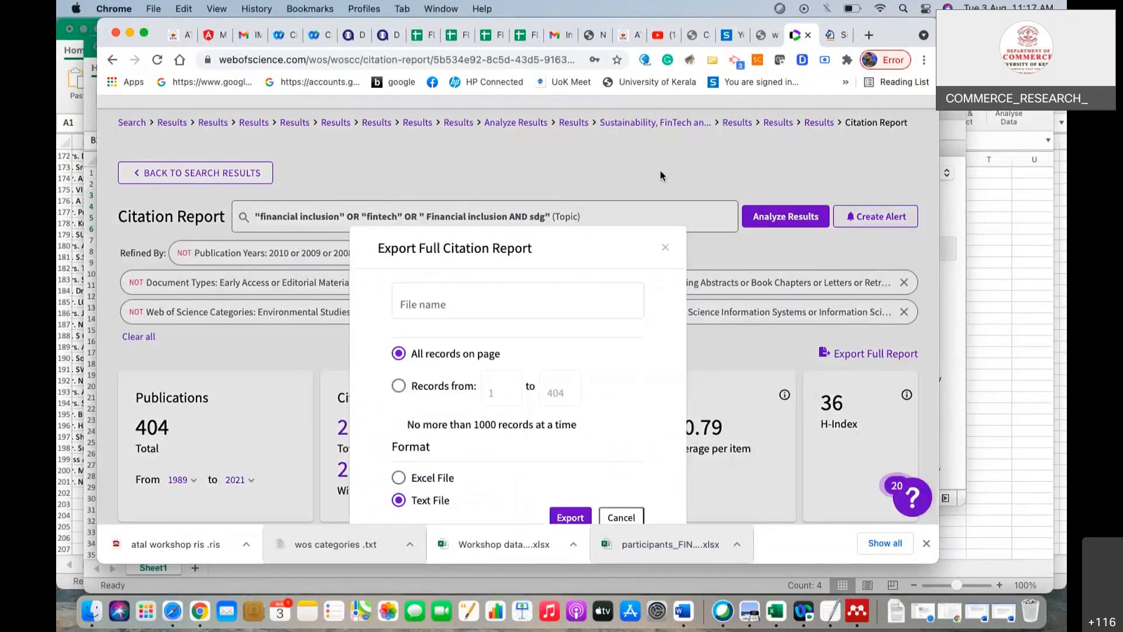
click(667, 251)
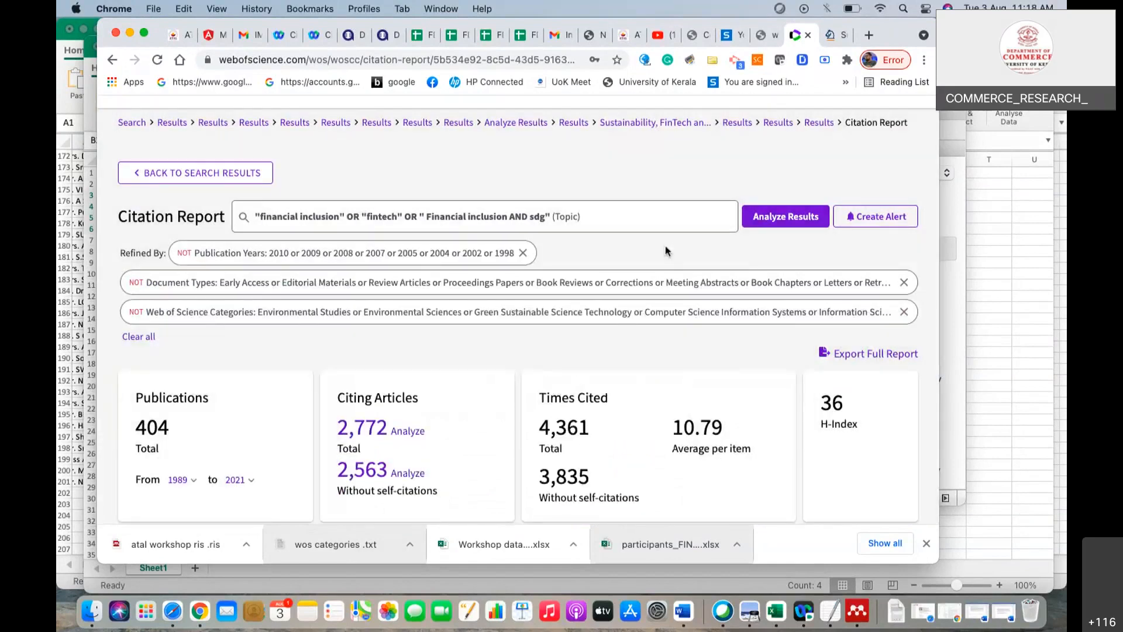
scroll(668, 262, down, 6)
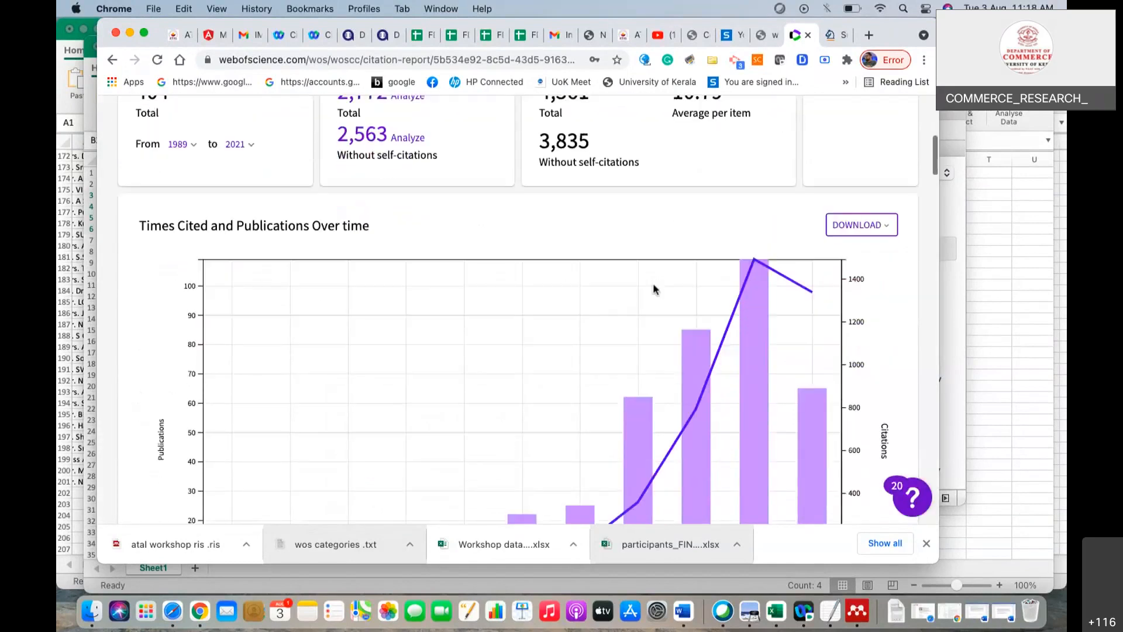
scroll(653, 282, up, 8)
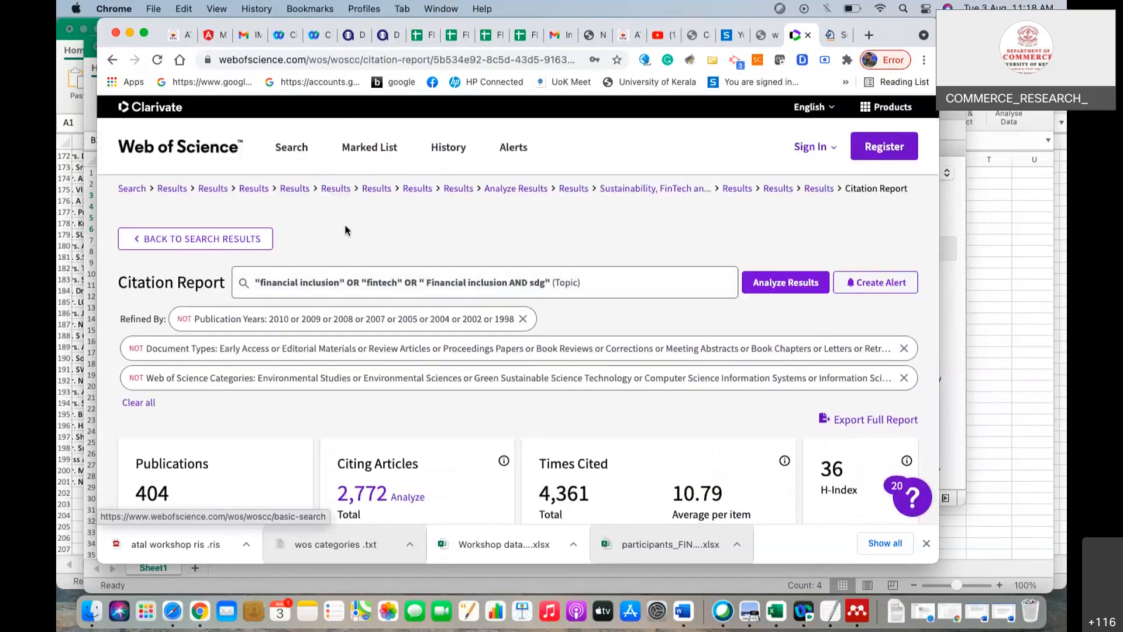
- Return to the 404-result publication list and show the Export format choices
click(195, 239)
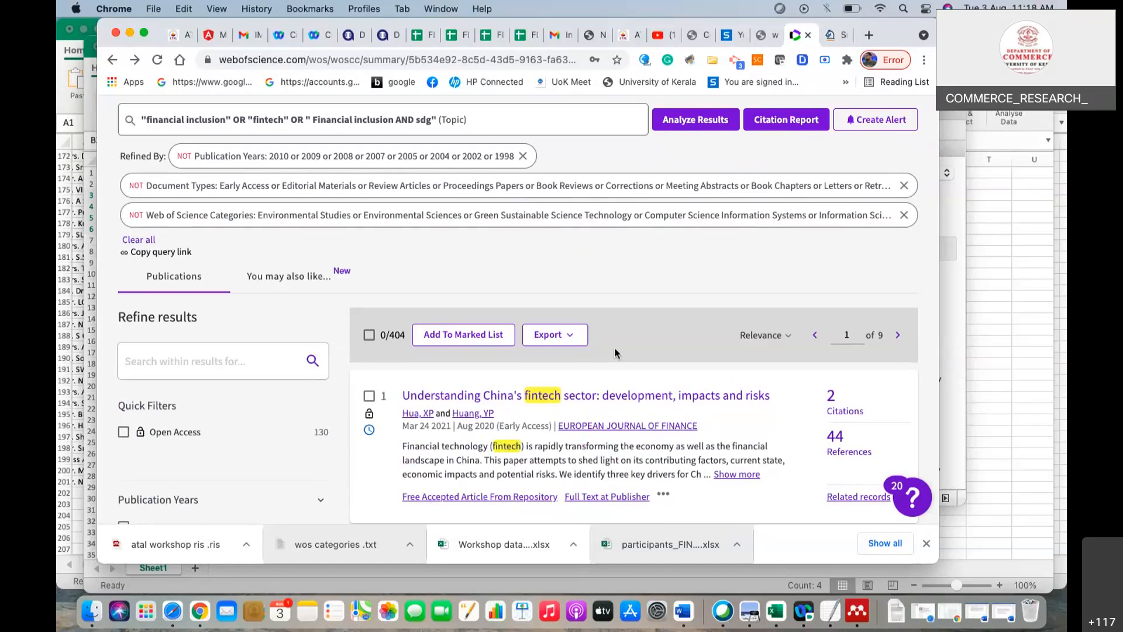
click(543, 334)
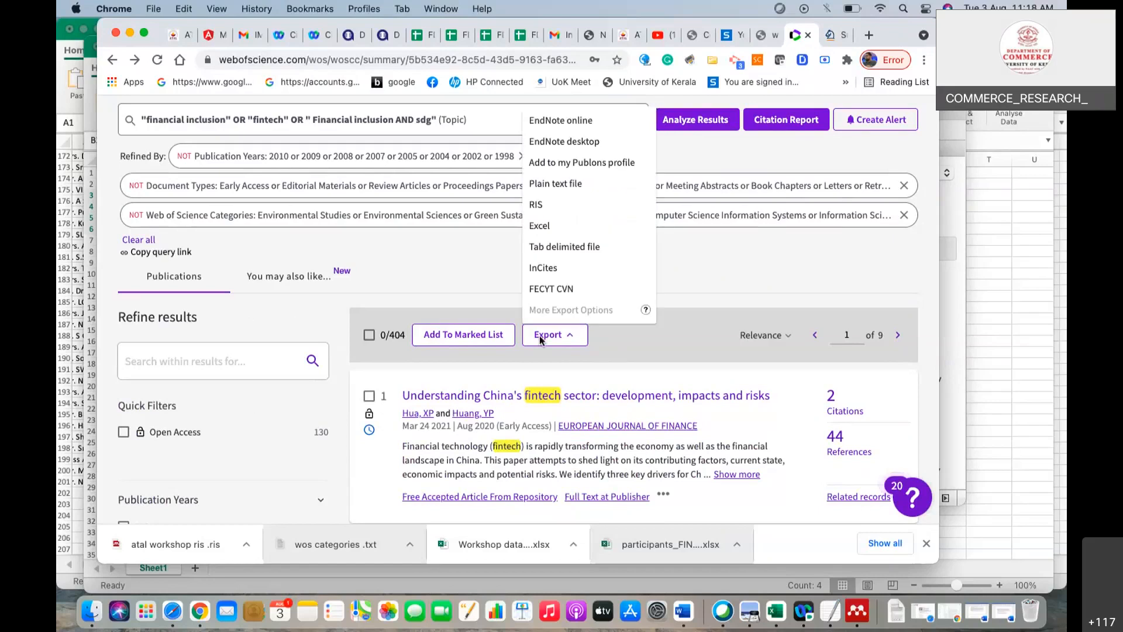
- Set up a plain-text export of records 1 to 404 with Full Record content
click(561, 186)
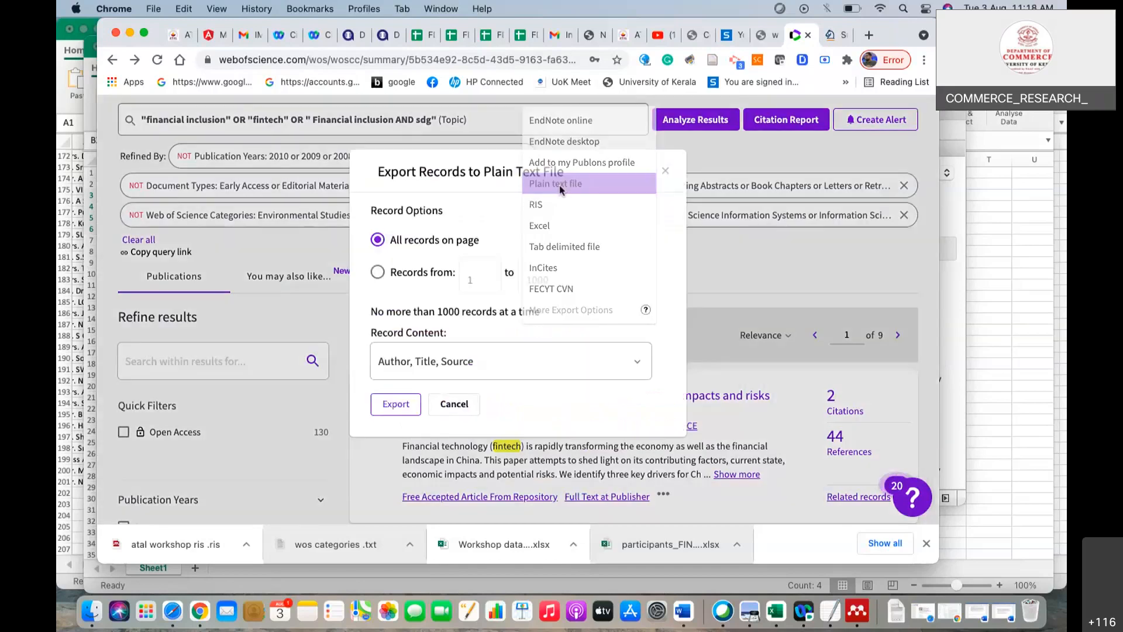
click(377, 272)
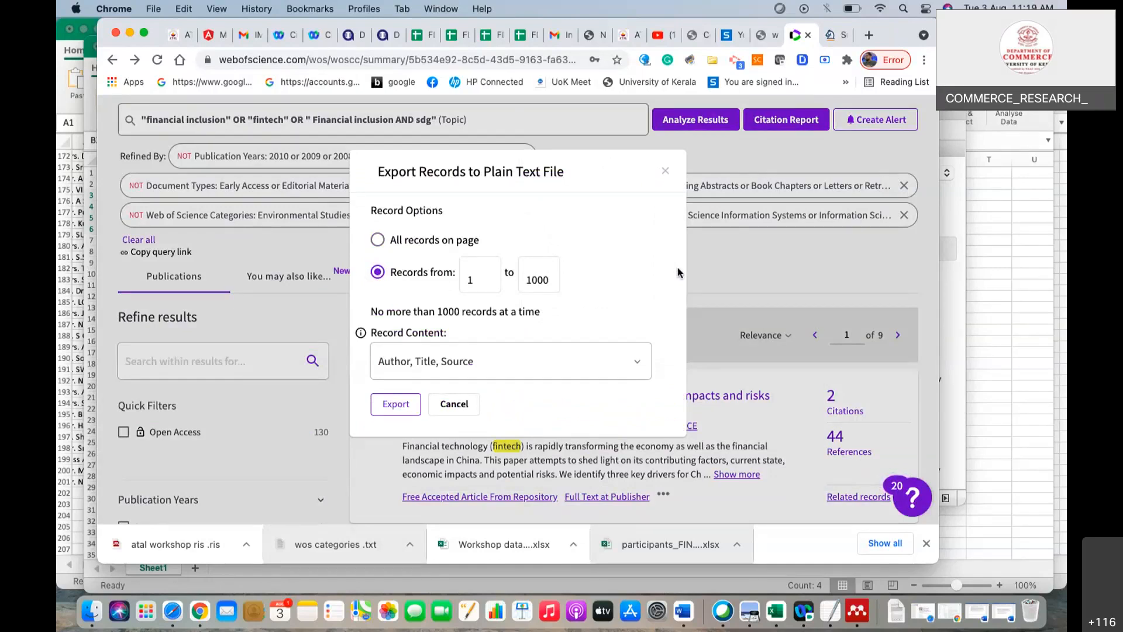
scroll(733, 265, up, 2)
scroll(732, 265, up, 1)
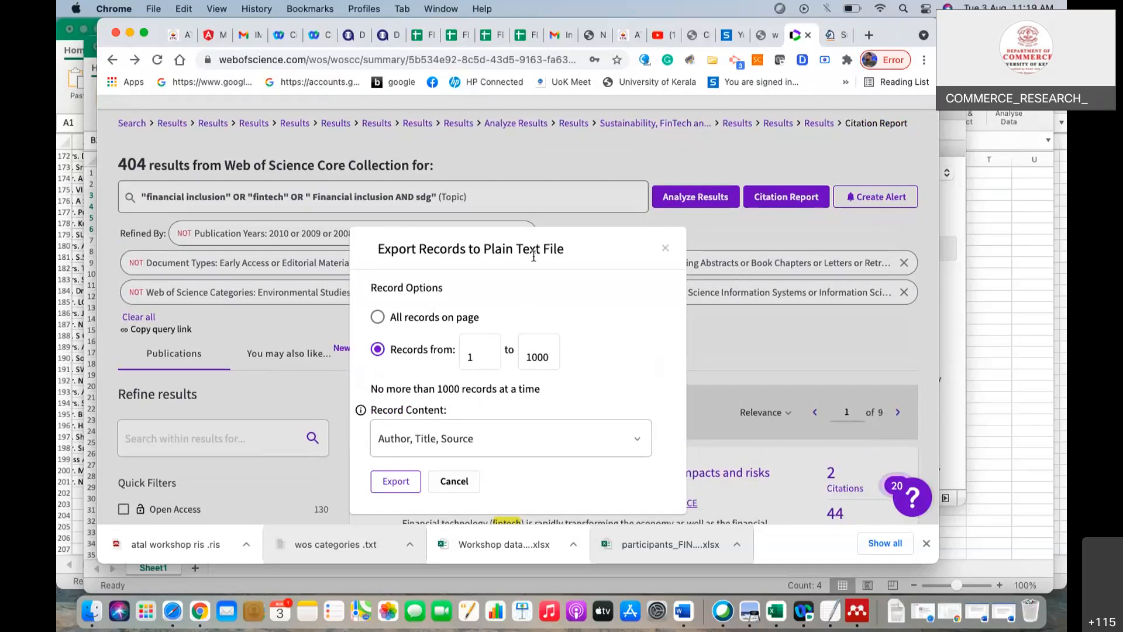
click(554, 361)
key(BackSpace)
key(BackSpace)
key(BackSpace)
key(BackSpace)
text(404)
click(637, 443)
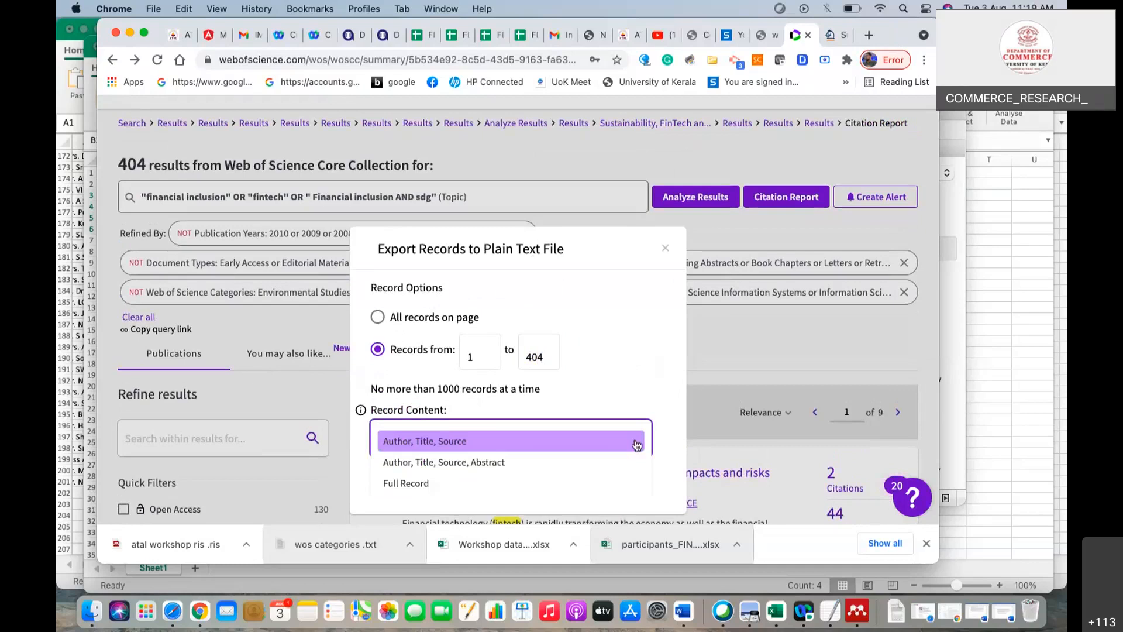
click(501, 484)
- Export the records and save the file as 'full data'
scroll(451, 418, down, 1)
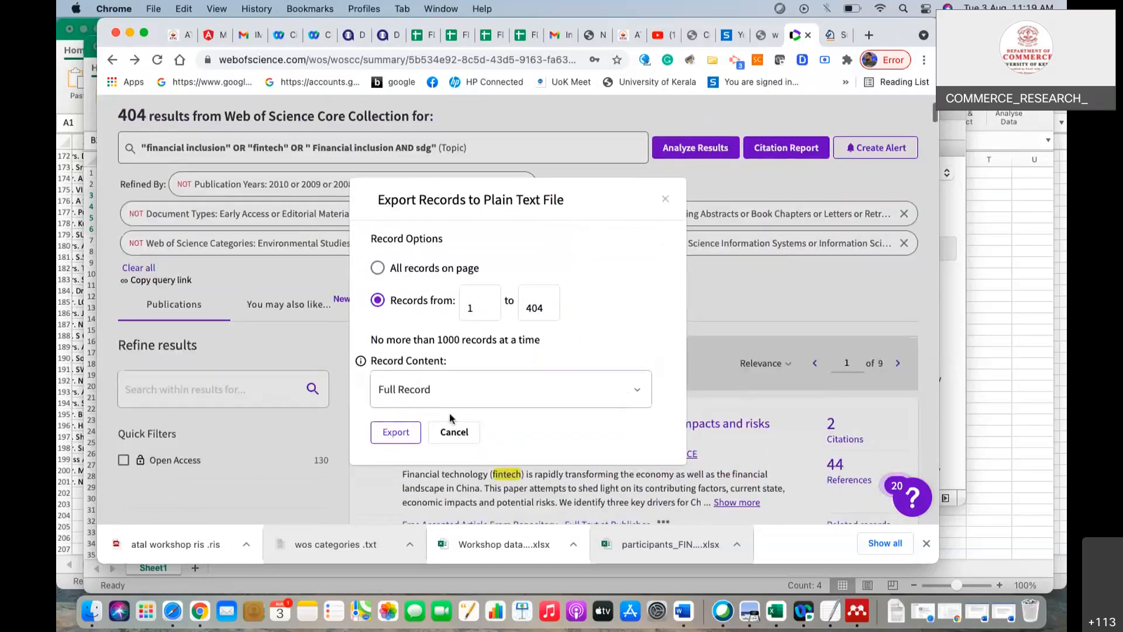
click(404, 436)
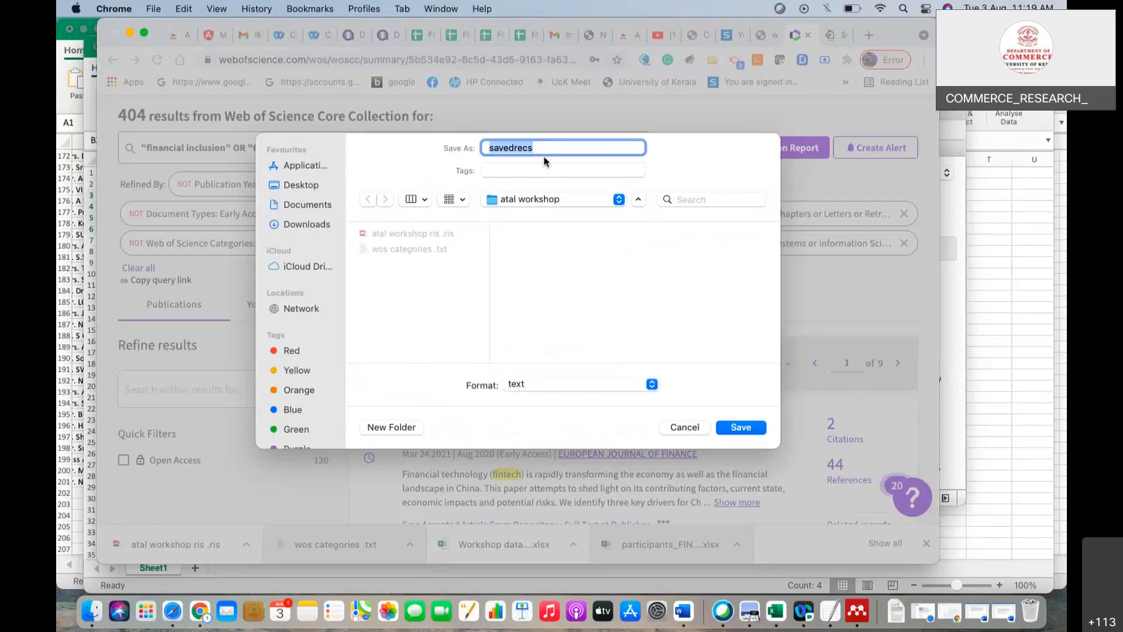
text(full data)
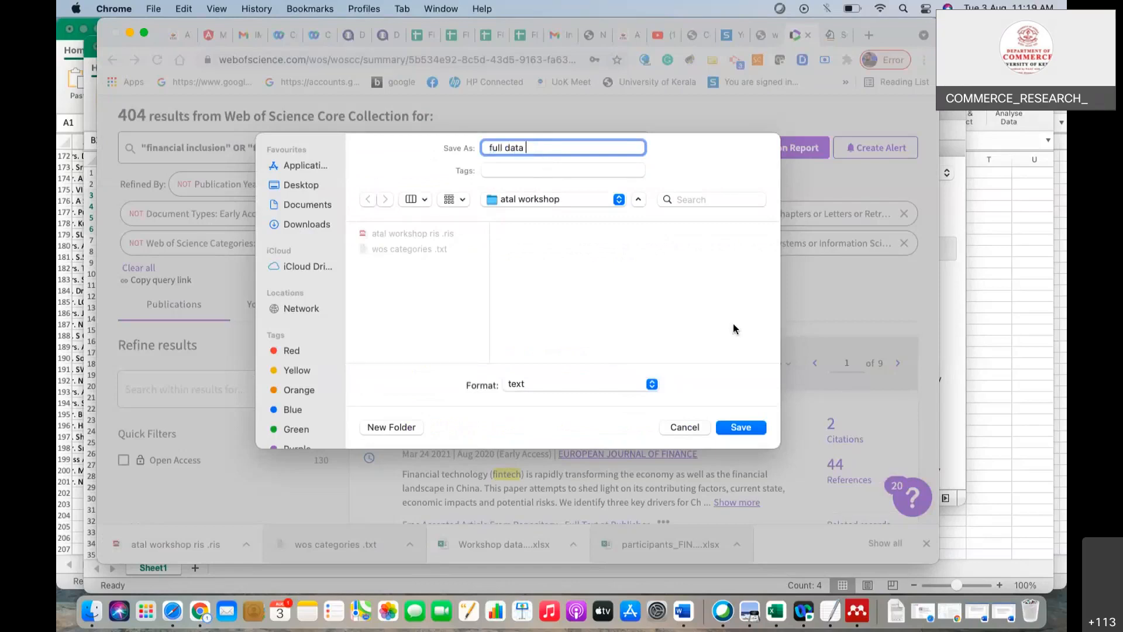
click(754, 430)
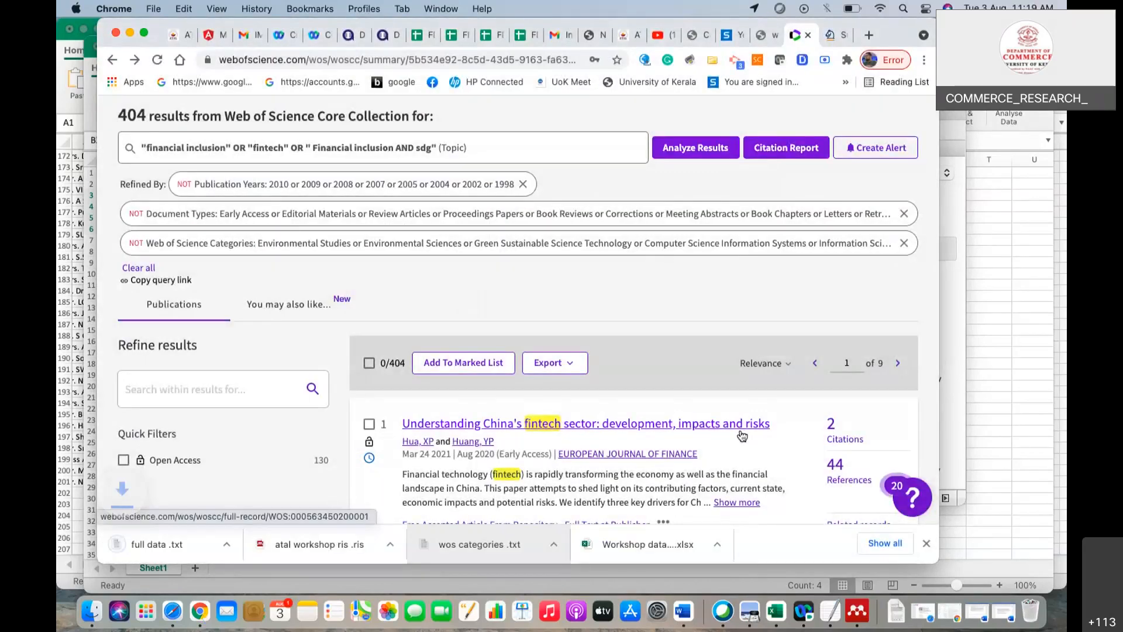
- Open full data .txt in TextEdit, scroll through its records, then return to Chrome
click(173, 547)
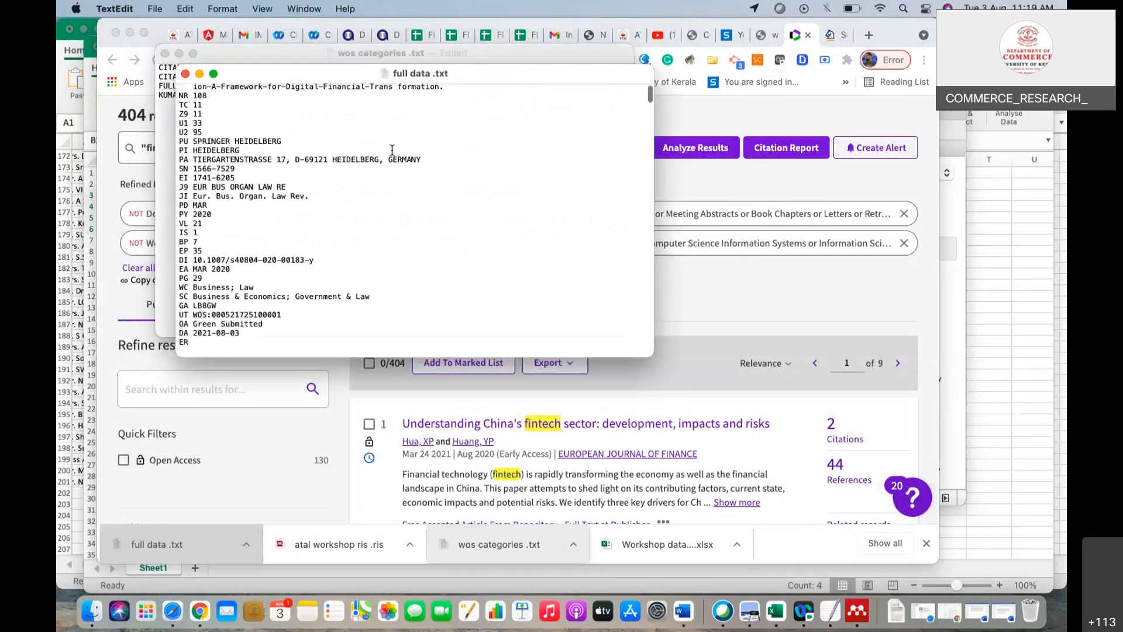
scroll(391, 151, down, 5)
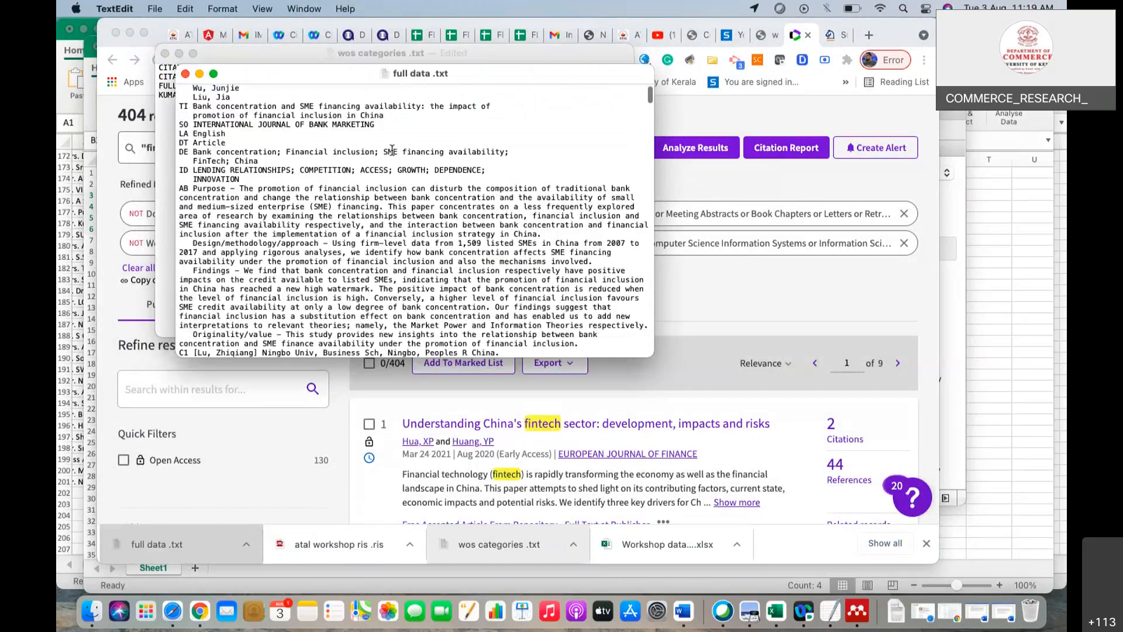
scroll(392, 150, down, 10)
scroll(395, 182, down, 10)
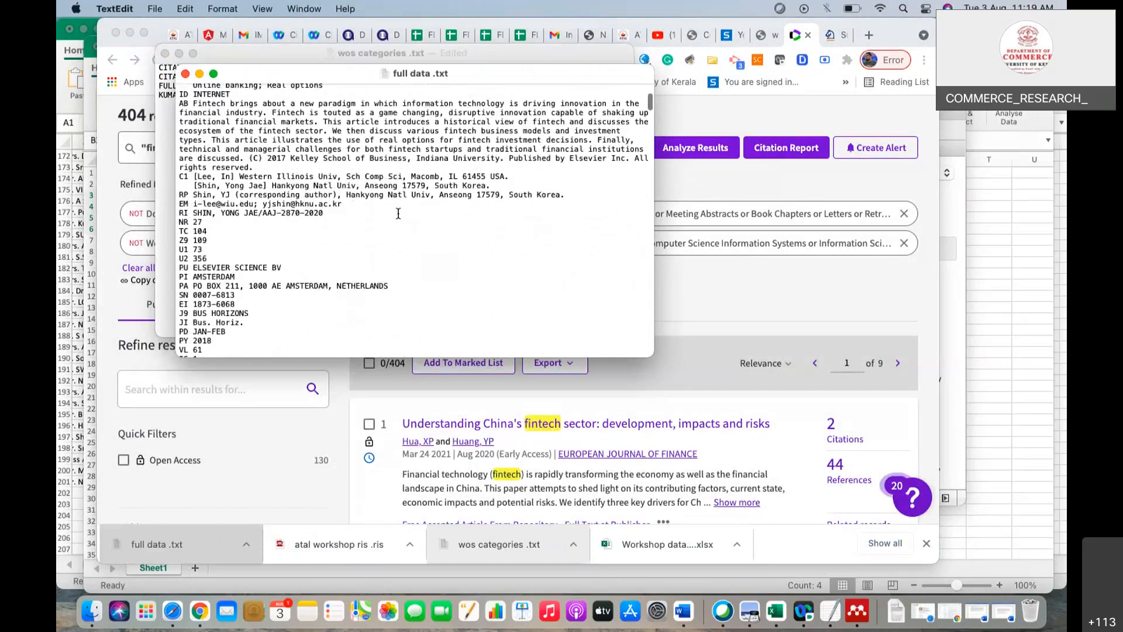
scroll(398, 213, down, 10)
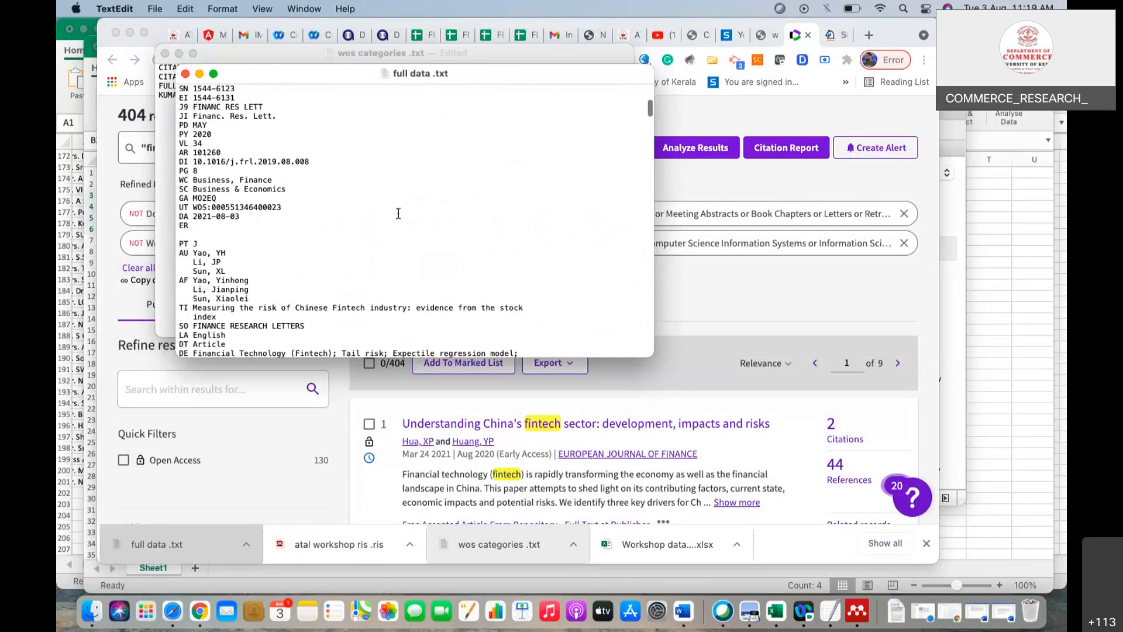
scroll(398, 213, down, 20)
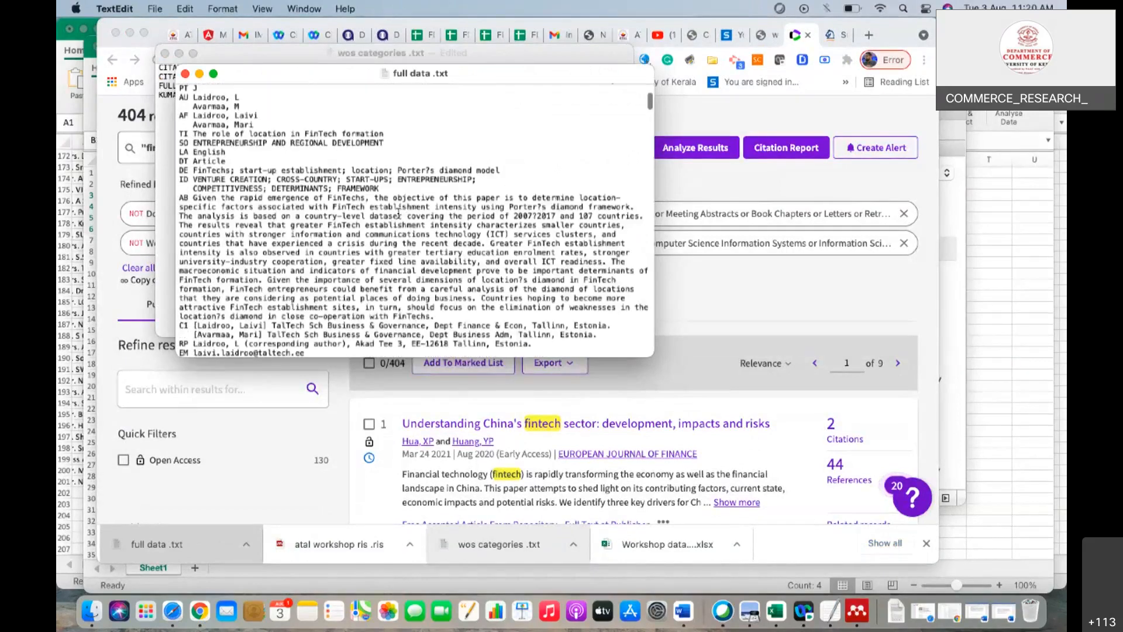
scroll(398, 214, down, 5)
scroll(398, 211, down, 20)
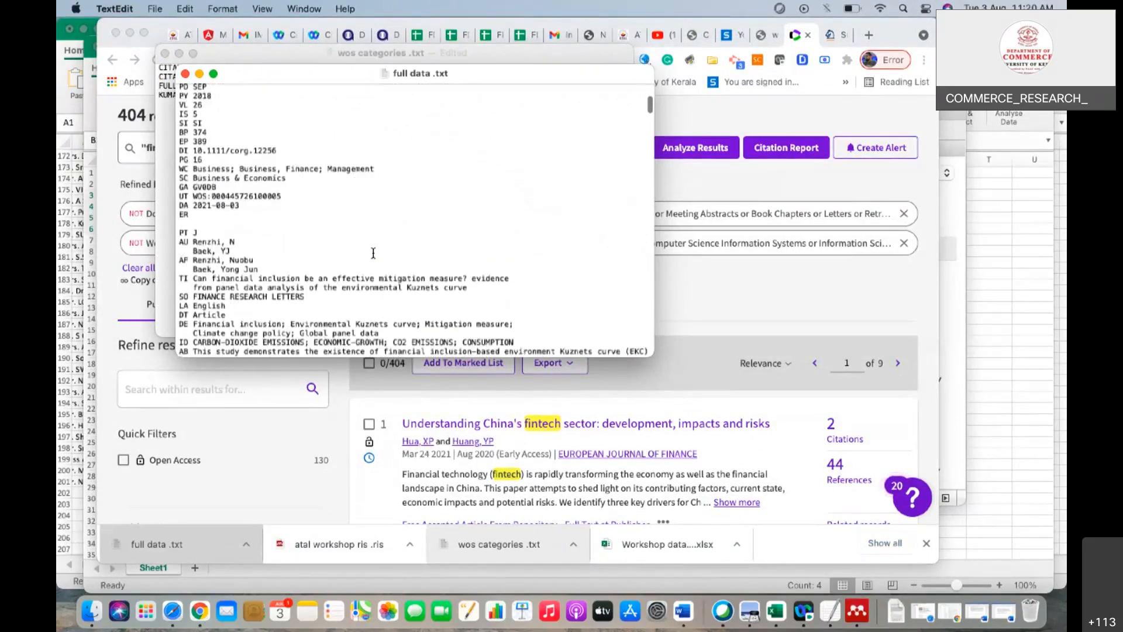
scroll(373, 253, down, 15)
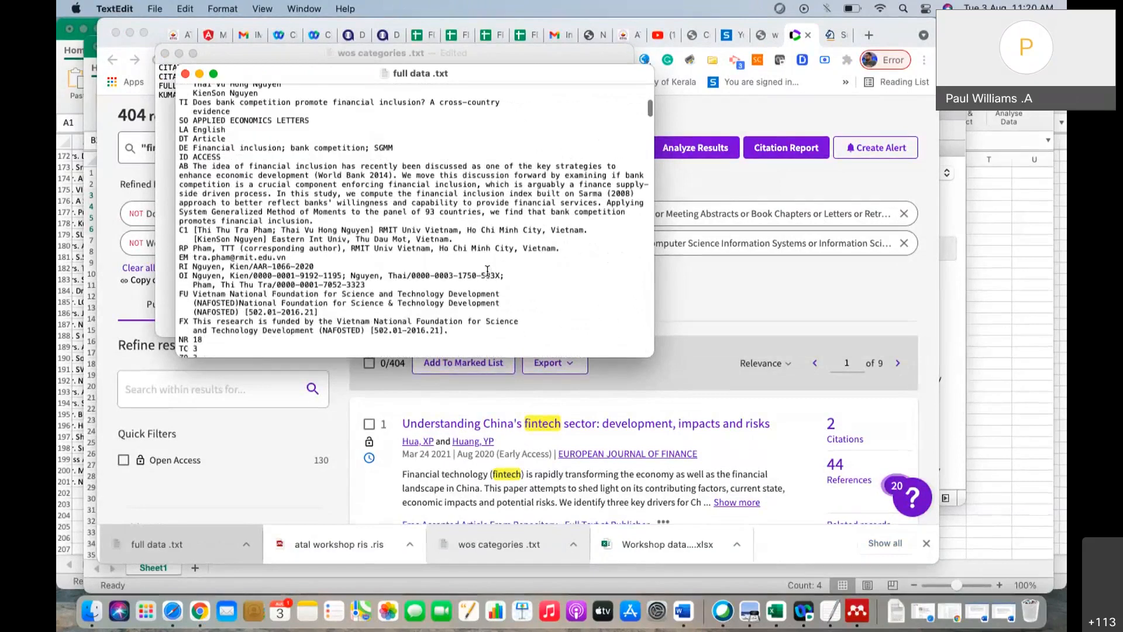
click(704, 287)
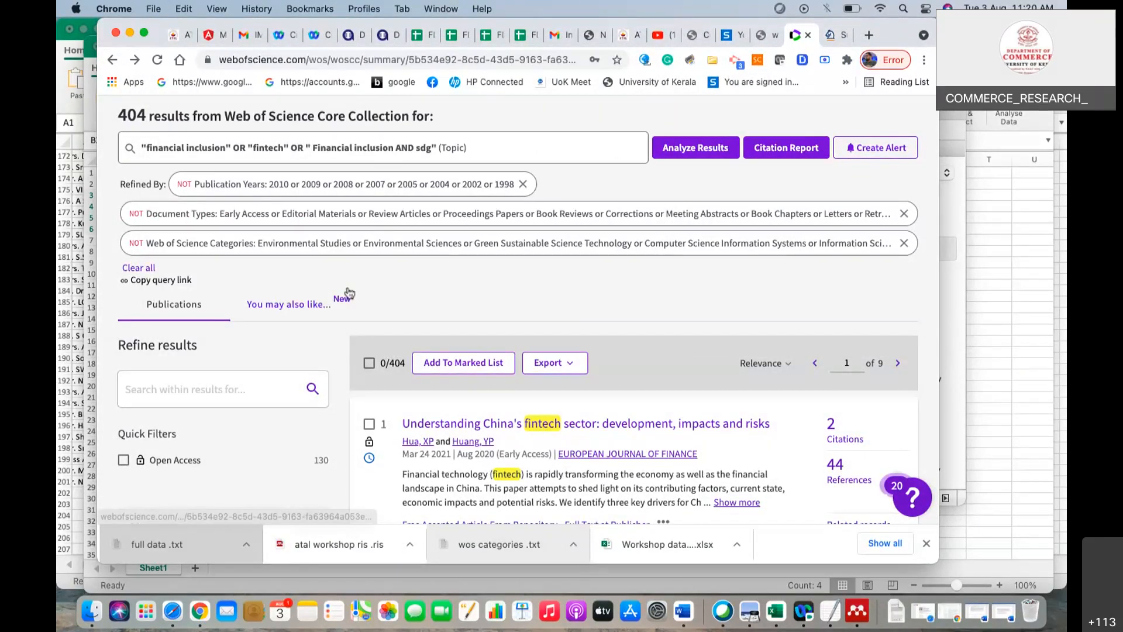
- Copy the Web of Science query link and paste it onto a new page in Word
click(173, 283)
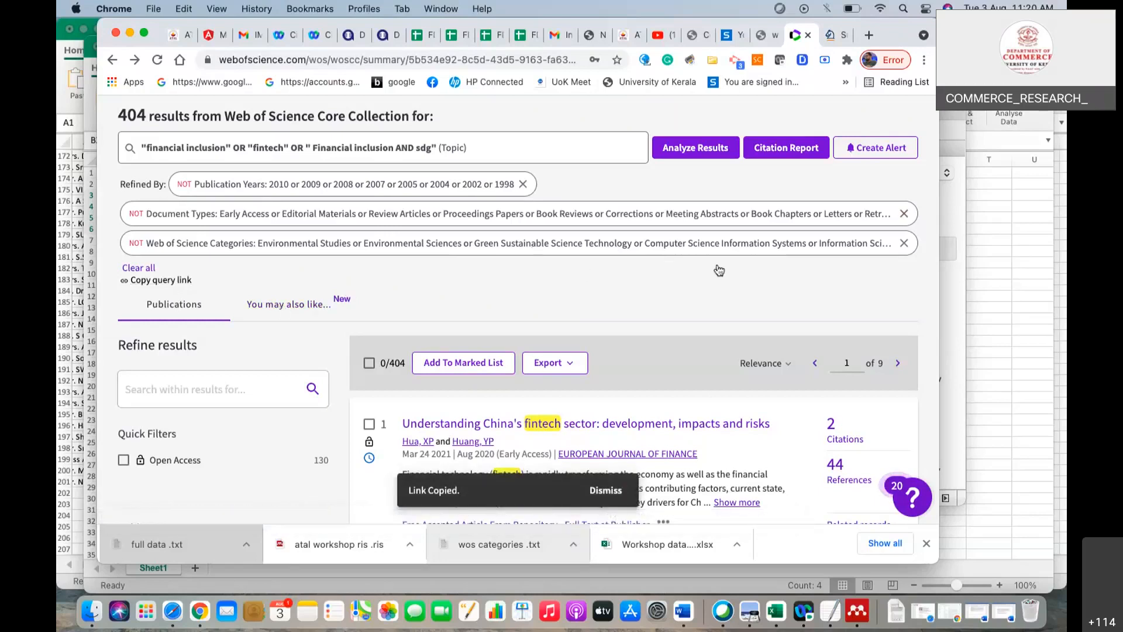
click(683, 611)
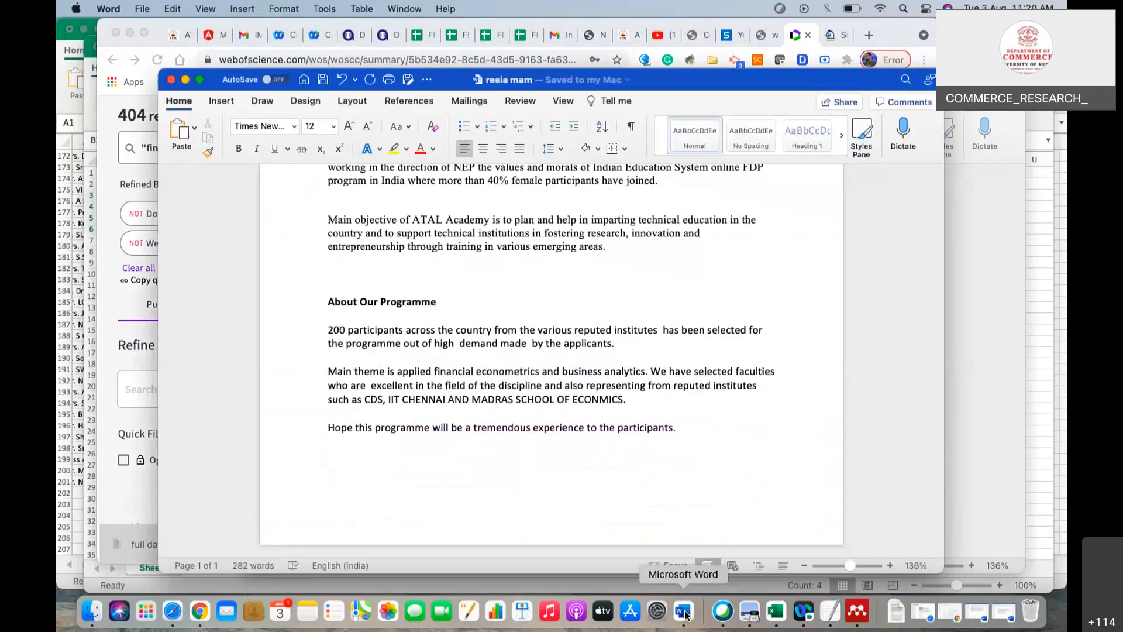
scroll(610, 478, down, 1)
scroll(610, 478, up, 1)
click(698, 436)
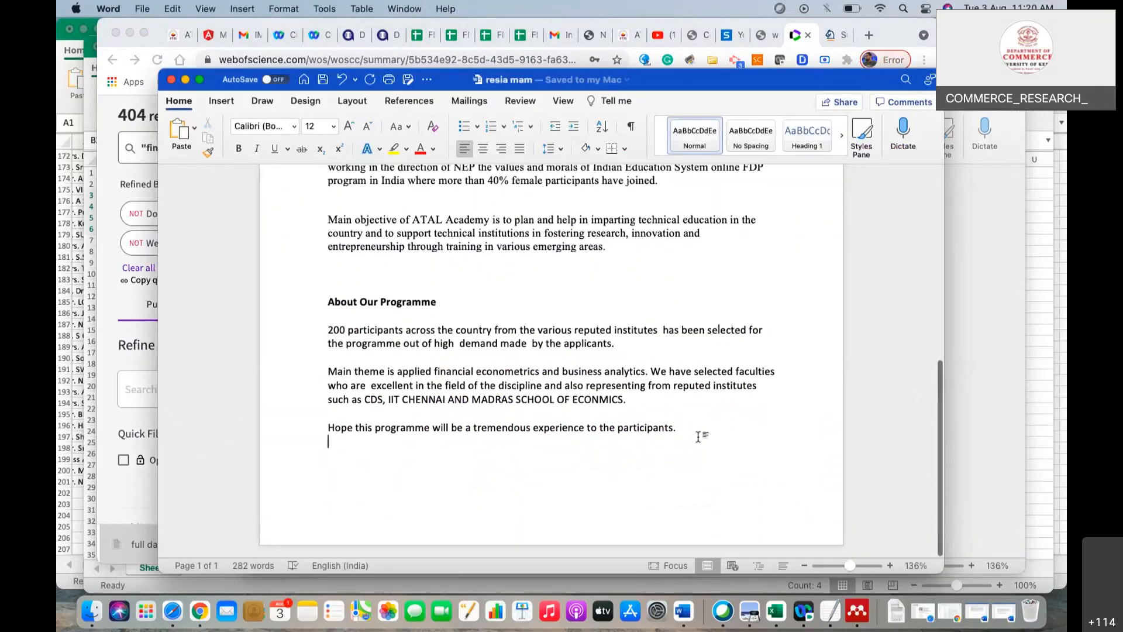
key(Return)
key(Return)
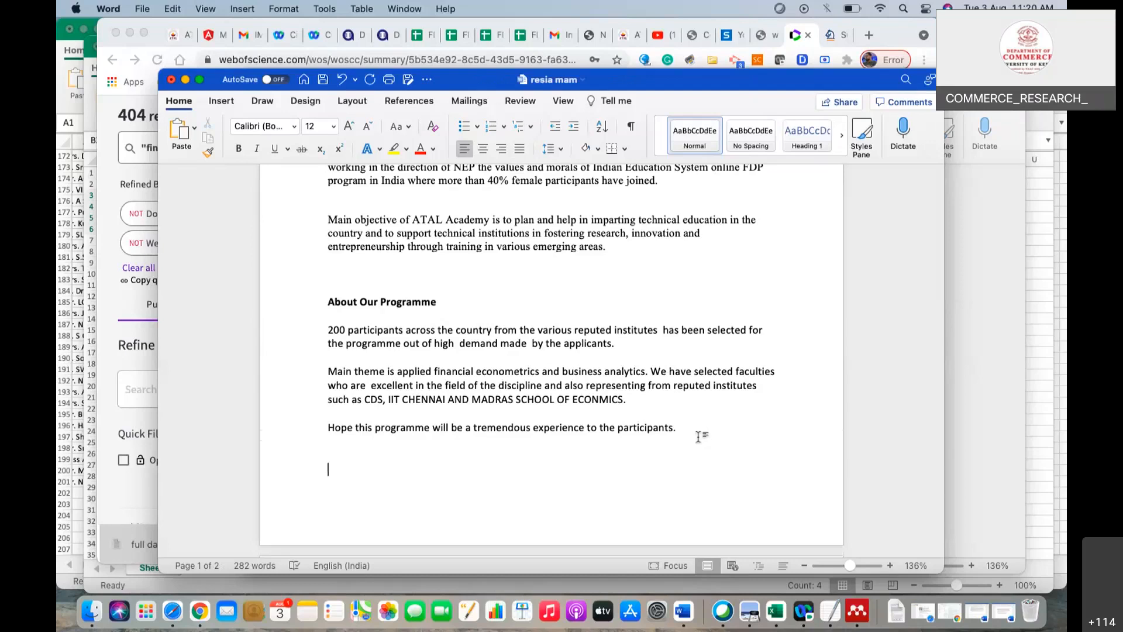
text(https://www.webofscience.com/wos/woscc/summary/5b534e92-8c5d-43d5-9163-fa63964a053e-02f6a060/relevance/1)
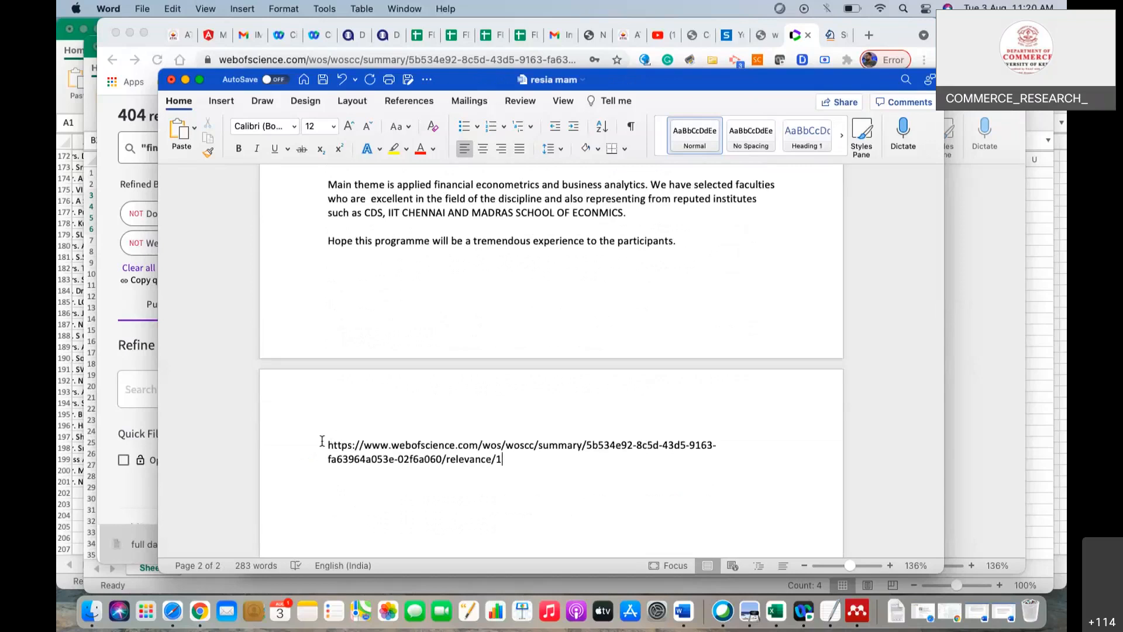
- Select the pasted query URL in Word and copy it again
drag(322, 442, 540, 505)
click(489, 457)
drag(348, 431, 478, 481)
right_click(479, 480)
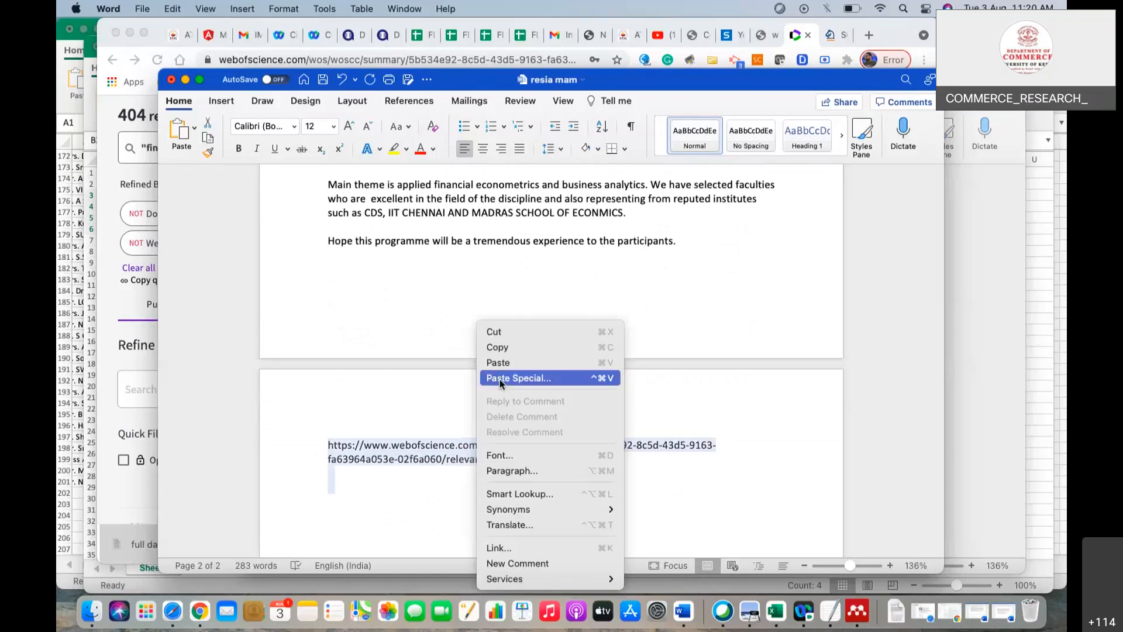
click(506, 351)
click(869, 36)
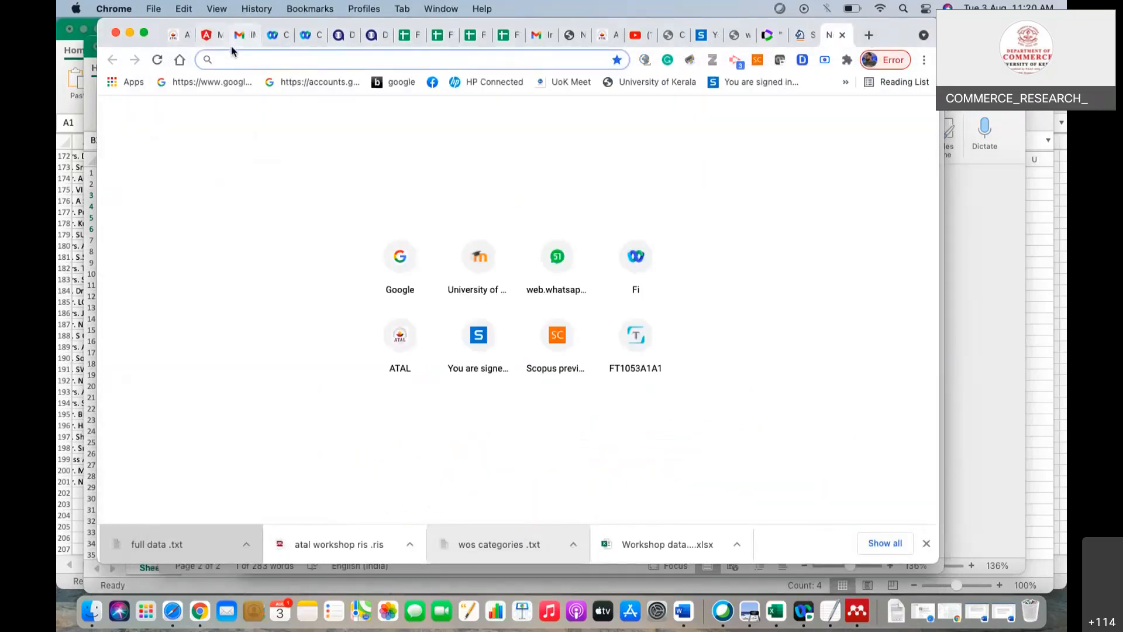
- Load the copied query link in the new tab to reopen the 404 filtered results
key(super+v)
key(Return)
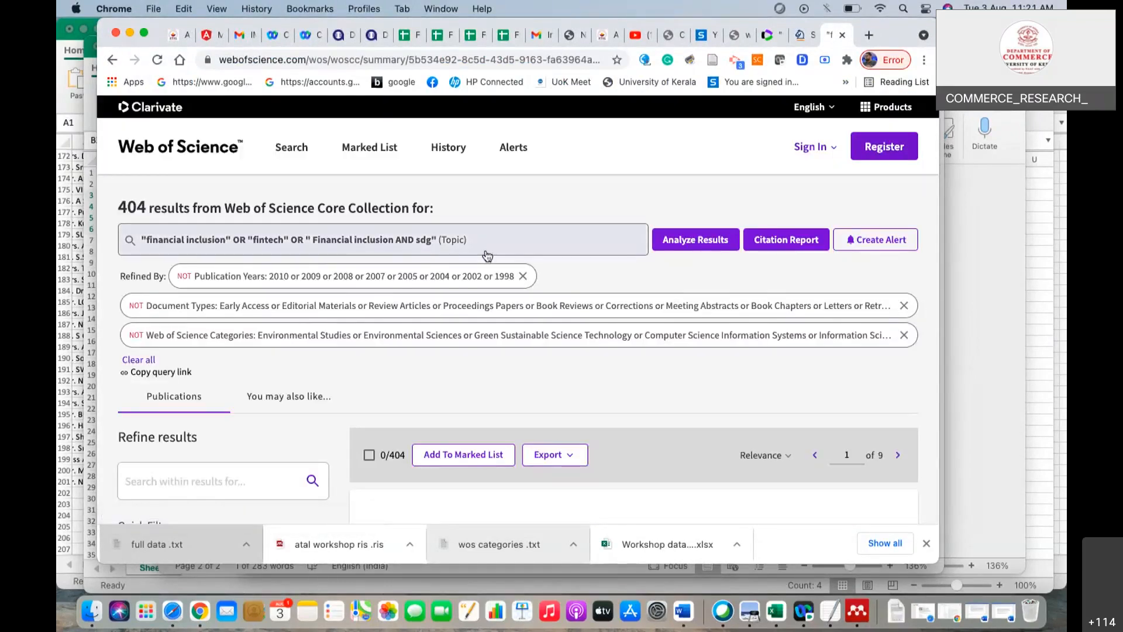
scroll(487, 256, down, 2)
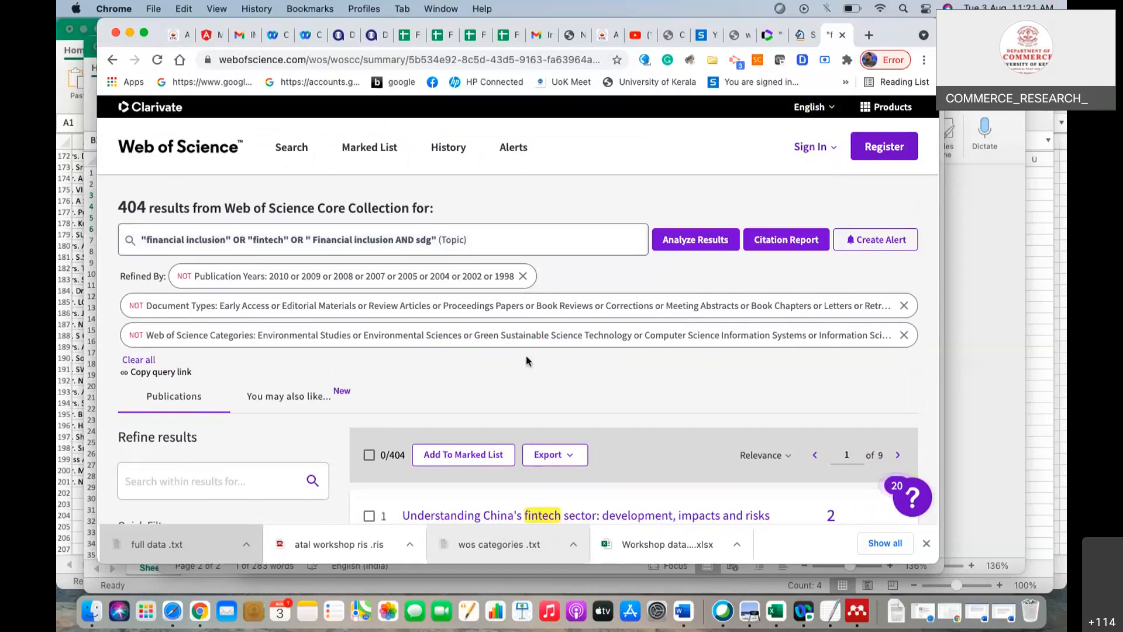
scroll(526, 361, down, 2)
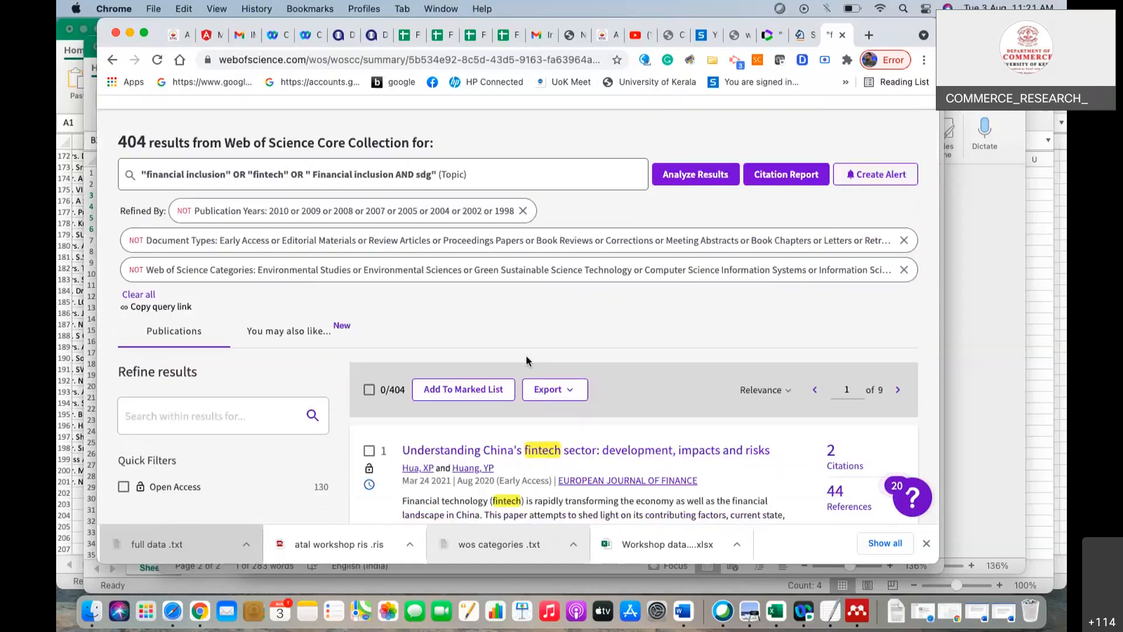